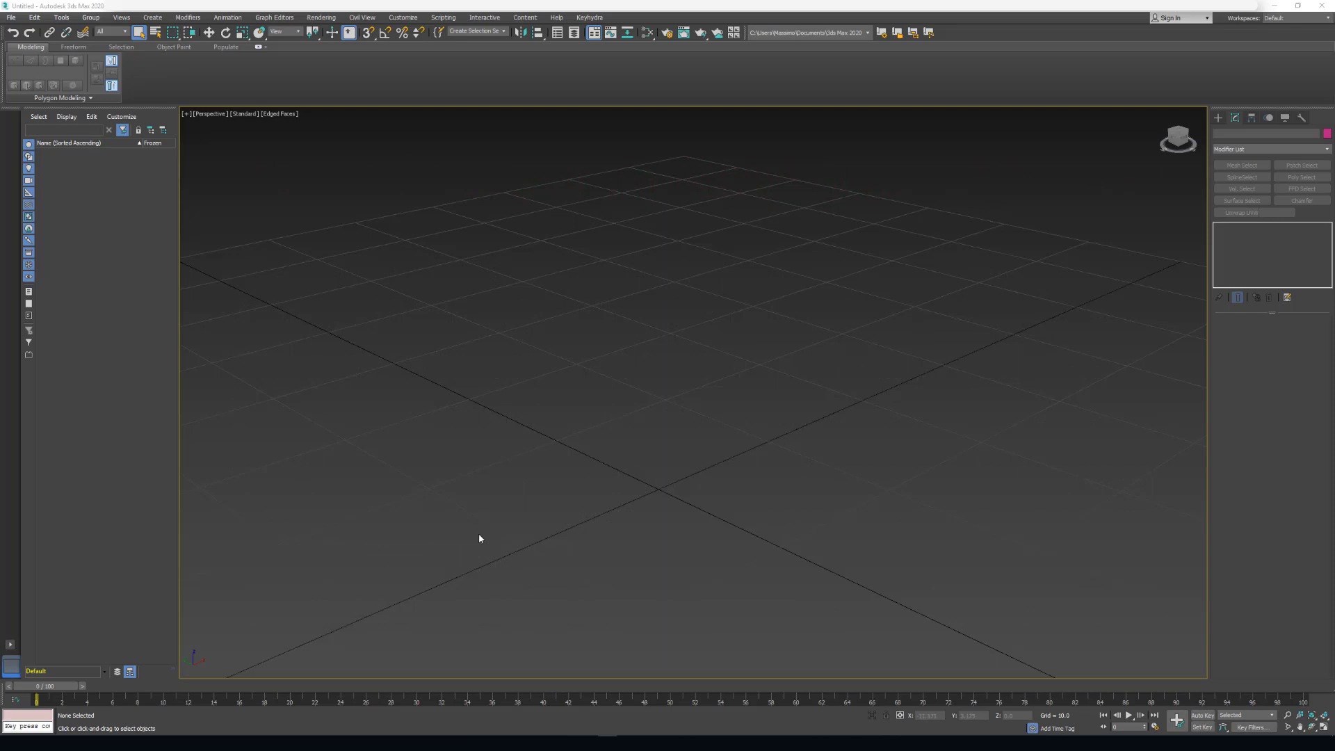
middle_drag(479, 539, 486, 501)
key(g)
key(g)
key(g)
key(g)
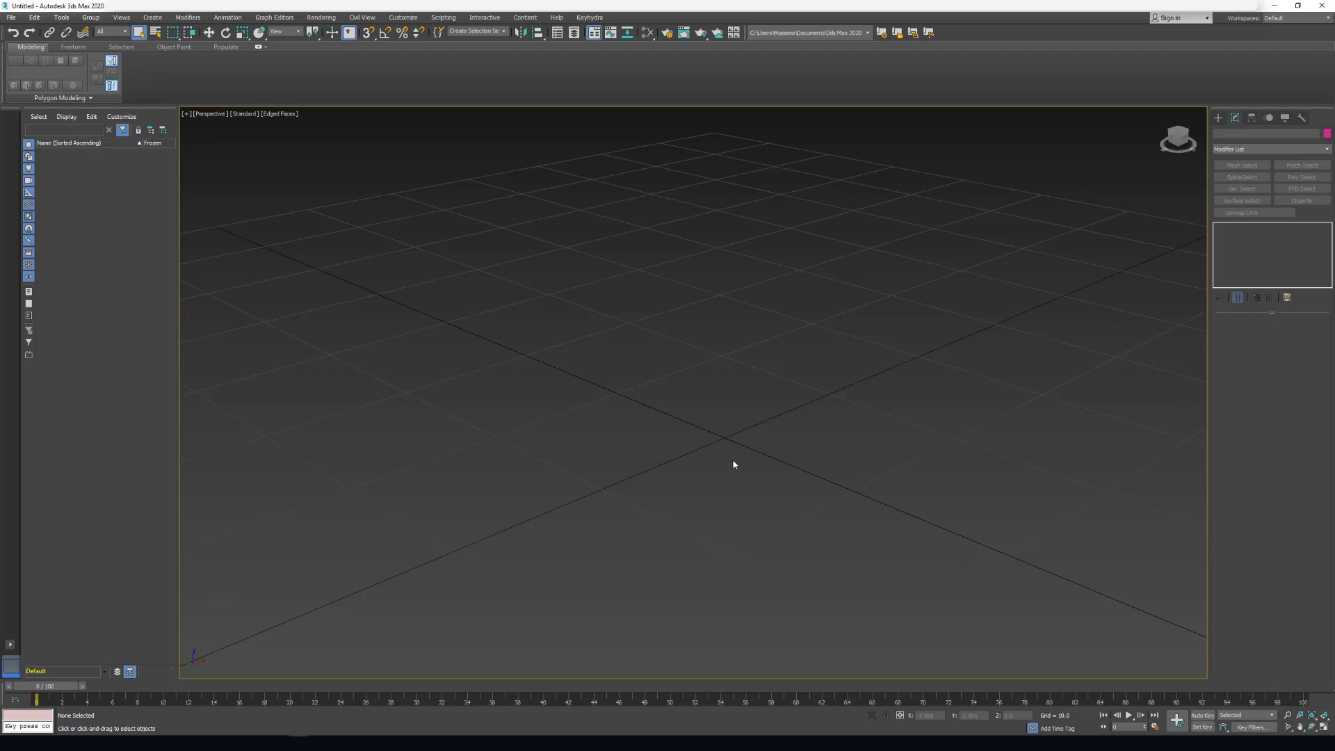
Step: Create a box primitive at the world origin
middle_drag(732, 441, 695, 465)
key(1)
middle_drag(639, 477, 649, 506)
key(Delete)
key(Delete)
right_click(654, 505)
click(664, 469)
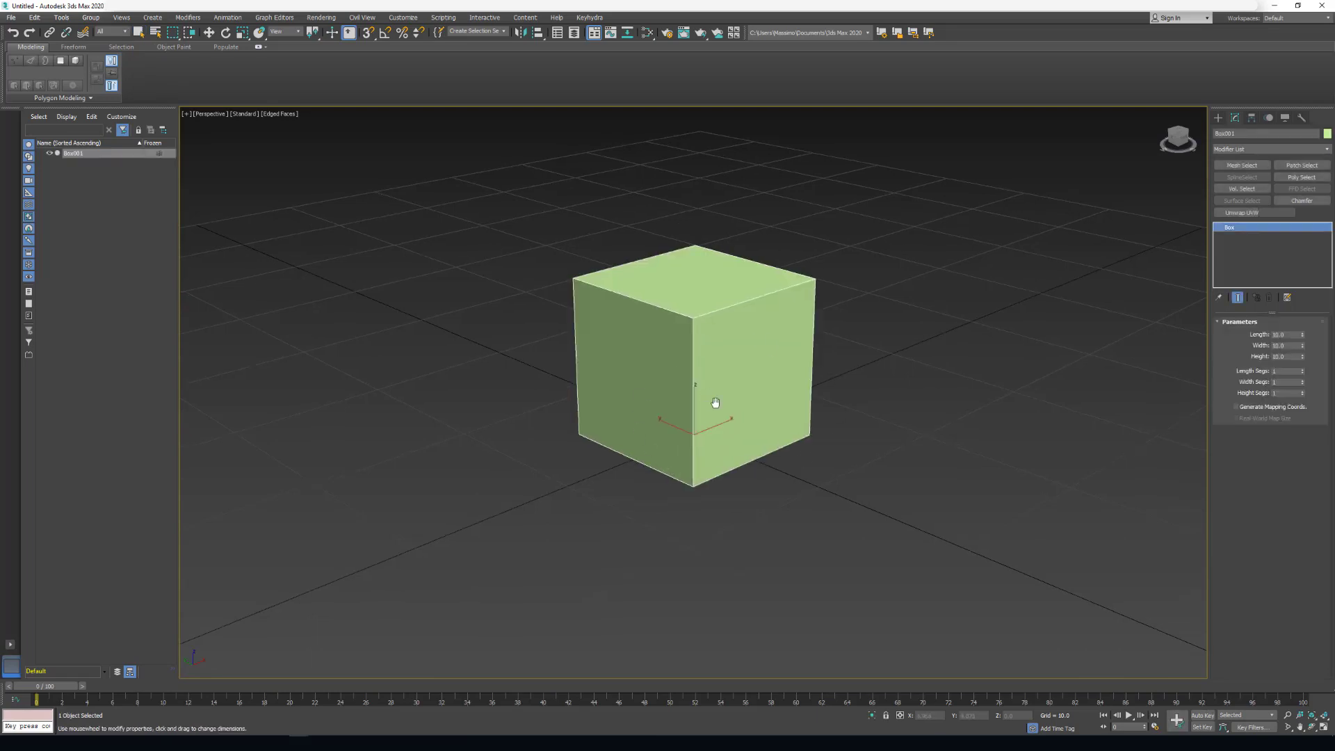
middle_drag(721, 411, 766, 449)
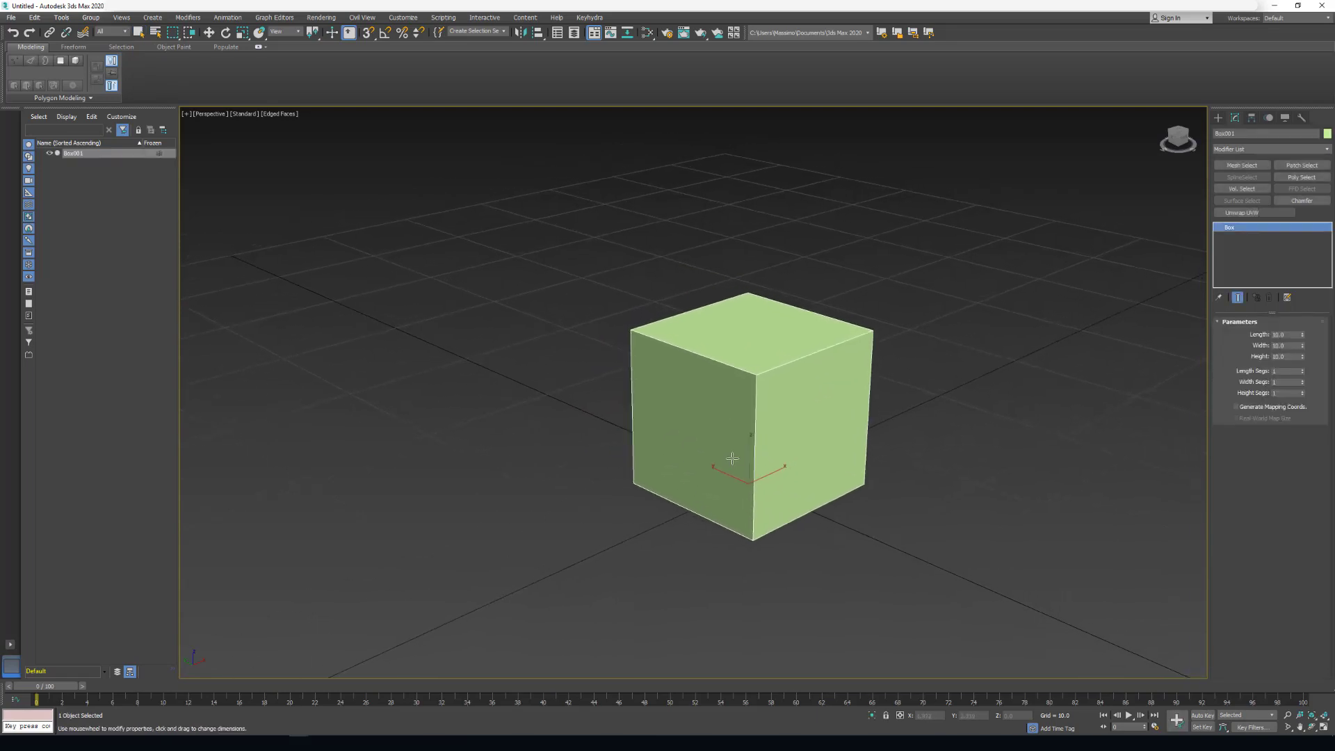
Step: Increase the box's length and width segments and set its height segments to 7
scroll(732, 458, up, 4)
shift+scroll(732, 456, up, 5)
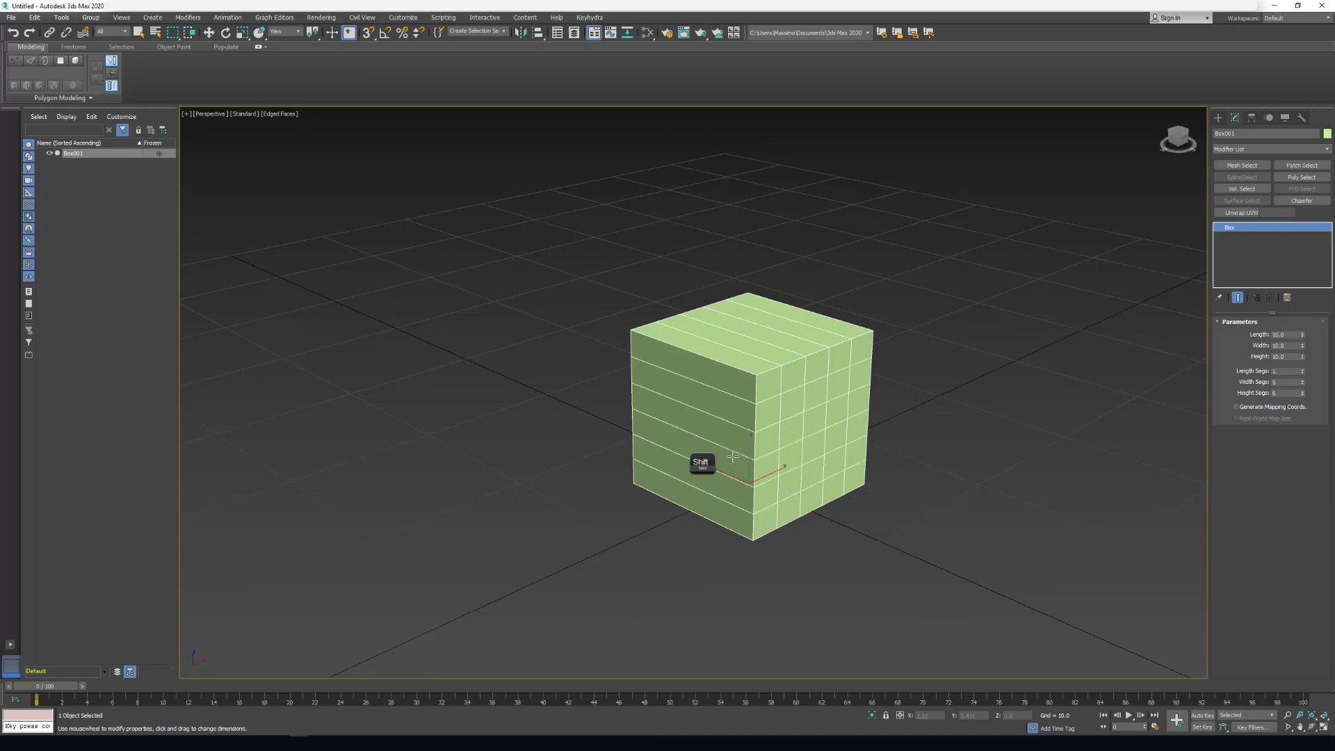
alt+scroll(733, 456, up, 4)
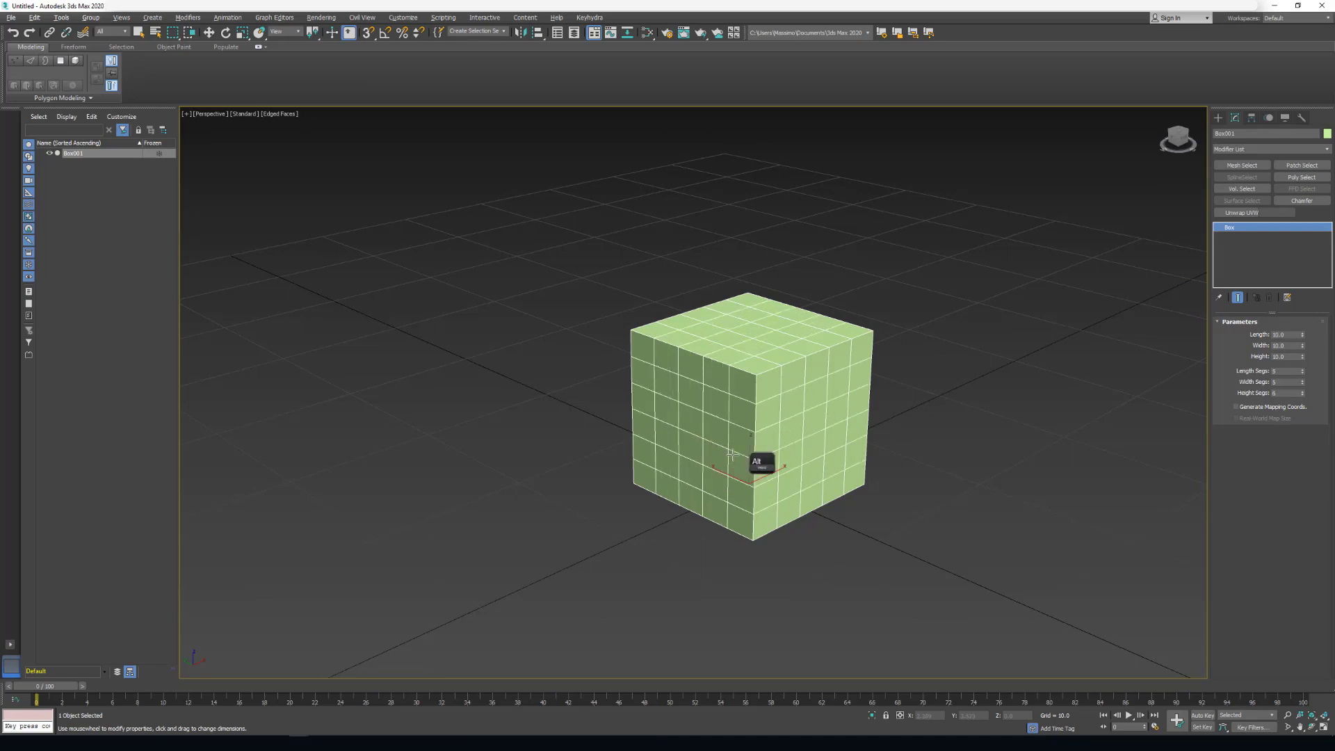
middle_drag(732, 455, 716, 466)
shift+scroll(714, 466, up, 4)
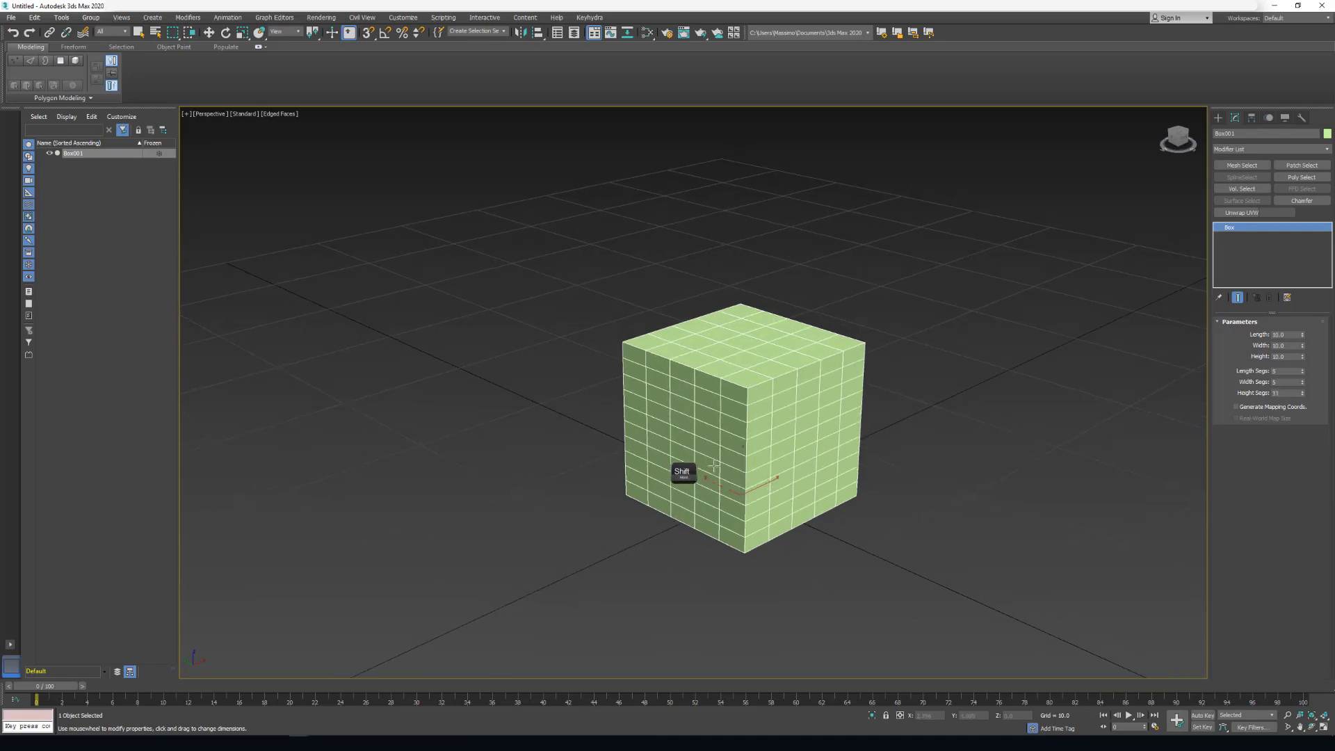
shift+scroll(714, 466, down, 3)
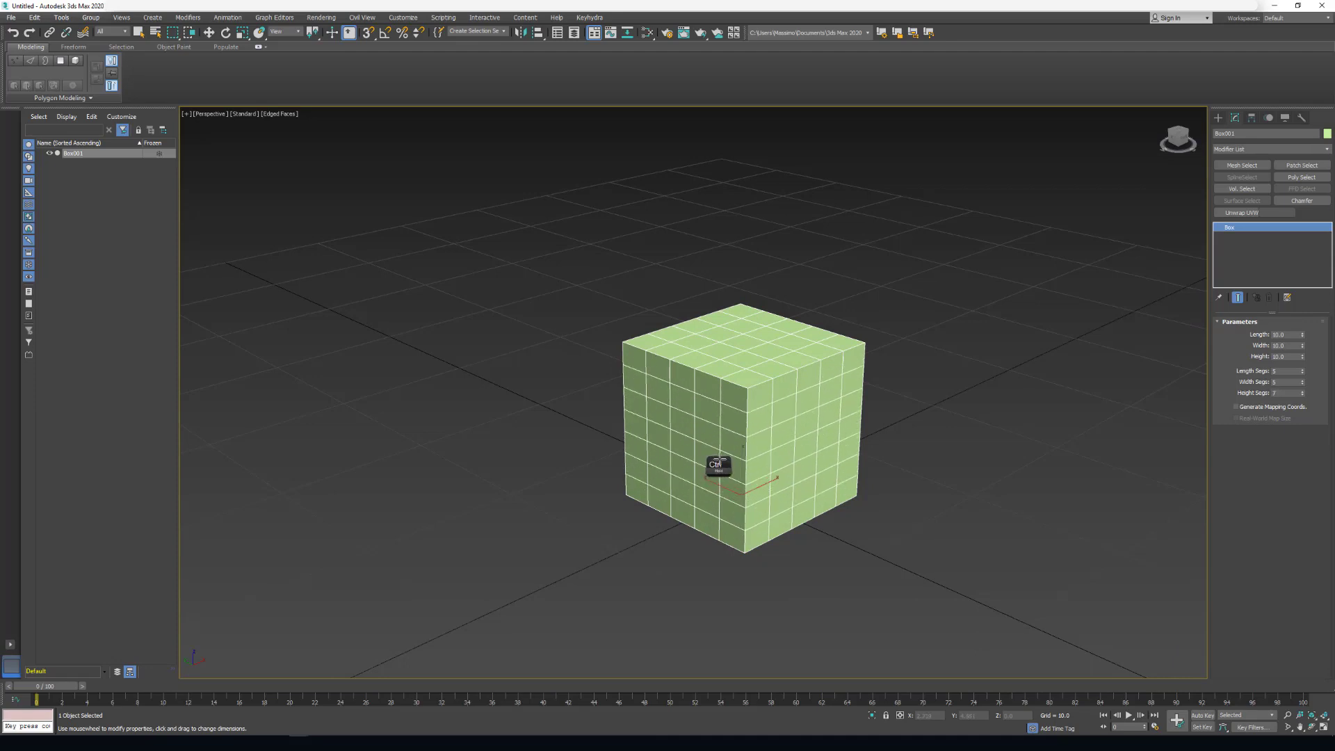
ctrl+scroll(719, 460, up, 4)
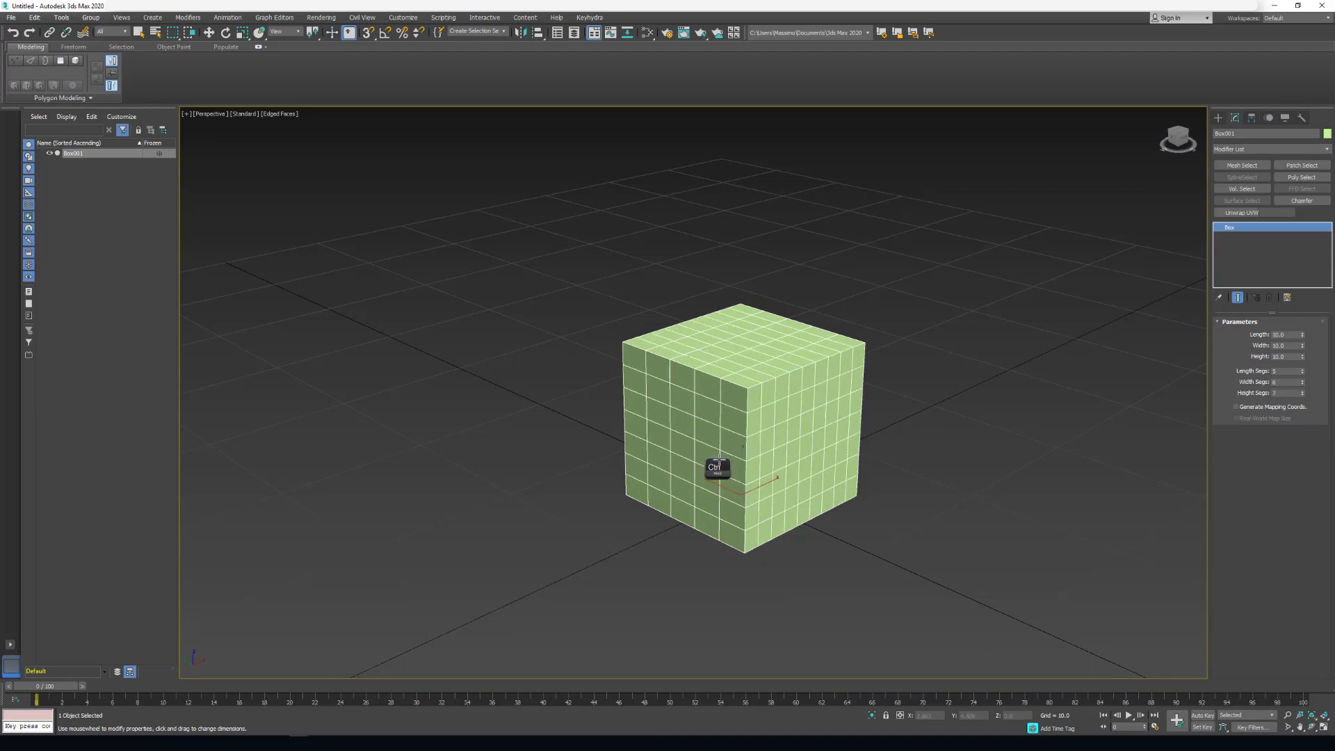
ctrl+scroll(719, 460, down, 3)
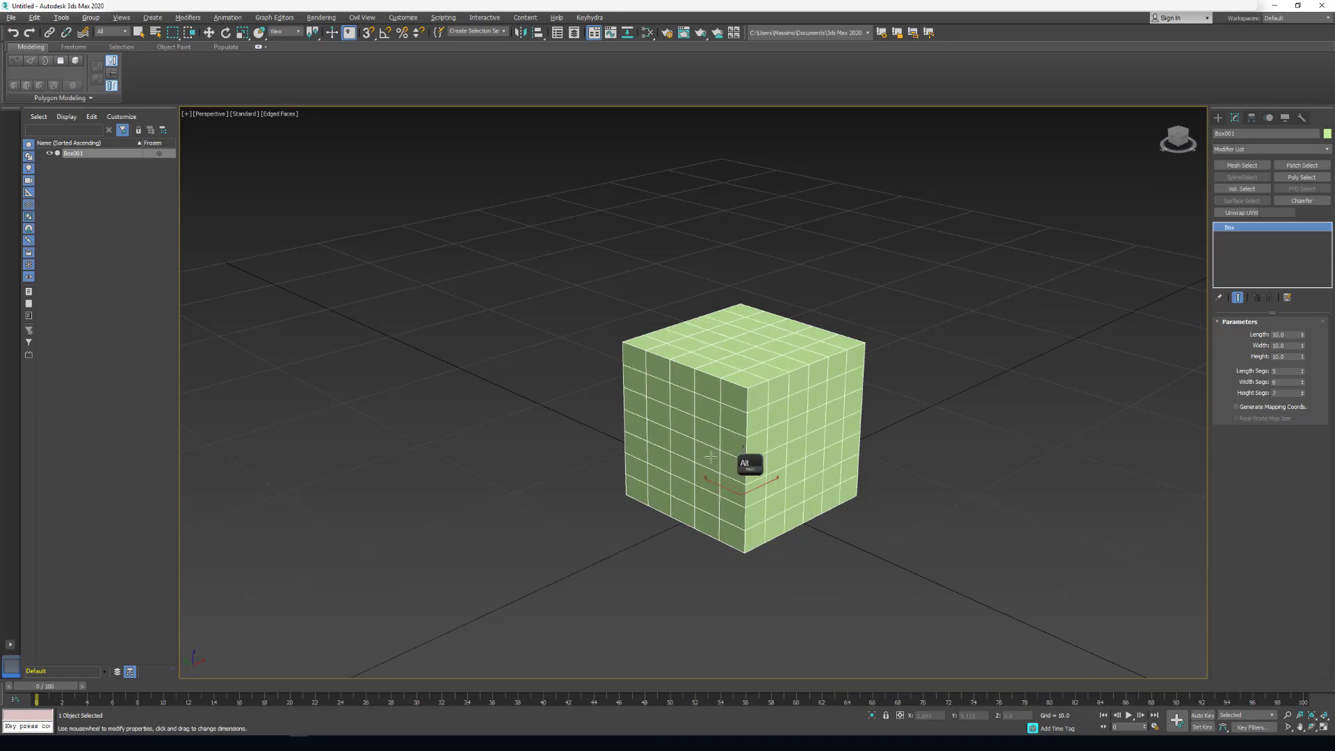
alt+scroll(707, 460, up, 5)
Step: Delete the segmented box and create a new undivided box at the world origin
middle_drag(707, 460, 693, 487)
key(Delete)
key(b)
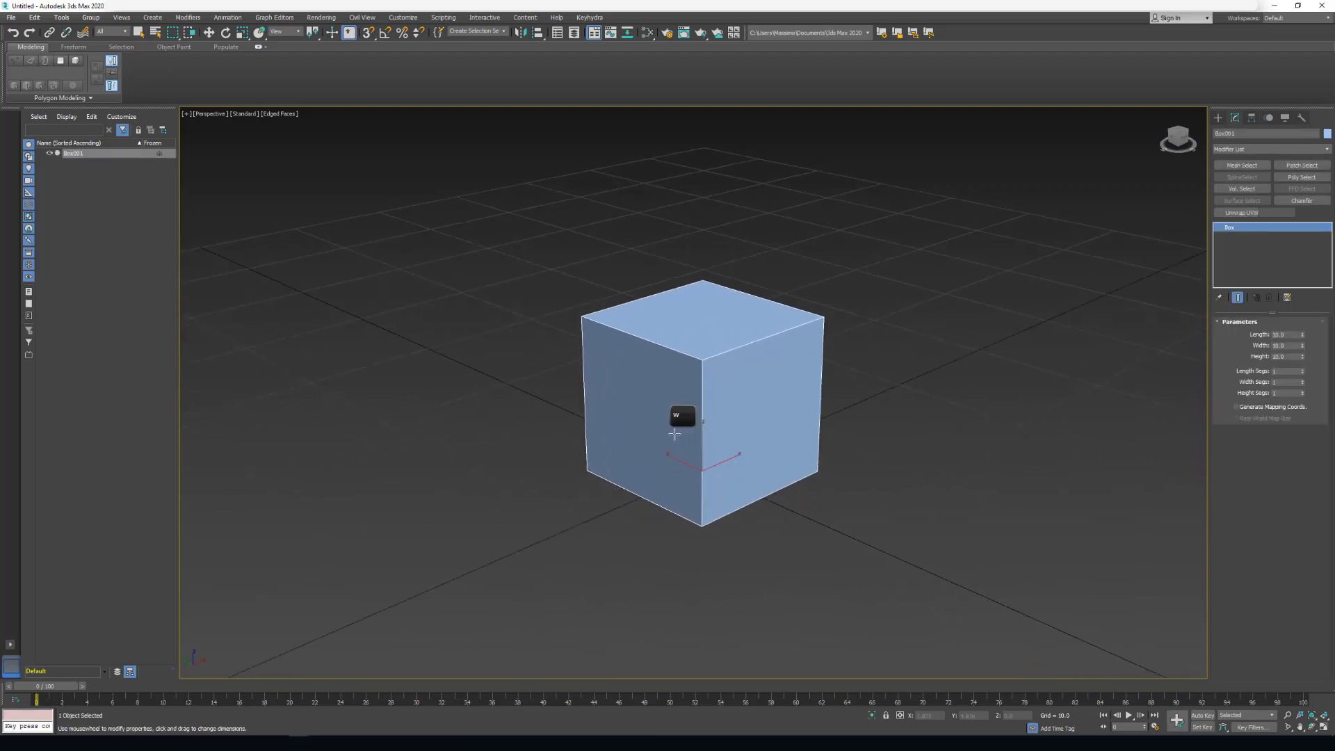
Step: Activate the Move tool and change the box's object colour to red
key(w)
mouse_move(672, 444)
alt+middle_down()
mouse_move(701, 448)
mouse_move(666, 423)
alt+middle_up()
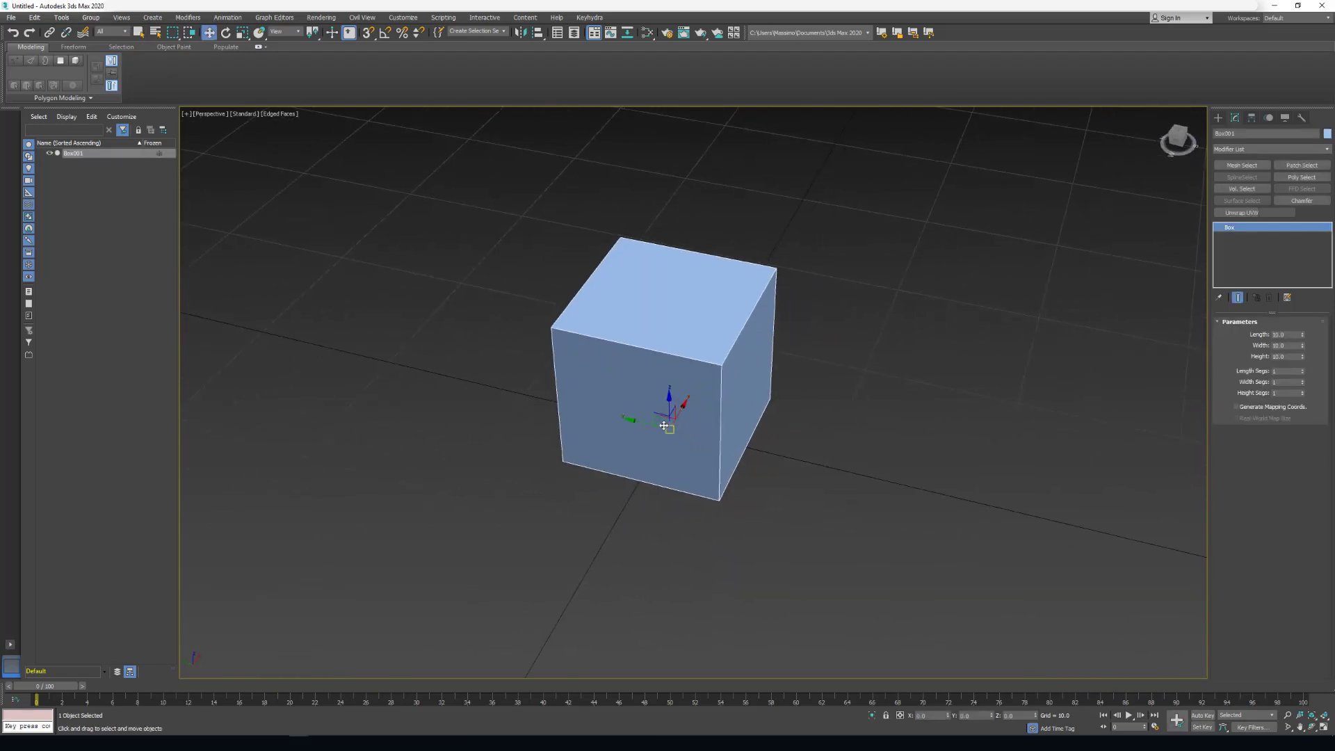
key(c)
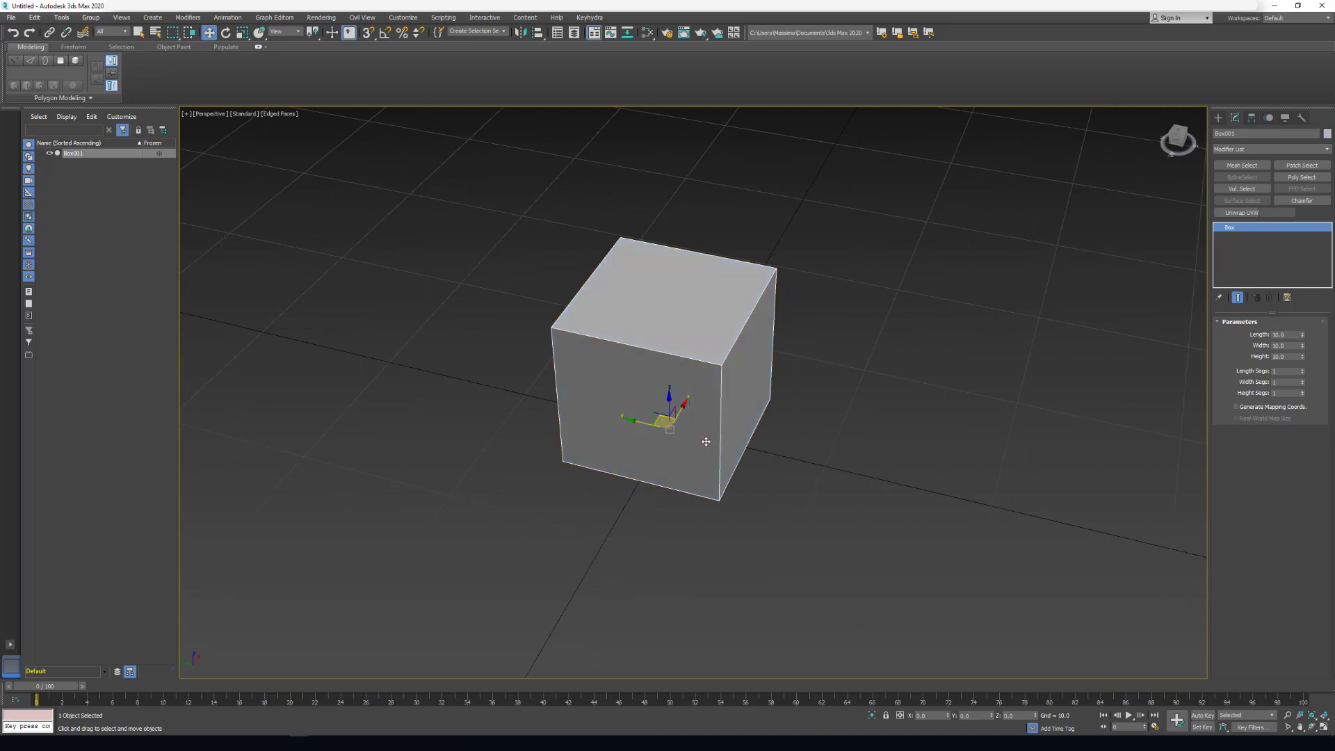
alt+middle_drag(686, 449, 678, 432)
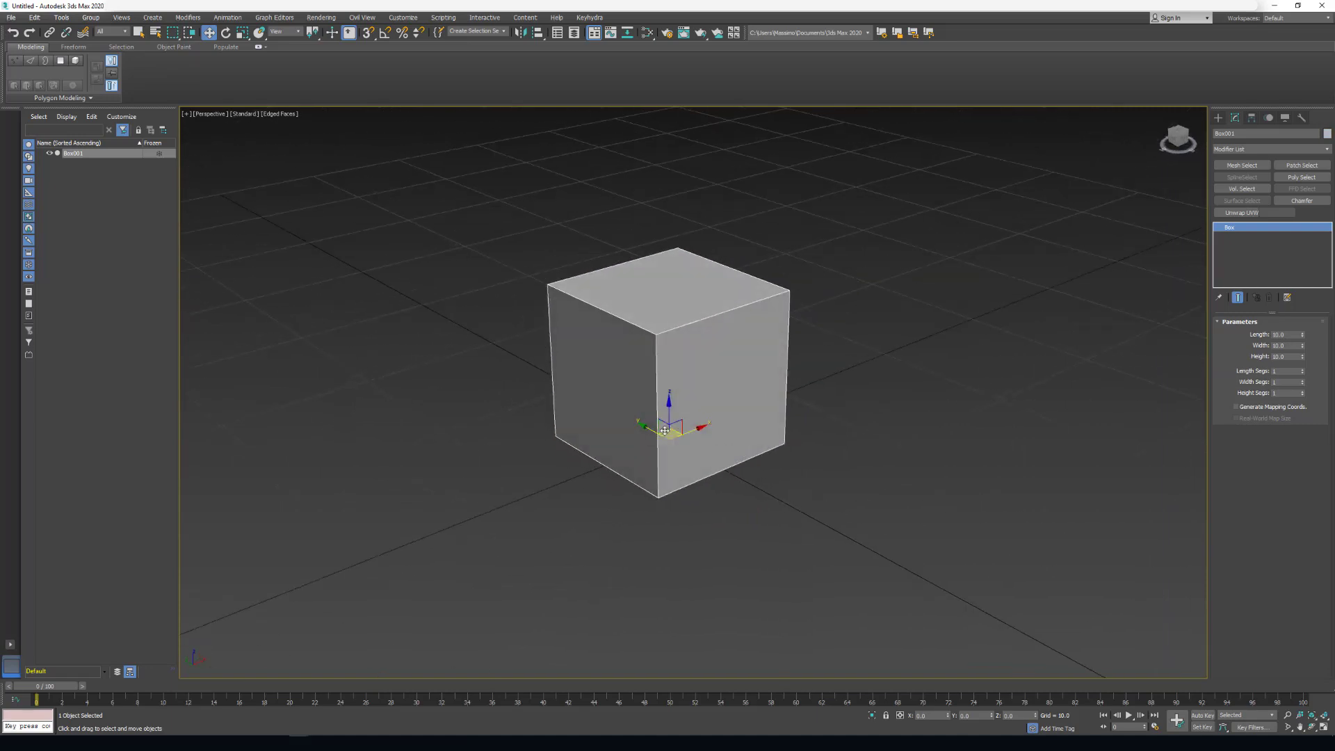
key(k)
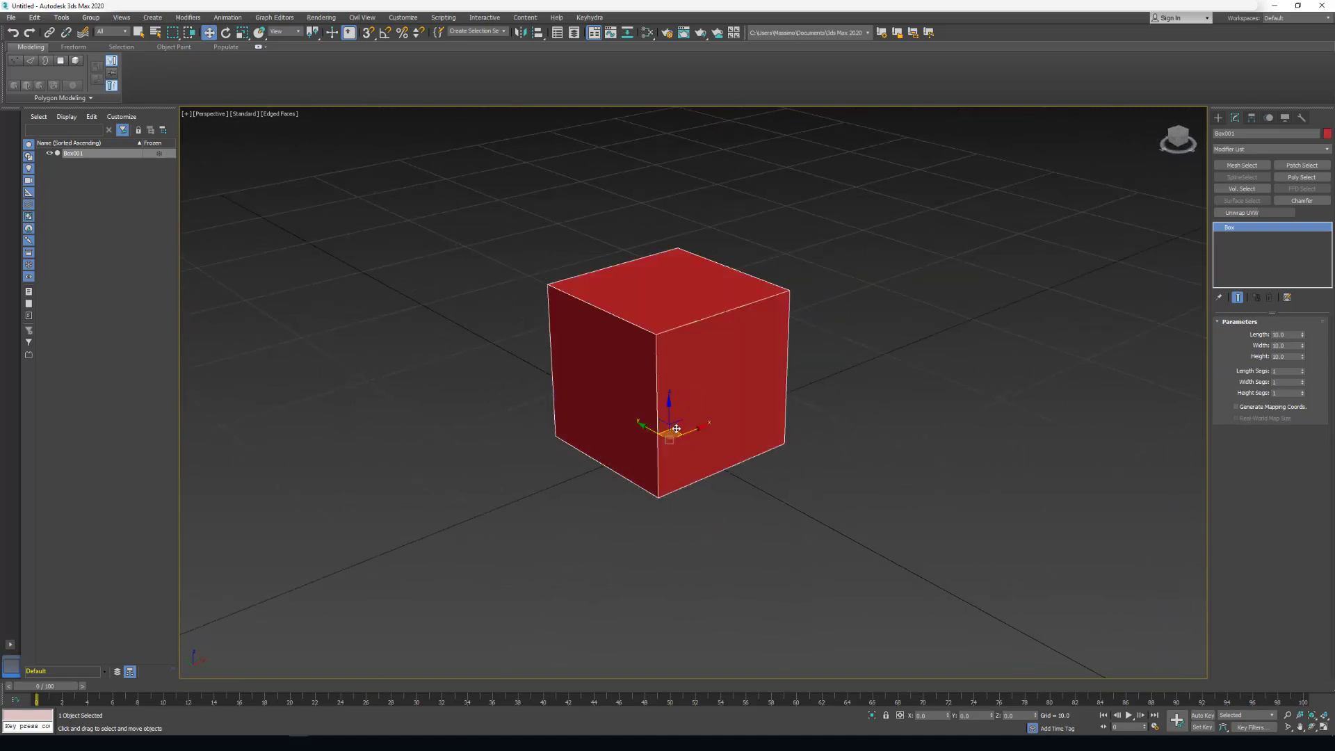
Step: Convert the red box to an Editable Poly
middle_drag(675, 382, 682, 456)
key(alt+c)
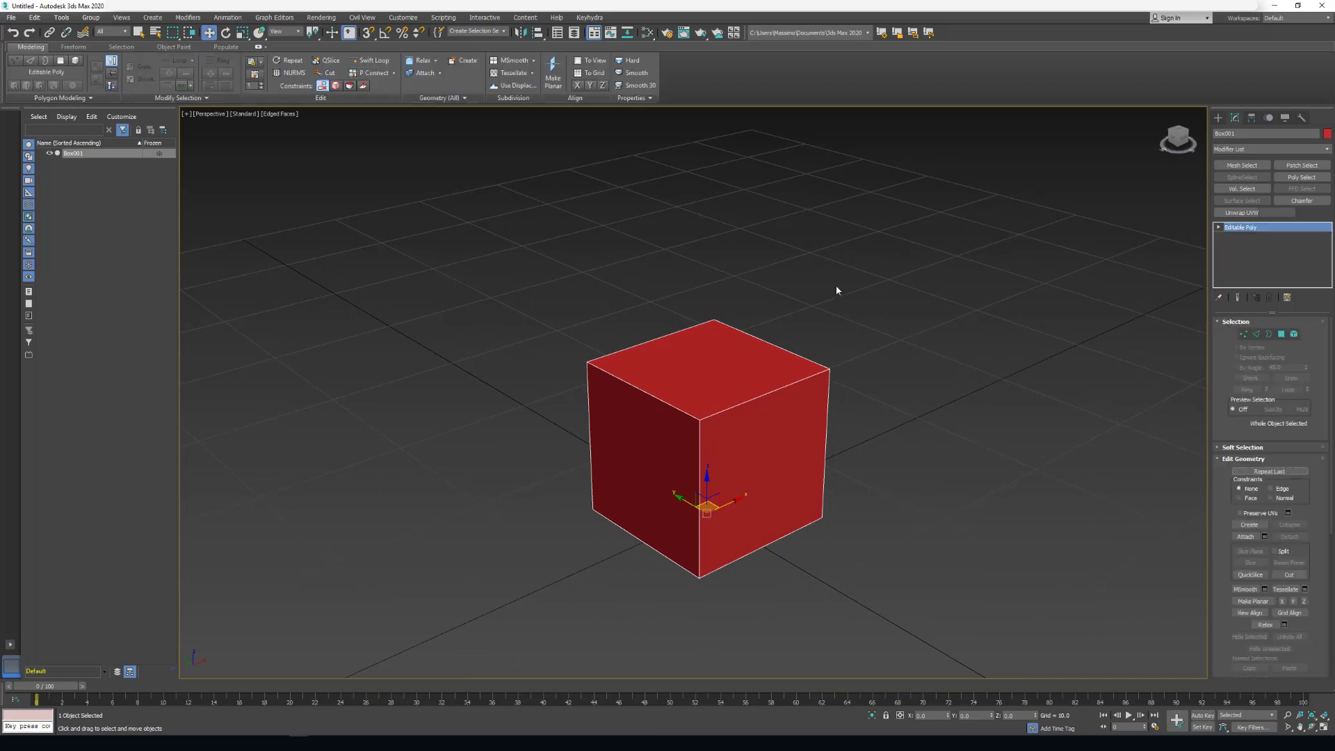
key(Home)
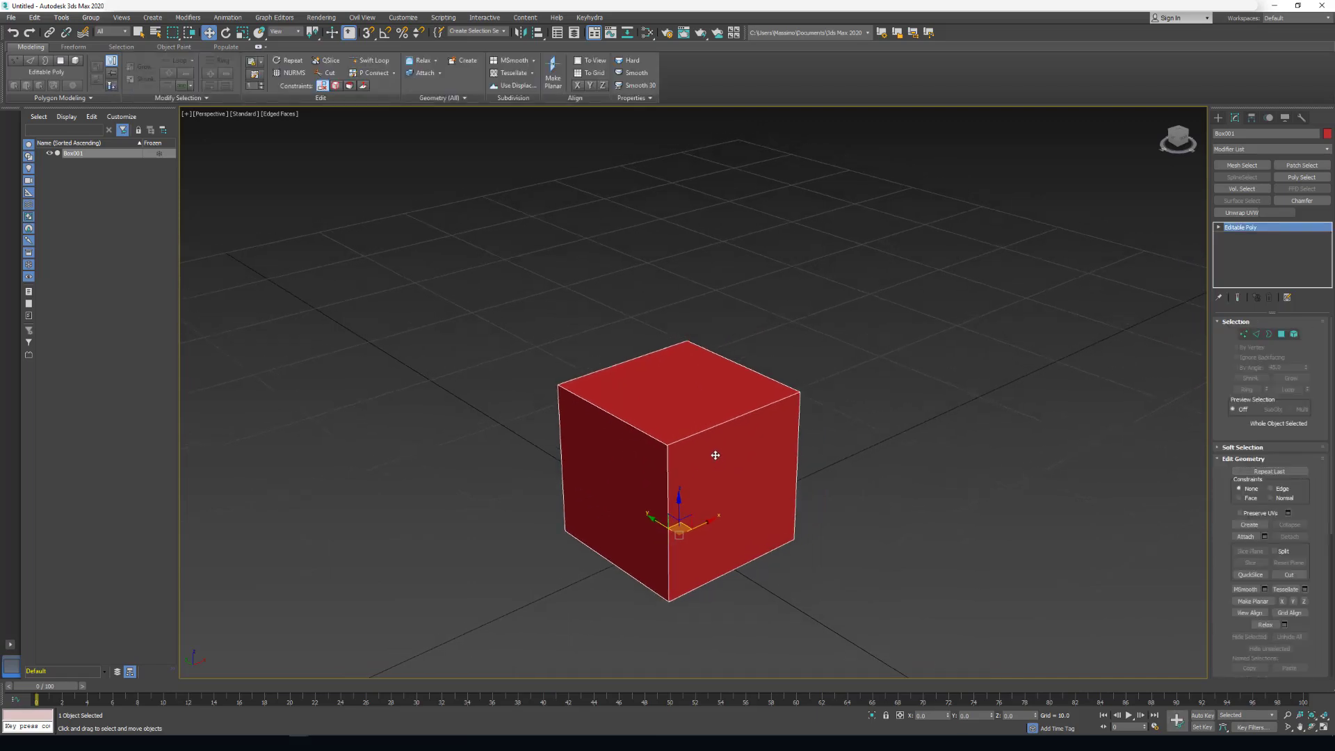
Step: Switch to edge editing and select a set of four edges on the box
key(2)
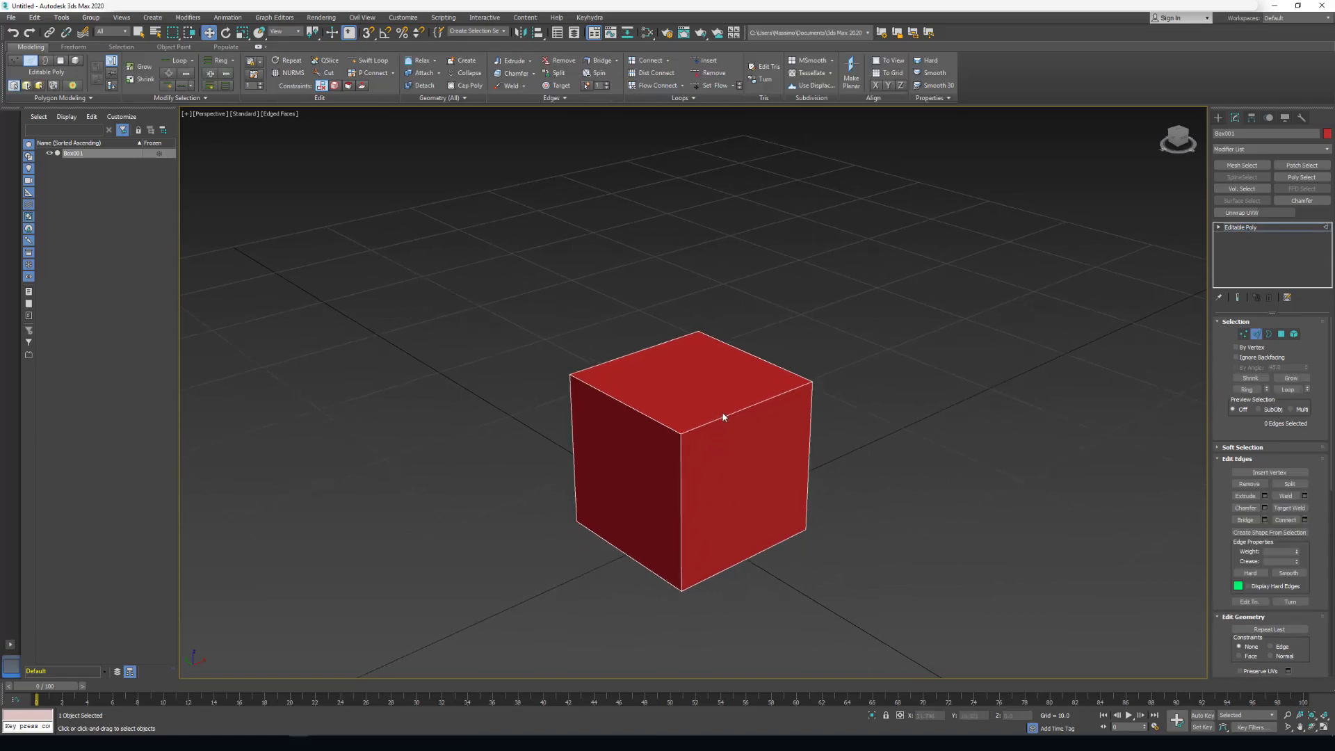
click(724, 418)
alt+middle_drag(723, 419, 673, 356)
drag(663, 357, 688, 626)
alt+middle_drag(688, 626, 710, 407)
alt+middle_drag(640, 459, 681, 450)
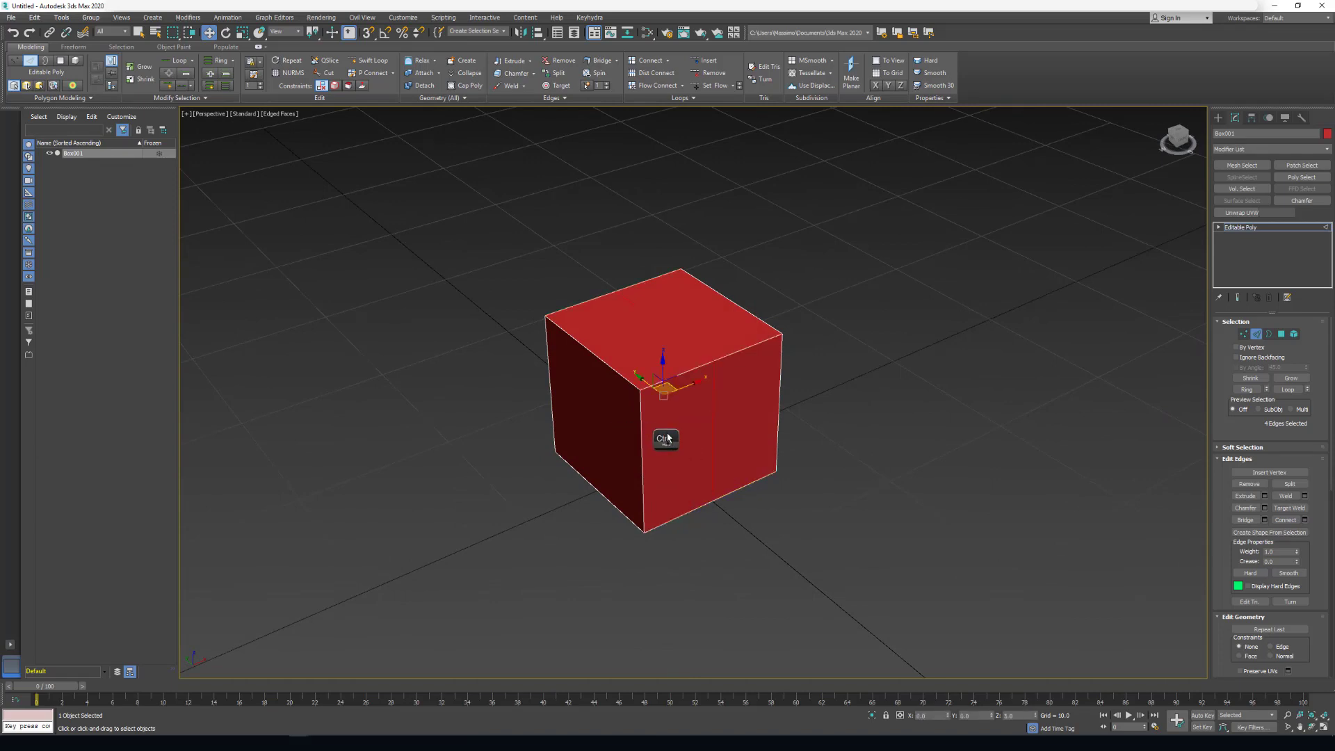
Step: Try adding connecting edge loops across the selected edges of the box, and remove them again
key(ctrl+k)
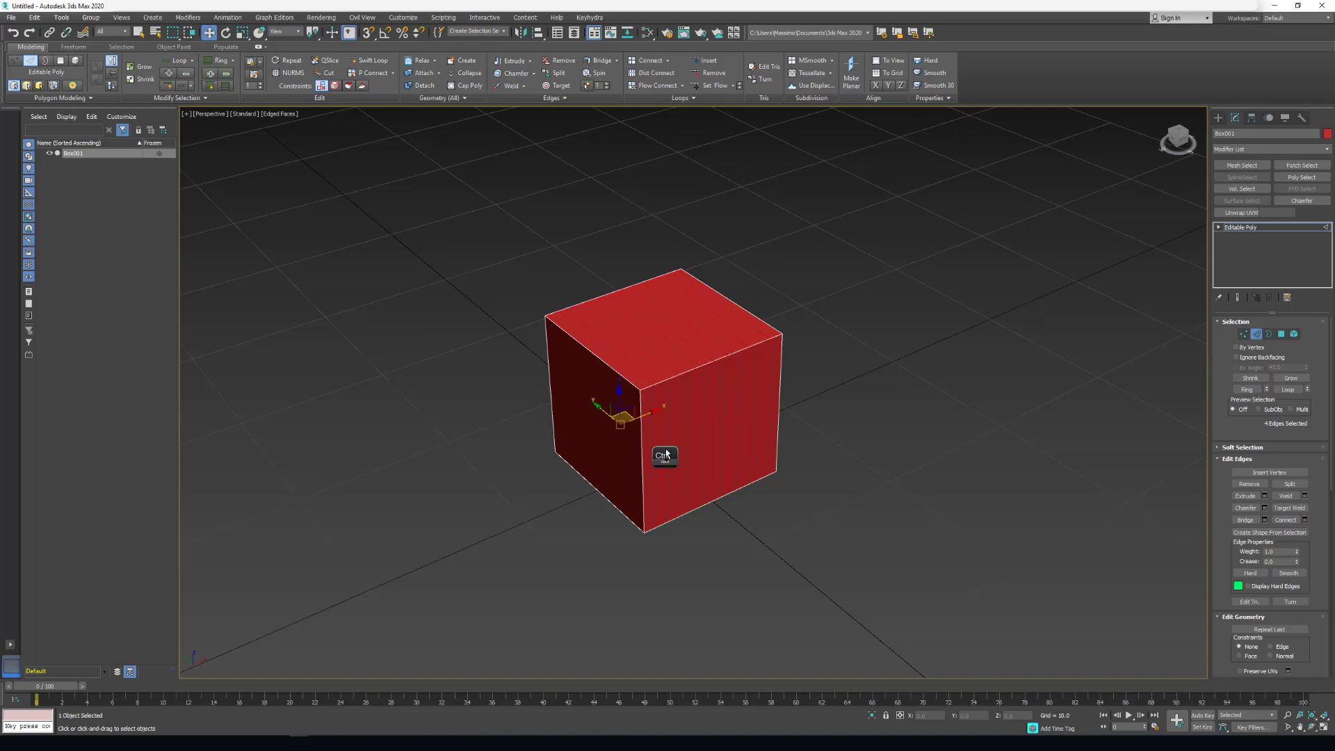
key(alt+r)
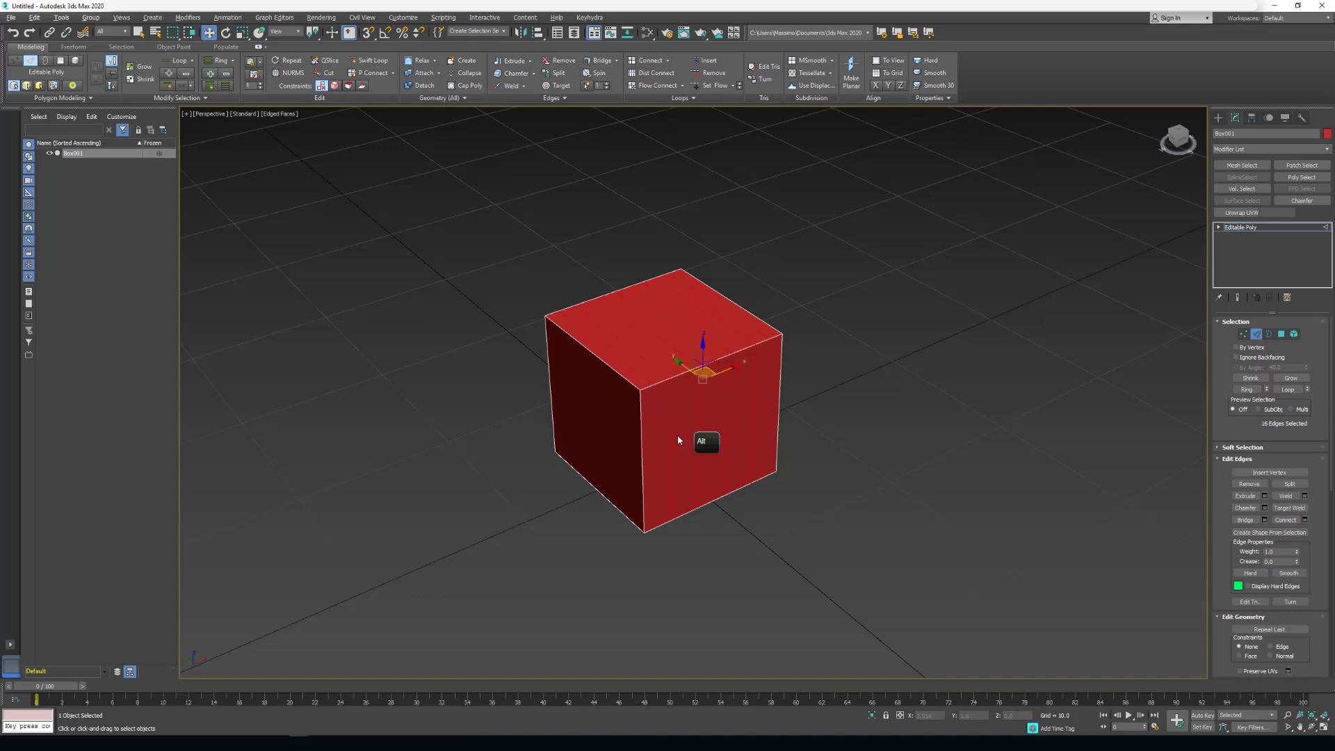
alt+click(679, 438)
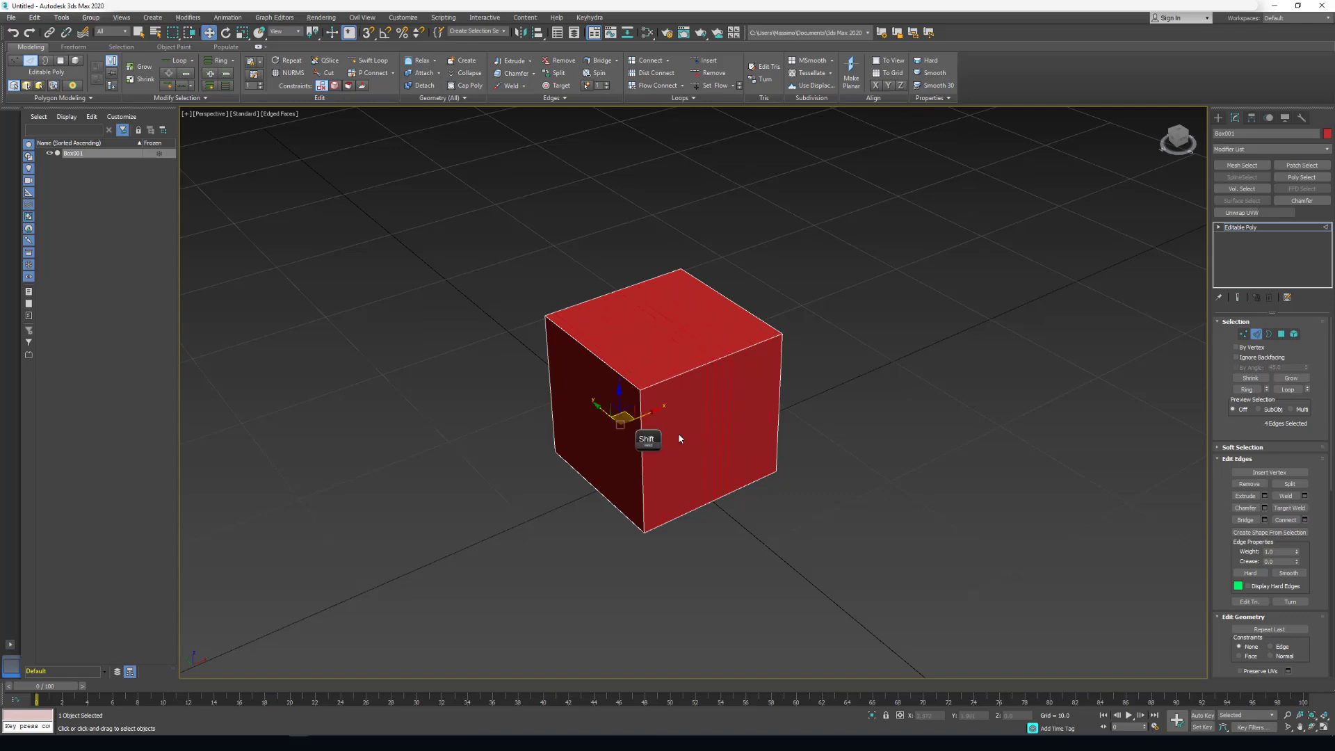
shift+click(682, 373)
scroll(688, 417, up, 2)
middle_drag(688, 417, 677, 492)
scroll(677, 490, down, 2)
ctrl+shift+click(685, 463)
alt+middle_drag(673, 546, 661, 486)
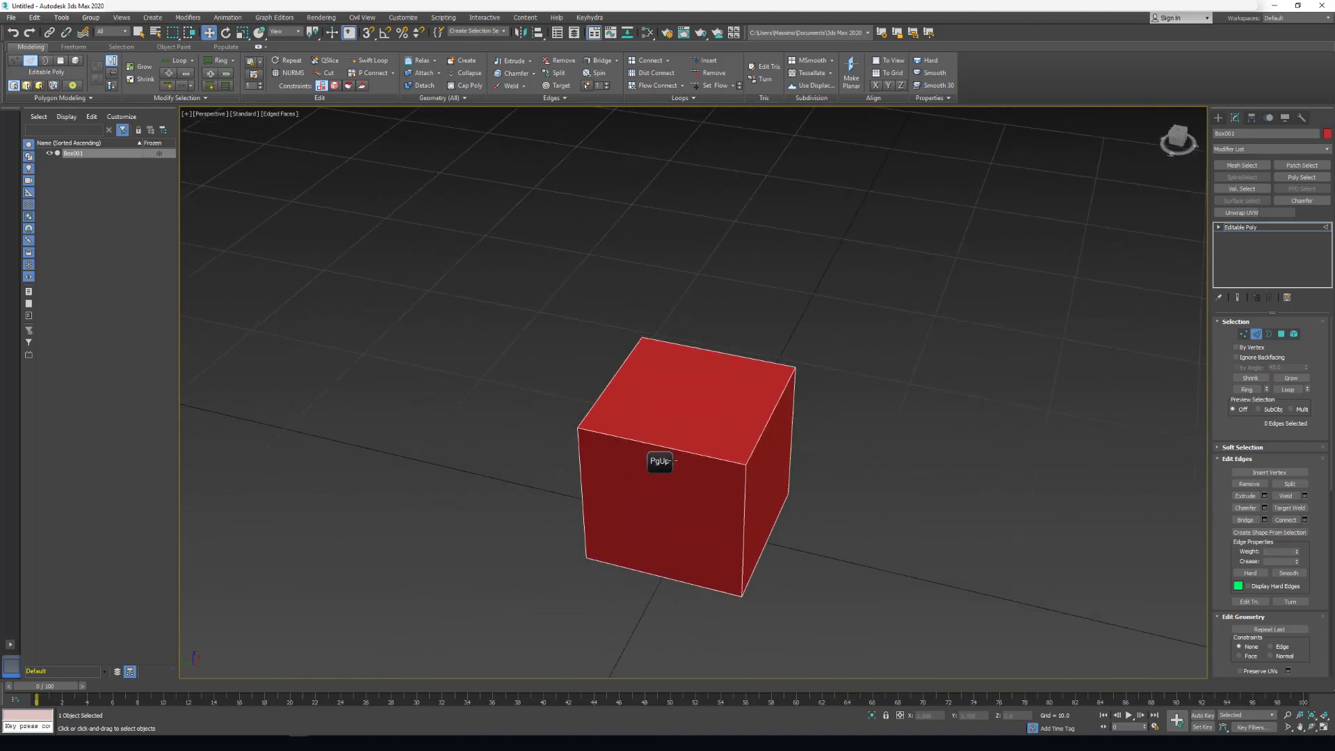
Step: Select the box's top polygon and extrude it upward into a taller block
key(4)
click(708, 430)
middle_drag(708, 430, 682, 436)
key(shift+k)
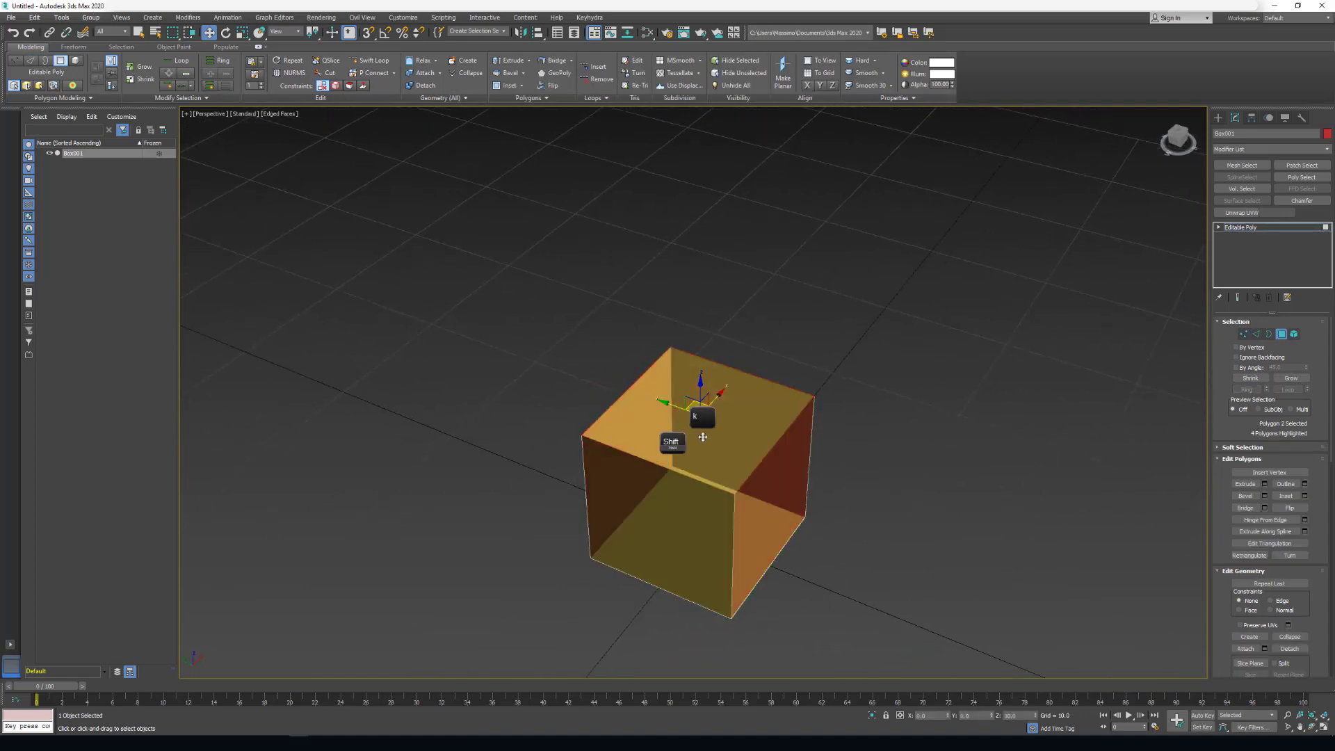
drag(700, 442, 694, 337)
middle_drag(689, 414, 664, 389)
Step: Chamfer one top edge of the extruded block
scroll(682, 364, down, 2)
scroll(658, 412, up, 5)
key(2)
click(736, 331)
alt+middle_drag(736, 411, 740, 409)
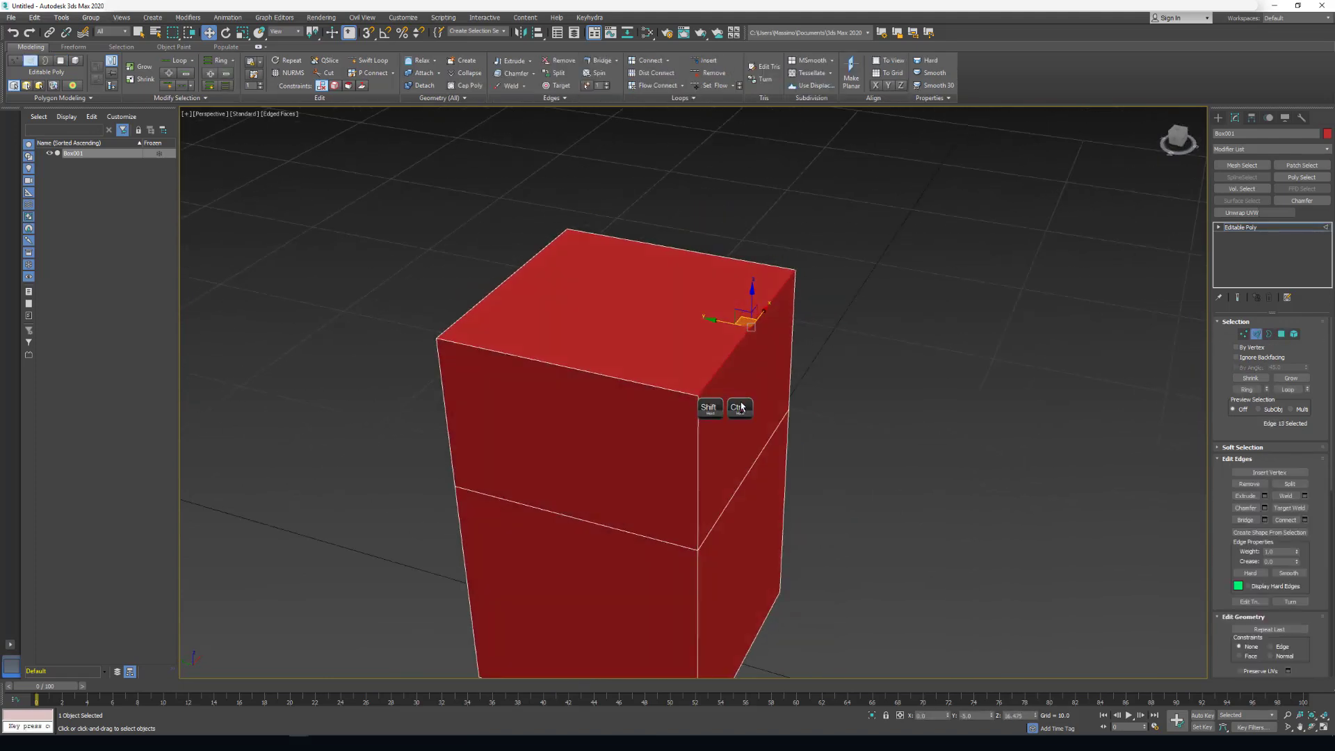
key(ctrl+shift+c)
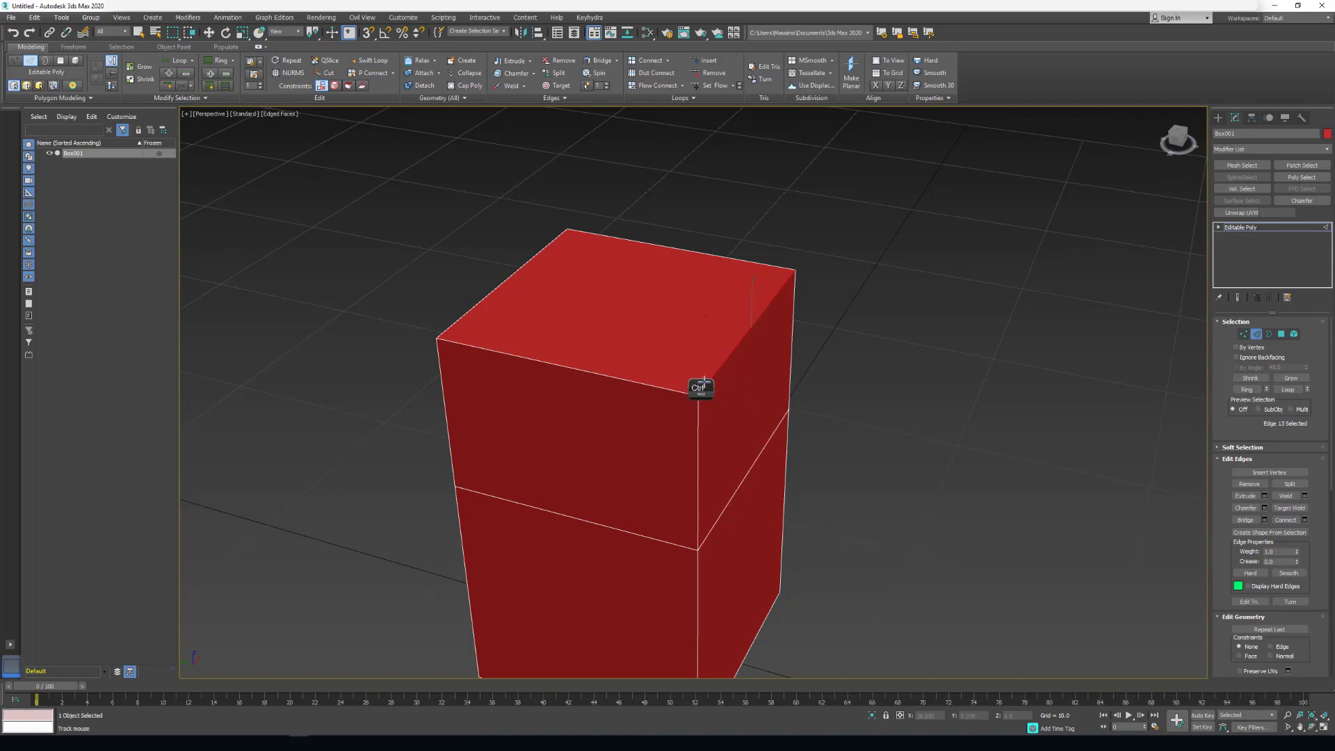
drag(709, 382, 674, 277)
right_click(670, 471)
Step: Adjust the chamfer's segment count and amount to form a smaller rounded corner with a few segments
ctrl+scroll(674, 422, up, 3)
ctrl+scroll(673, 421, down, 3)
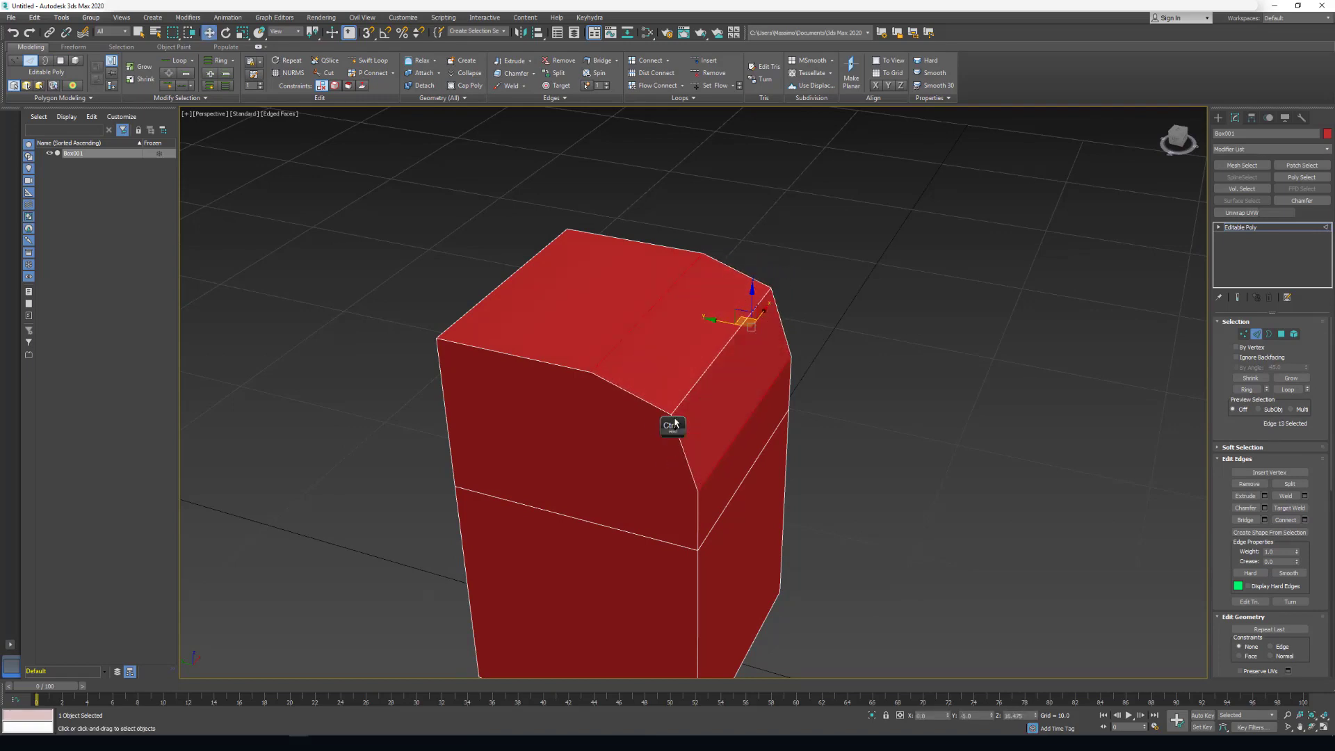
ctrl+scroll(674, 422, up, 8)
ctrl+scroll(675, 420, down, 2)
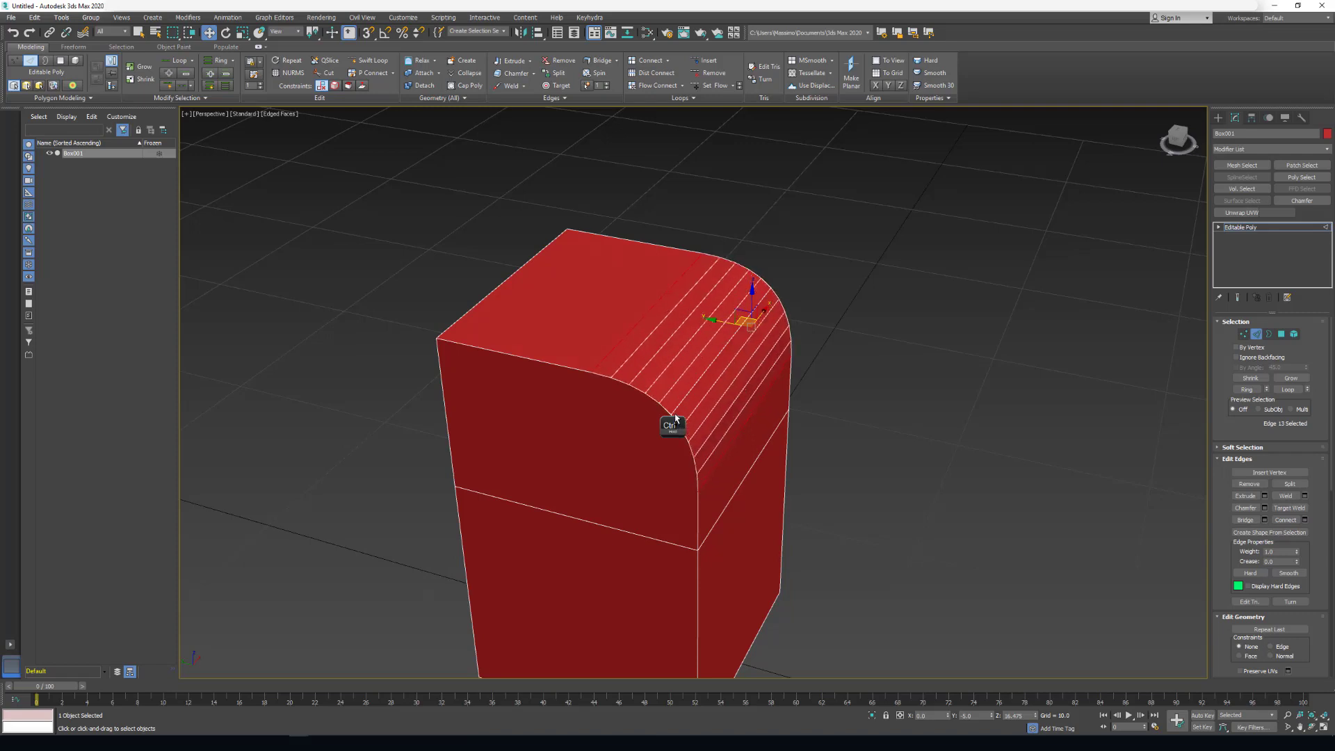
ctrl+scroll(675, 419, up, 2)
ctrl+scroll(674, 421, down, 1)
ctrl+scroll(675, 421, up, 5)
ctrl+scroll(674, 420, down, 7)
ctrl+drag(676, 416, 675, 416)
shift+scroll(676, 416, down, 6)
shift+drag(675, 411, 675, 415)
scroll(617, 459, down, 2)
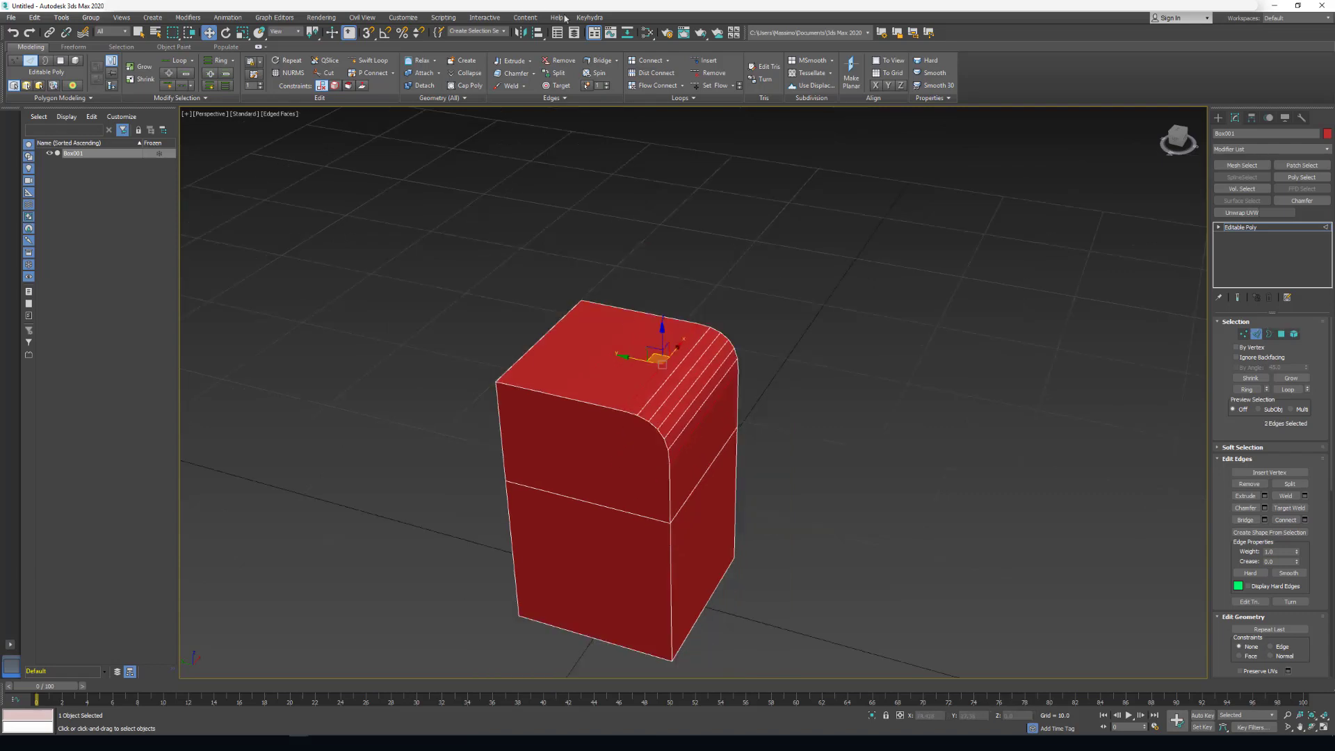
Step: Open the Keyhydra Editor and display its keyboard layout to examine the assigned keys
click(588, 18)
click(590, 36)
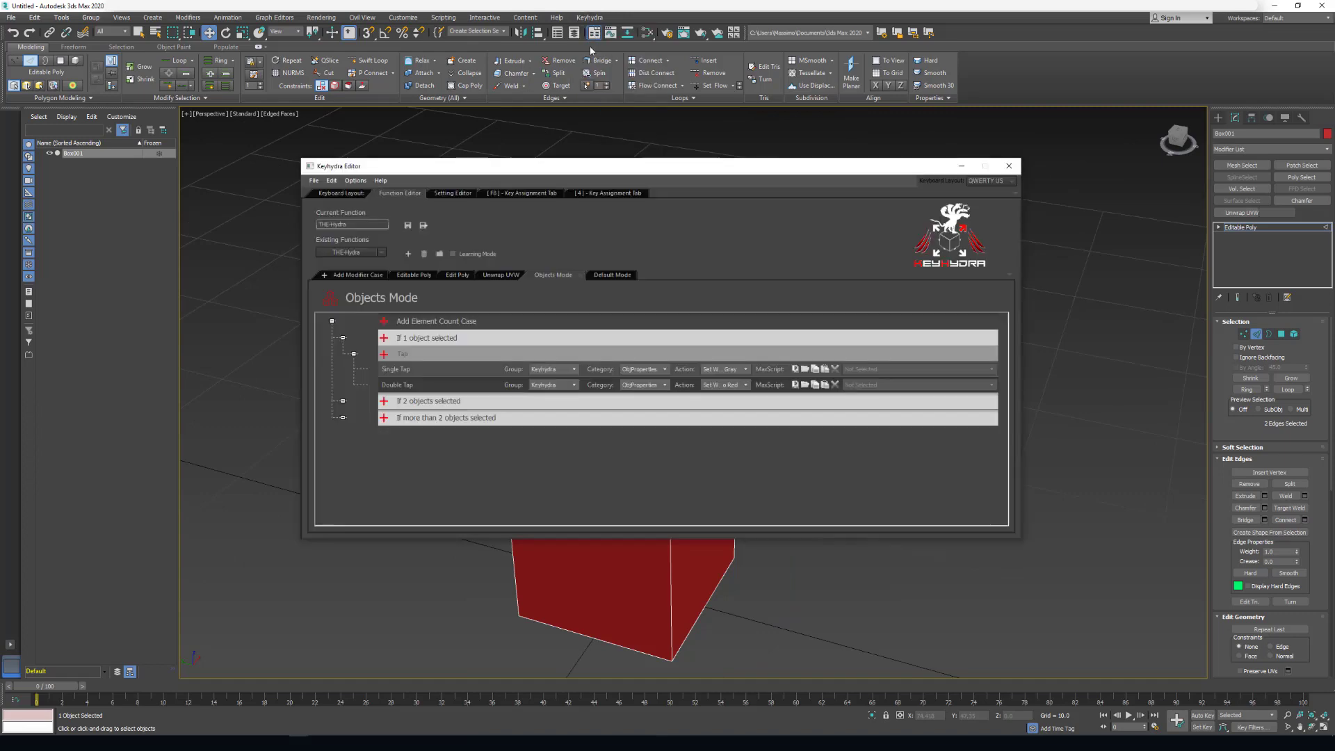
click(337, 194)
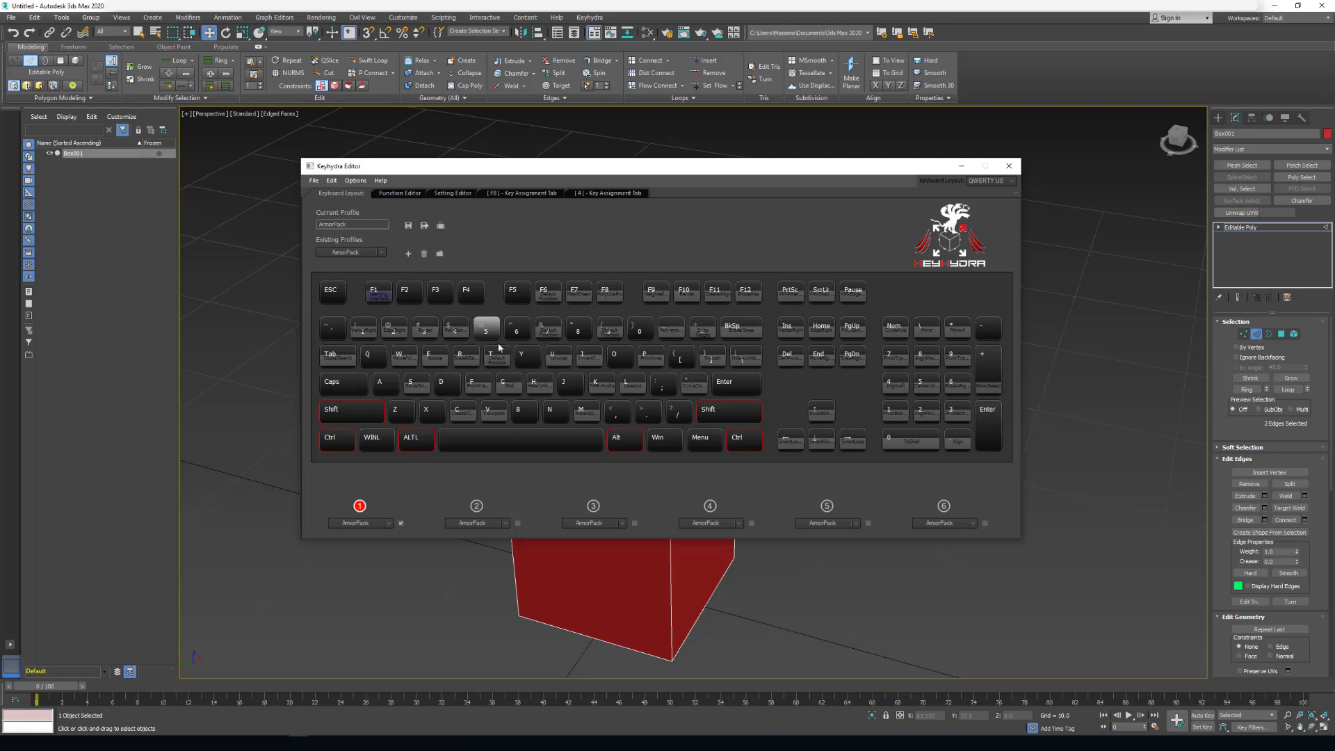
Step: Select the block's lower front polygon and split it into four triangles meeting at its centre
middle_drag(585, 592, 723, 425)
key(Page_Up)
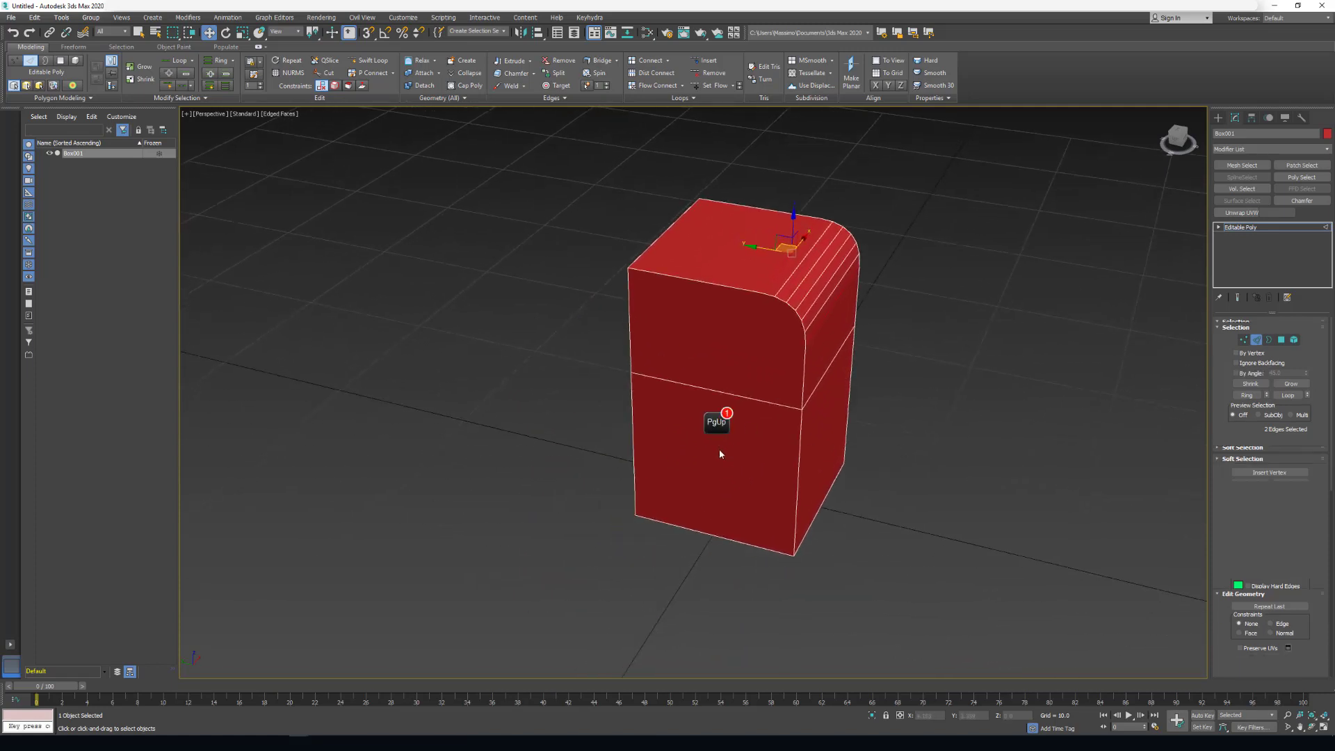
key(4)
click(716, 445)
scroll(708, 420, up, 5)
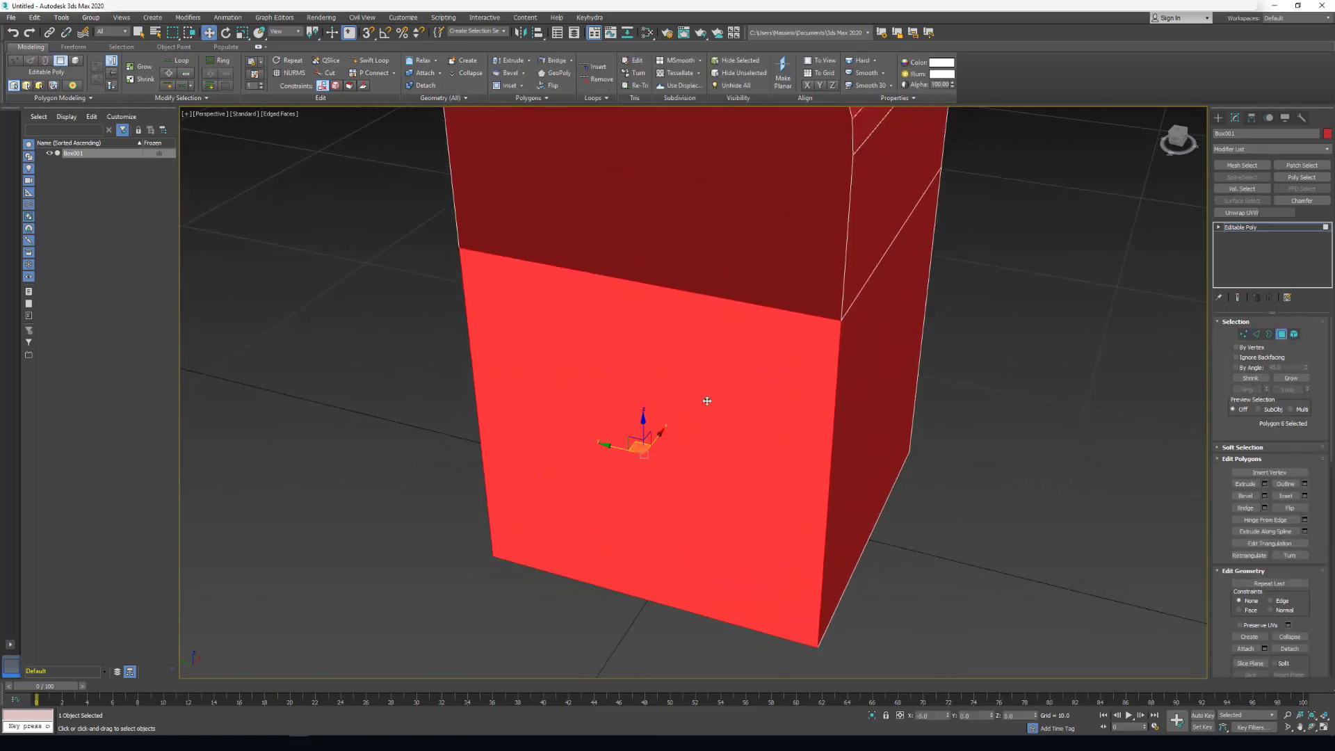
key(c)
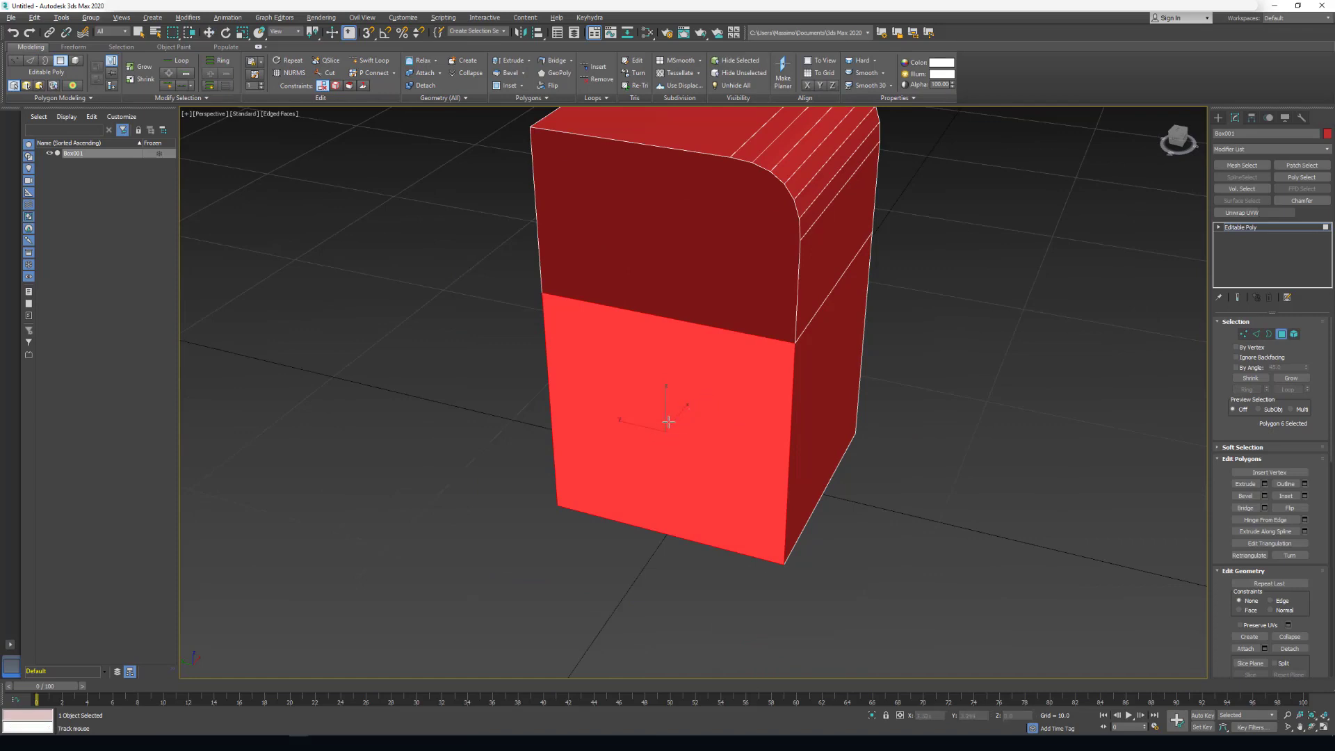
click(685, 390)
middle_drag(706, 390, 648, 414)
key(ctrl+alt+c)
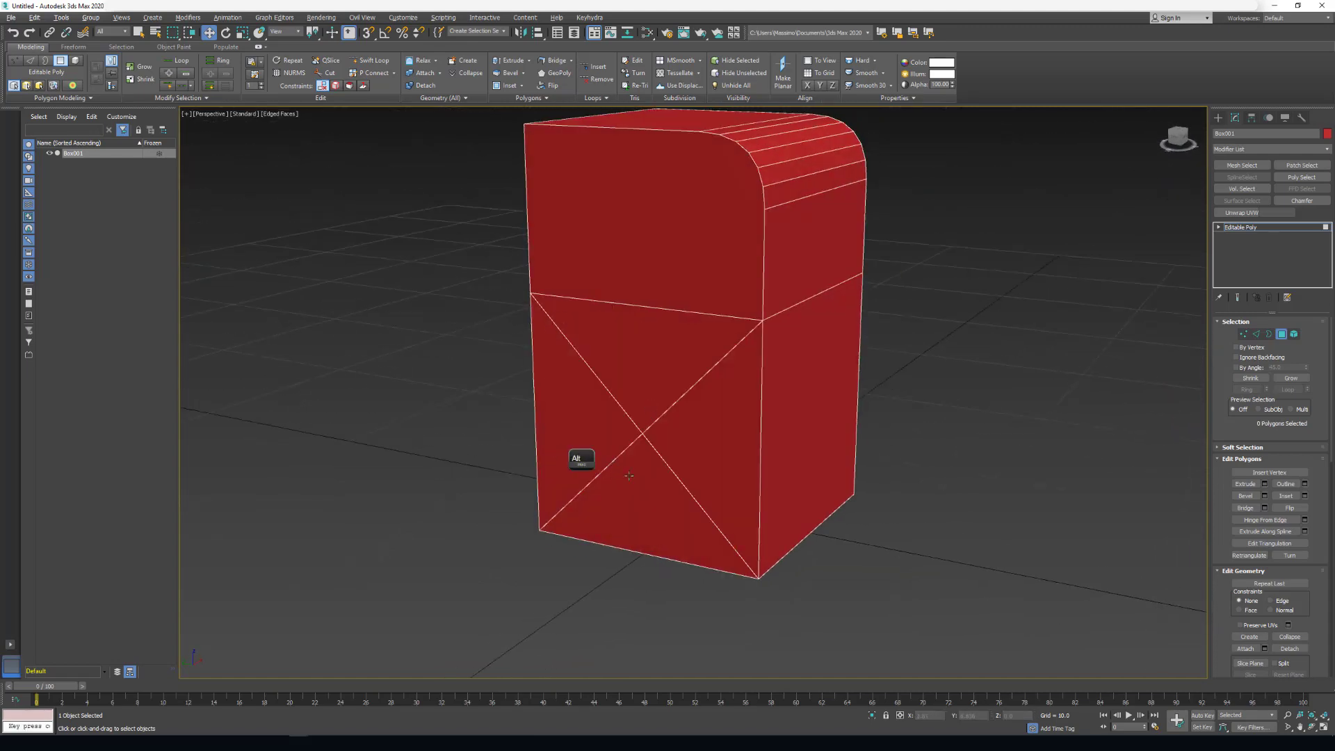
Step: Select the block's lower vertical corner edge and insert a vertex at its middle
alt+middle_drag(555, 454, 829, 407)
key(Home)
key(2)
click(652, 434)
mouse_move(666, 437)
alt+middle_down()
mouse_move(632, 438)
mouse_move(645, 390)
mouse_move(670, 411)
alt+middle_up()
scroll(645, 390, up, 4)
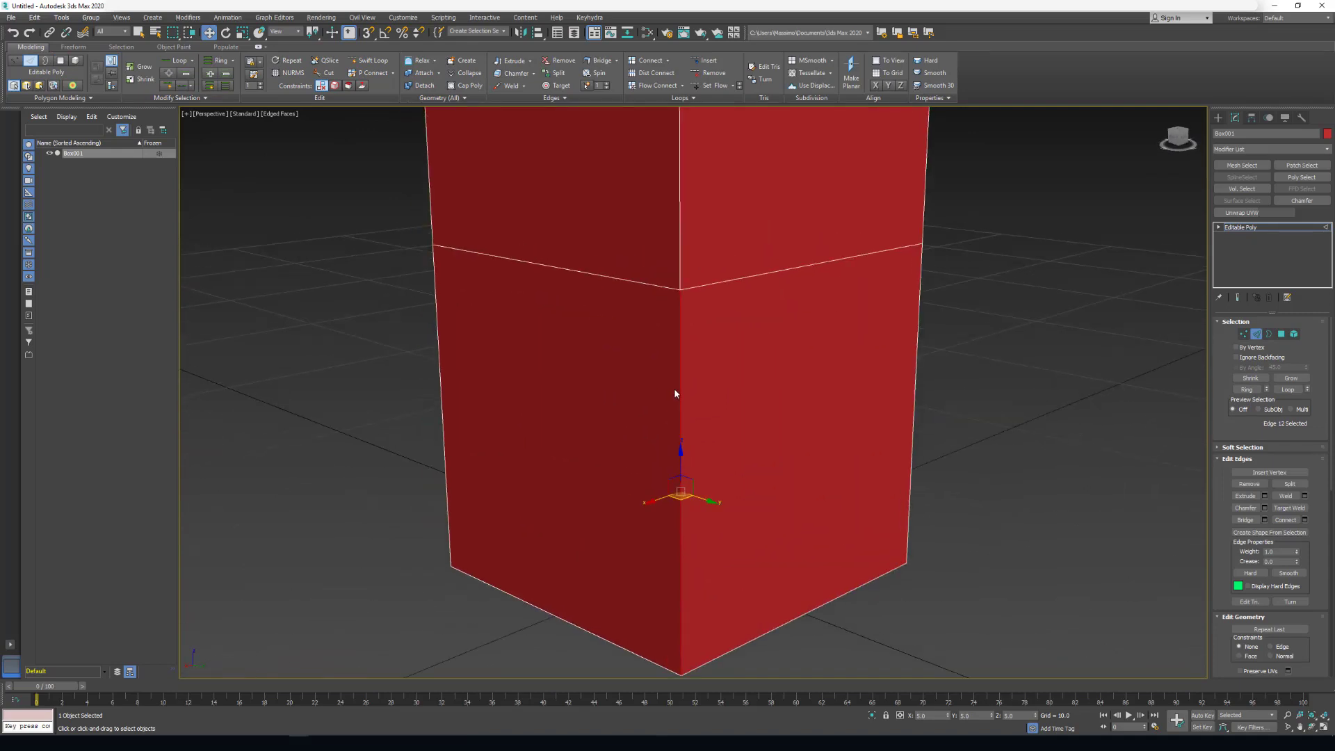
key(1)
middle_drag(656, 495, 720, 357)
Step: Connect the mid-edge vertex to the outer bottom corner vertices of the two adjoining side faces
middle_drag(602, 436, 429, 541)
click(447, 533)
key(alt+c)
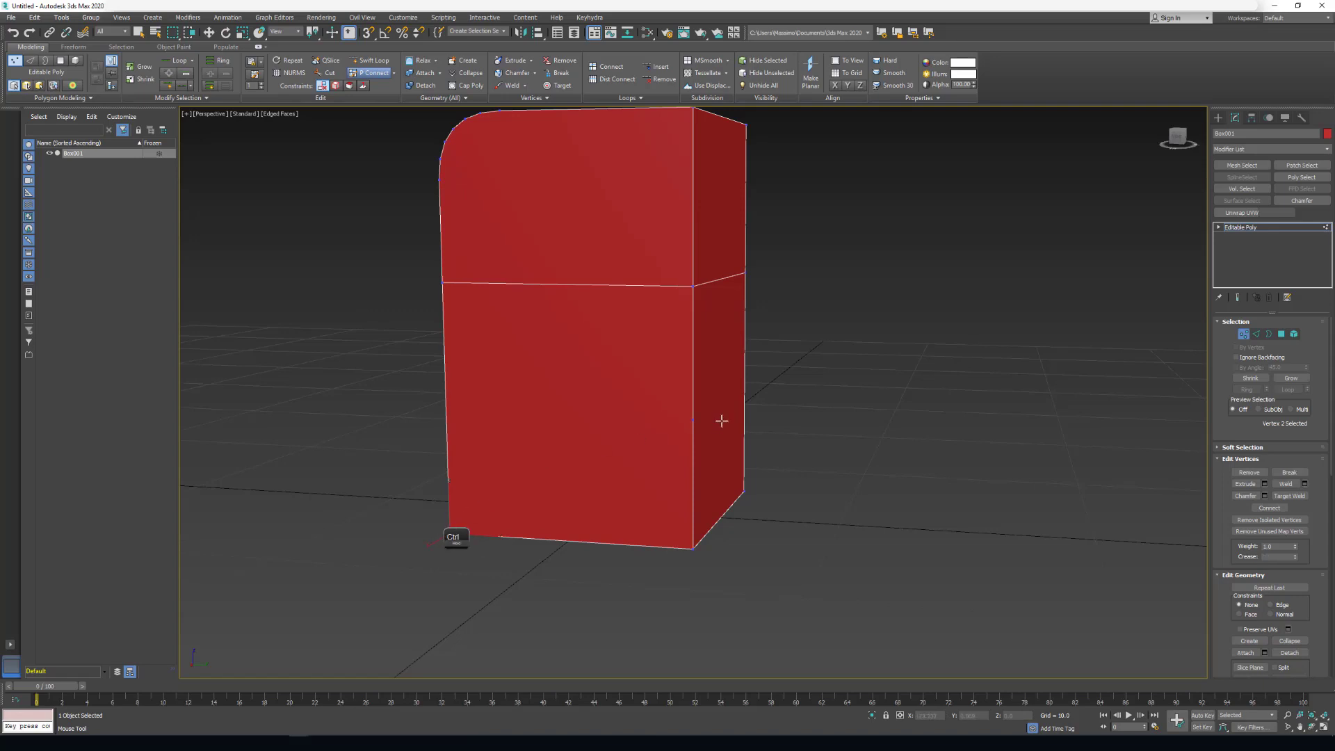
ctrl+click(692, 420)
ctrl+click(744, 490)
alt+middle_drag(709, 372, 652, 483)
key(w)
alt+middle_drag(719, 546, 681, 492)
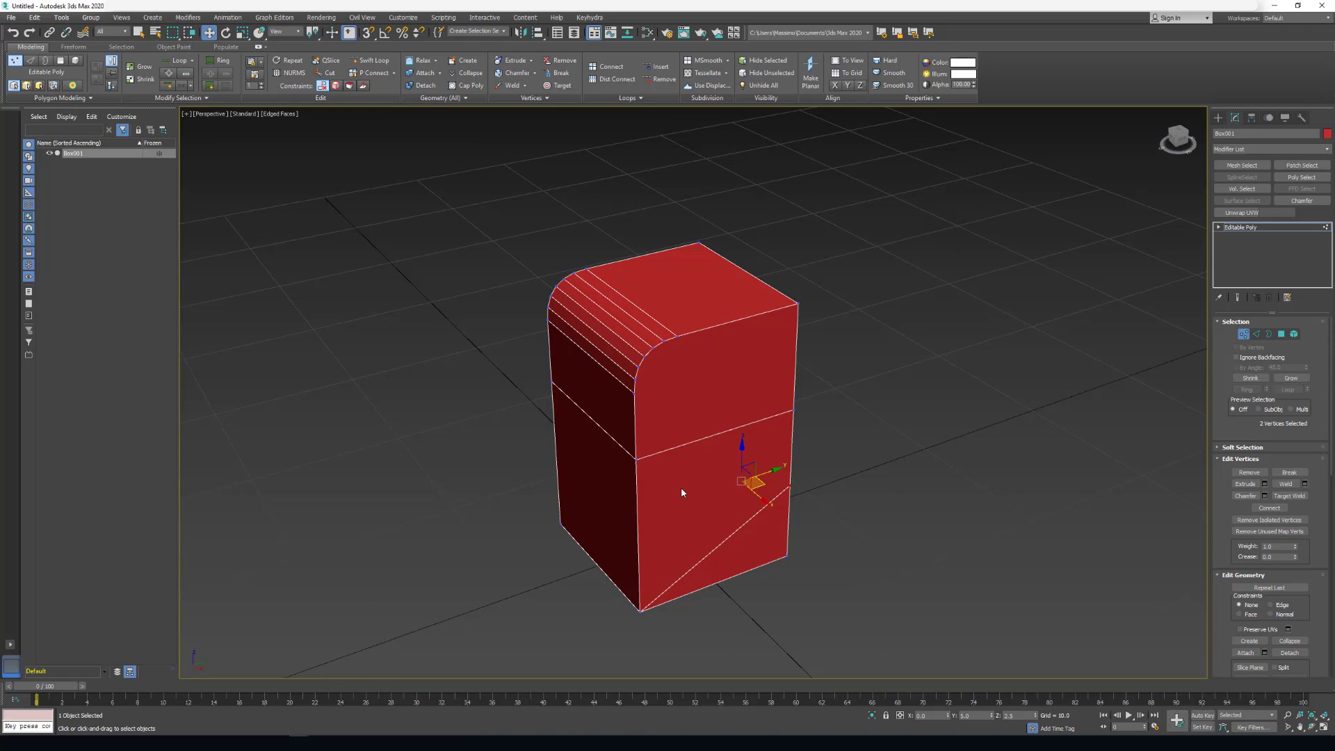
Step: Delete the upper side polygon of the block
mouse_move(718, 370)
alt+middle_down()
mouse_move(658, 378)
mouse_move(718, 335)
mouse_move(717, 380)
alt+middle_up()
scroll(669, 380, up, 3)
key(4)
click(743, 368)
key(Delete)
Step: Select the open border left on the block's upper side and cap it with a polygon
click(1266, 337)
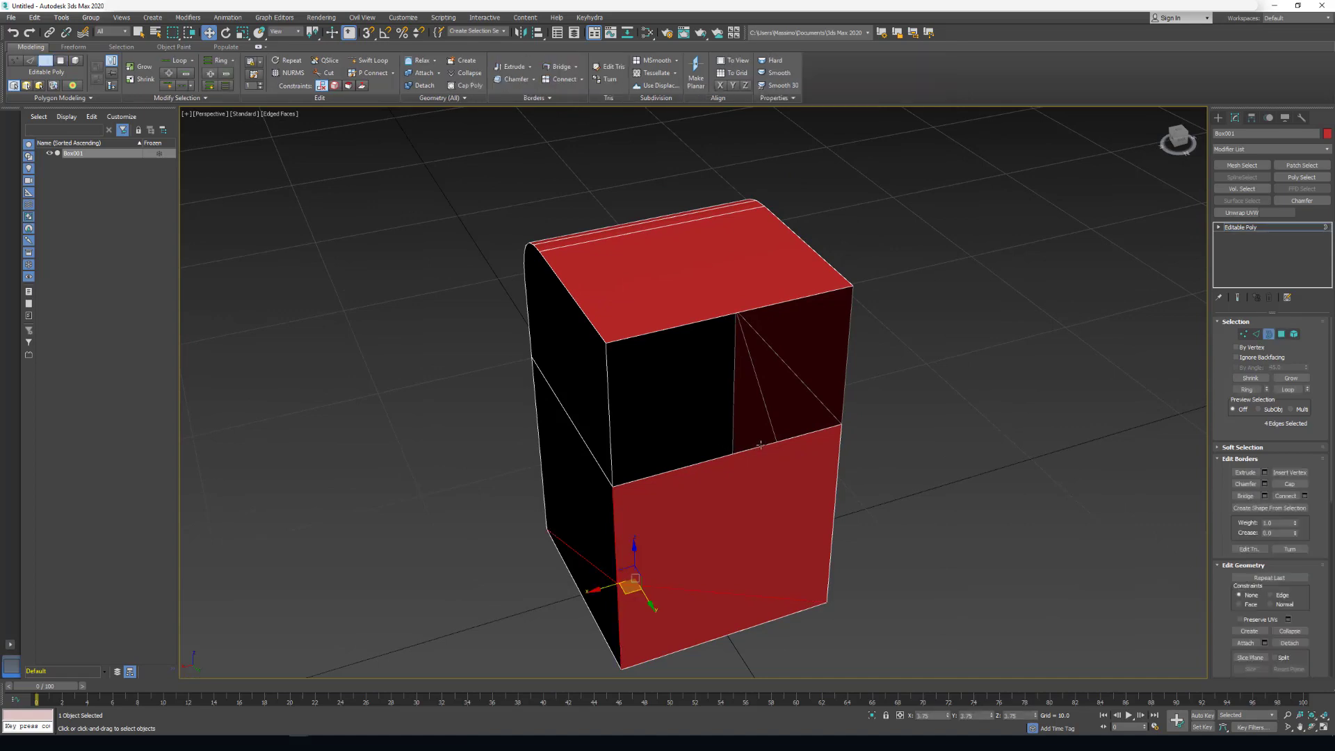
click(730, 455)
alt+middle_drag(732, 461, 646, 460)
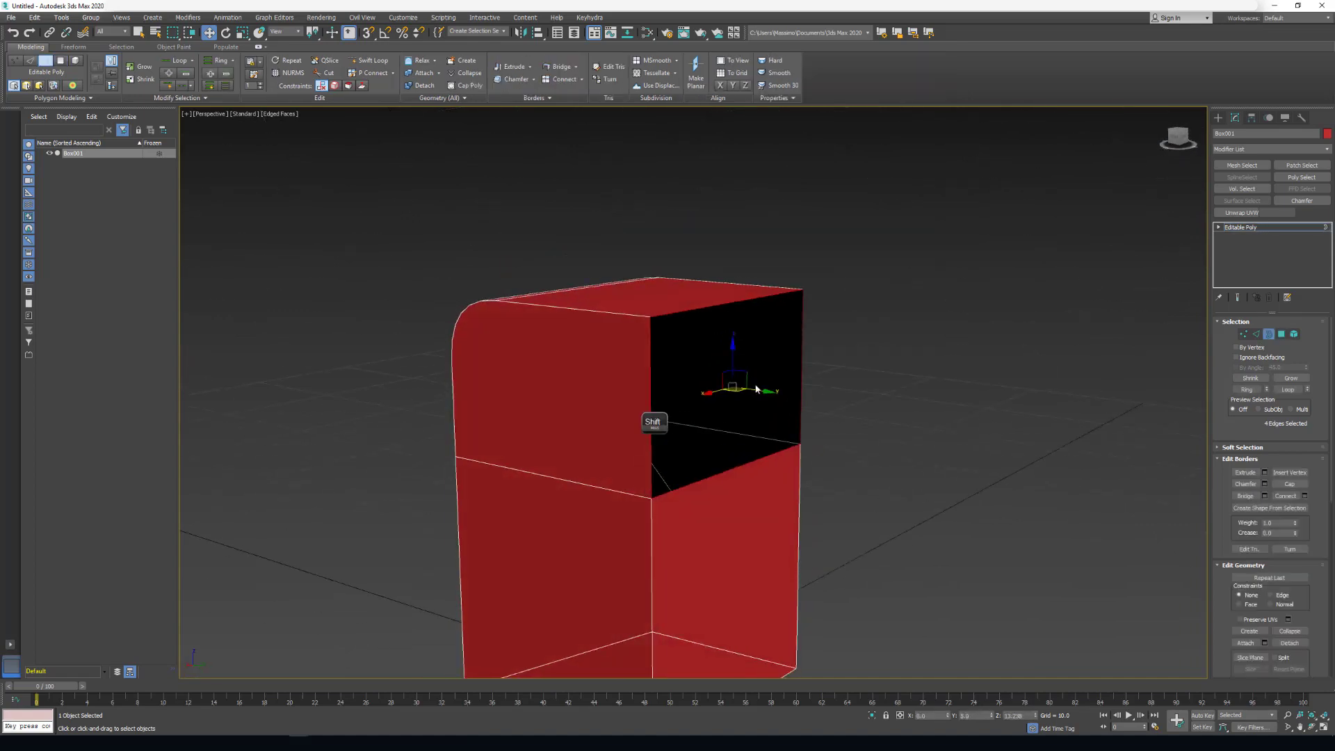
key(alt+p)
middle_drag(729, 439, 621, 413)
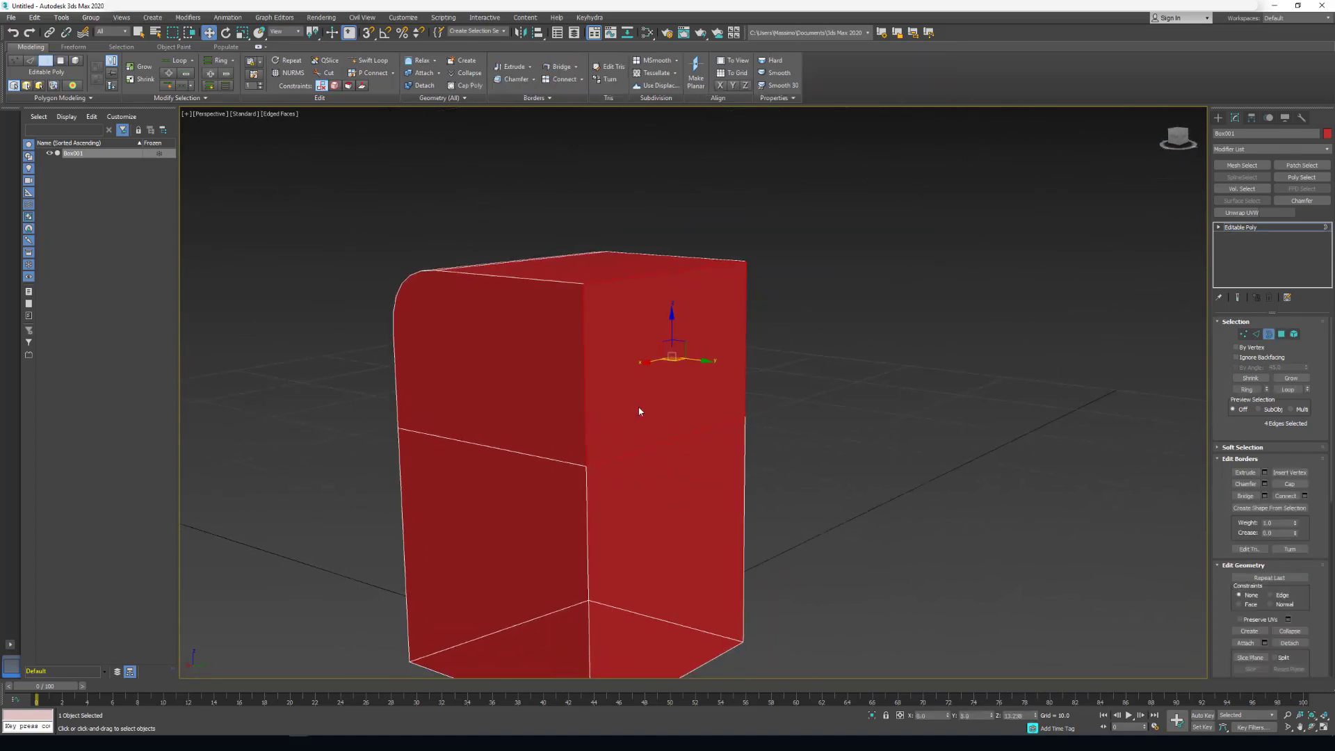
alt+middle_drag(518, 394, 581, 436)
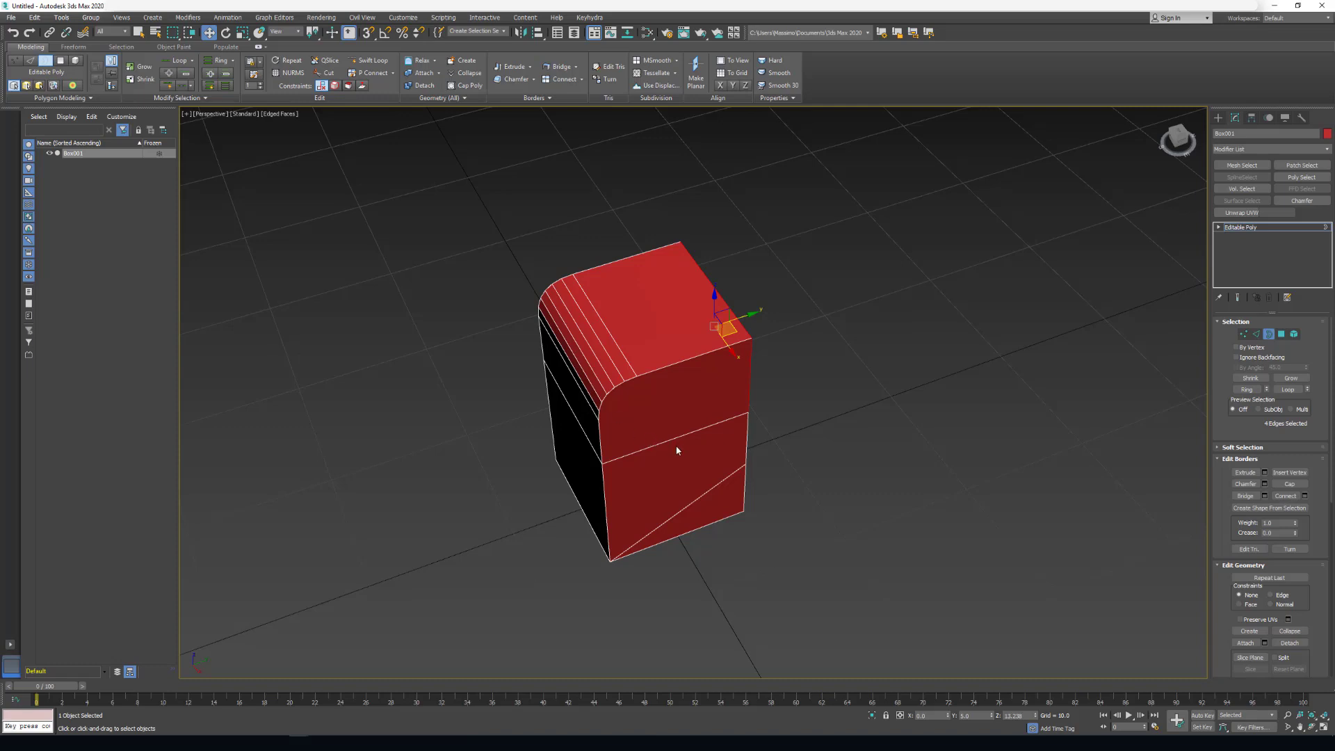
Step: Select the two flat side polygons directly beneath the block's rounded edge
alt+middle_drag(677, 451, 602, 418)
scroll(605, 417, up, 4)
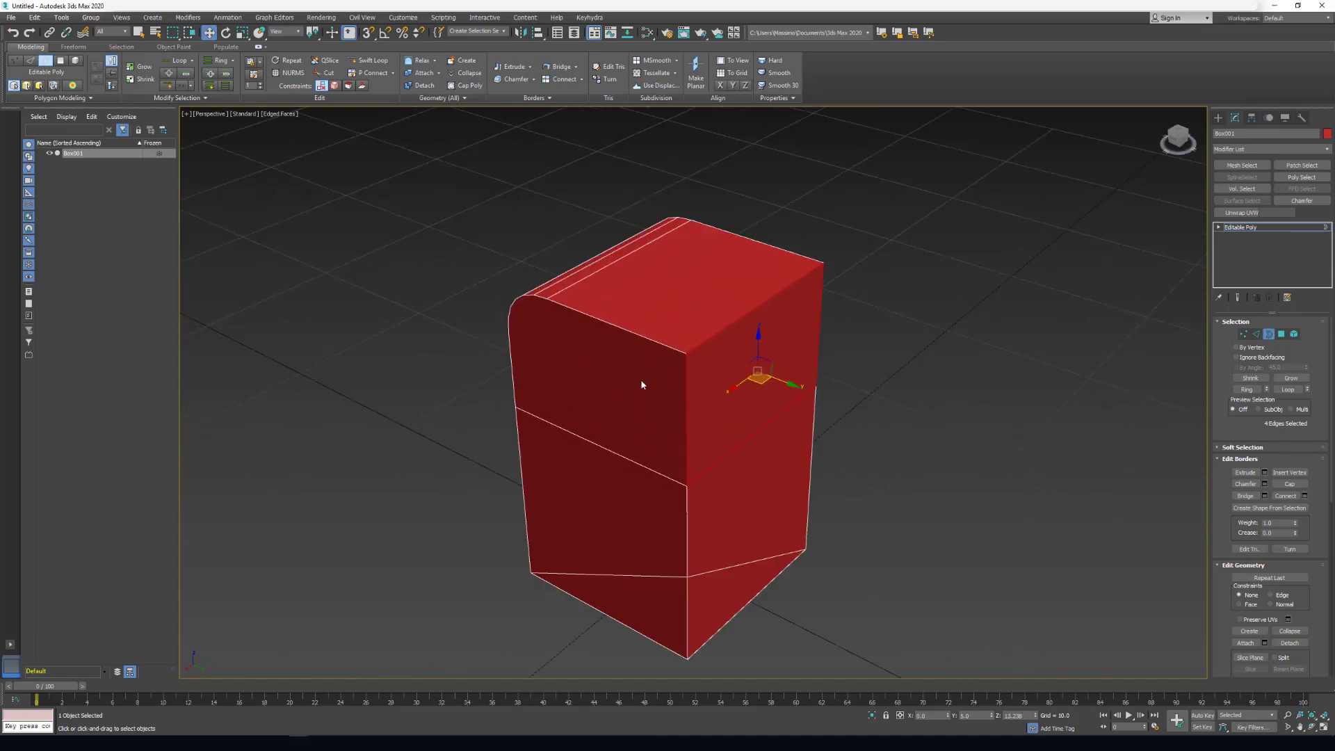
middle_drag(637, 363, 628, 340)
key(2)
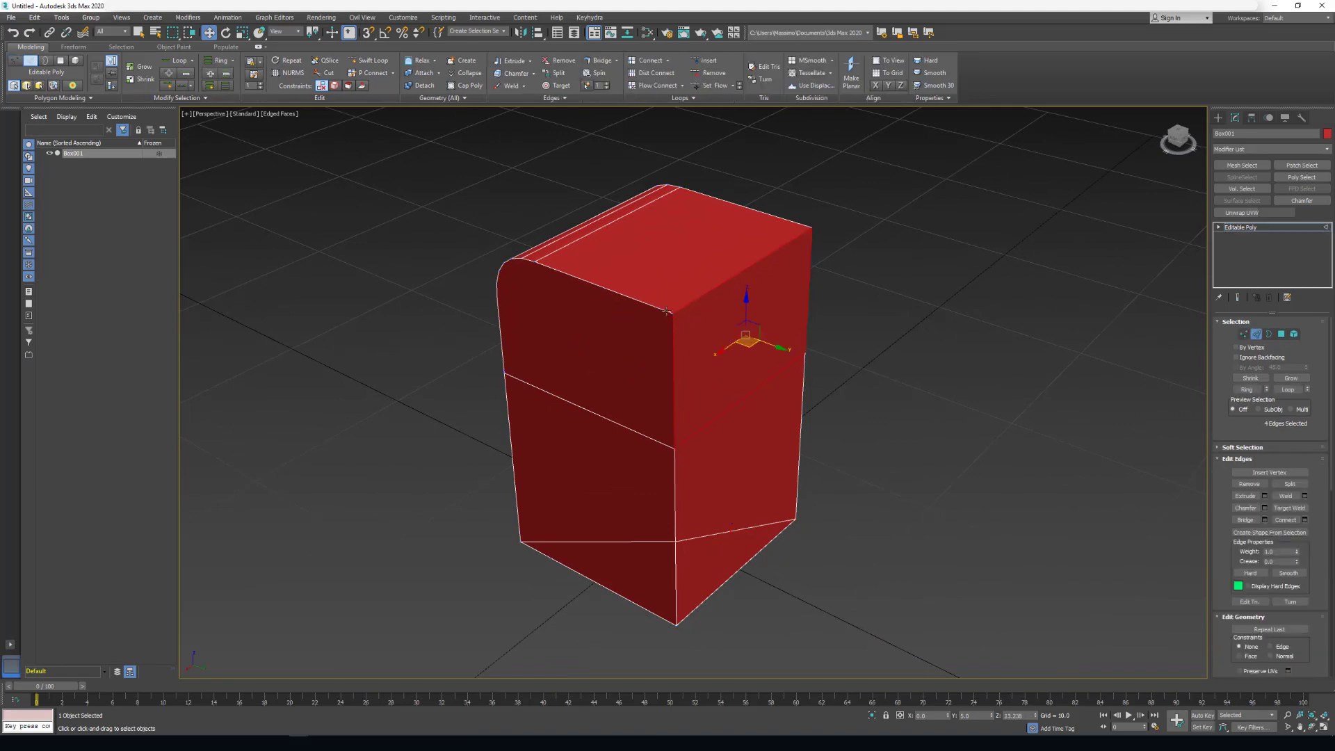
key(4)
click(652, 256)
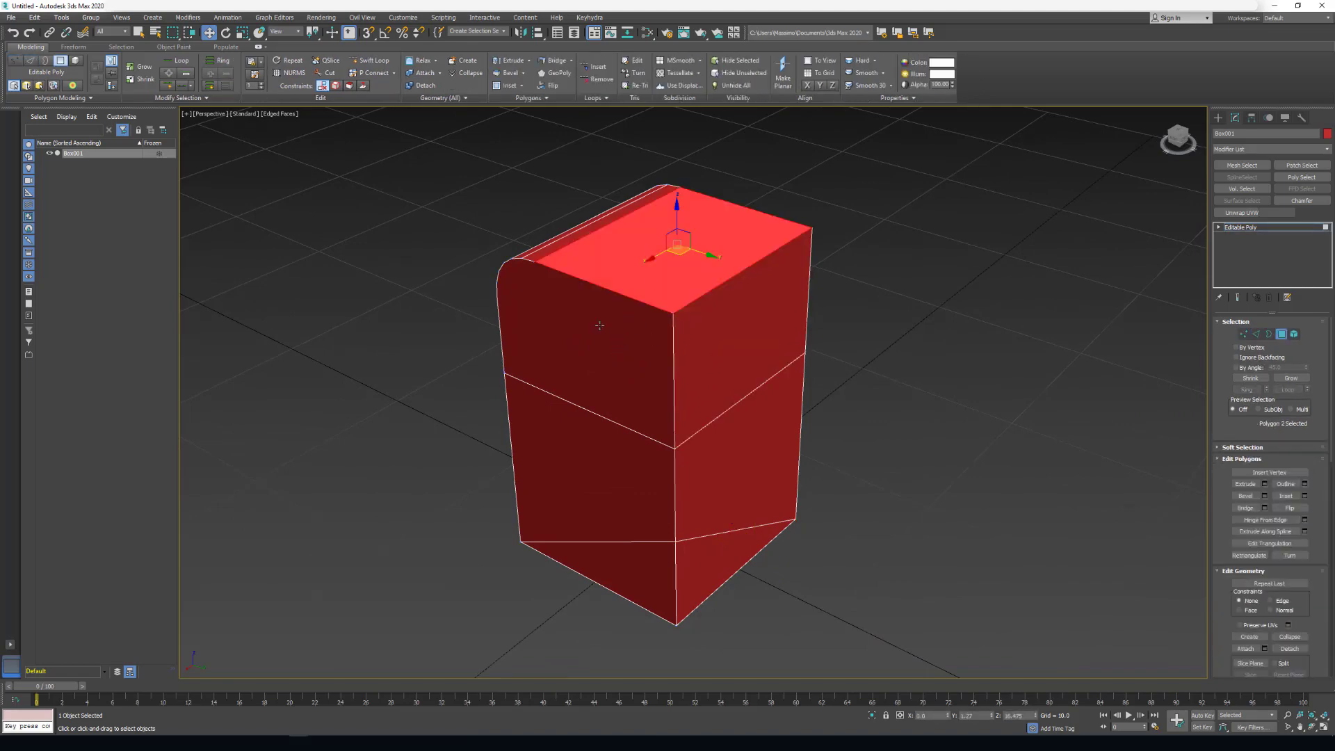
alt+middle_drag(551, 378, 688, 409)
click(689, 409)
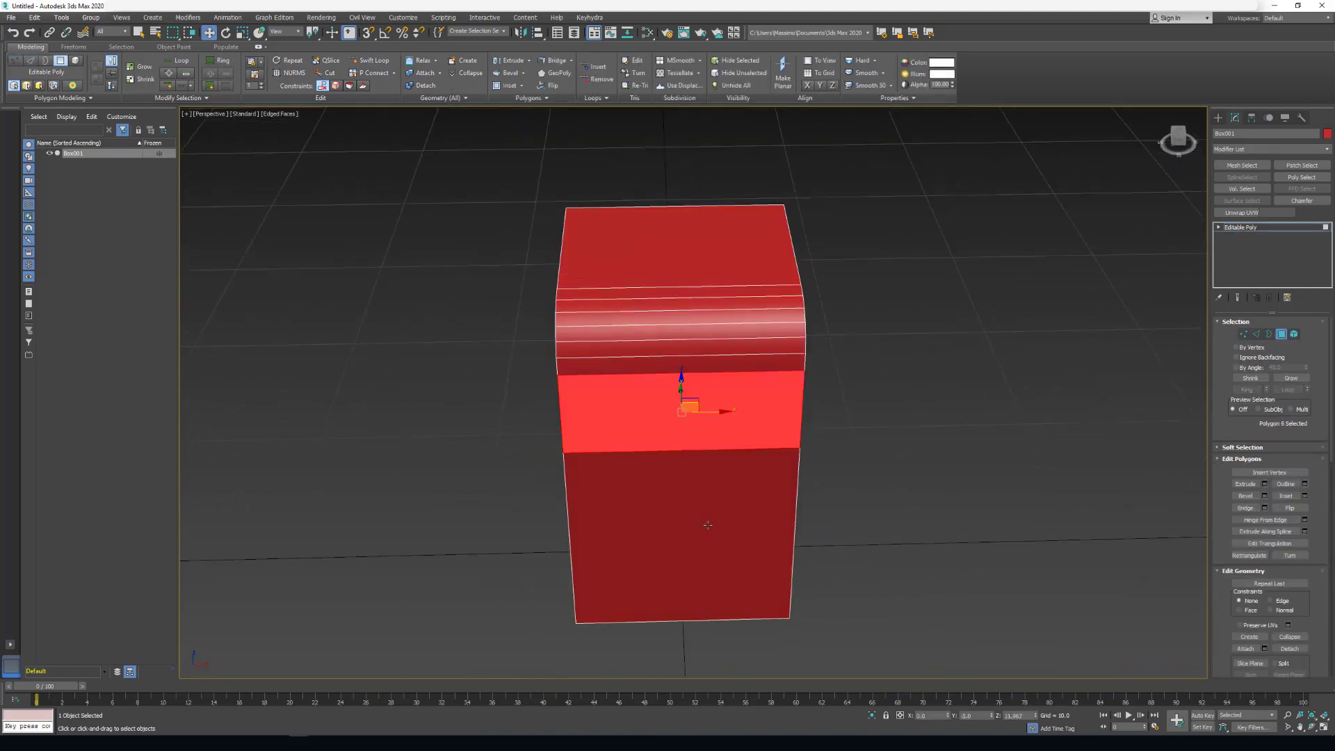
ctrl+click(695, 498)
Step: Switch through the vertex, edge and polygon levels to examine the selection stored at each one
alt+middle_drag(765, 354, 628, 289)
key(1)
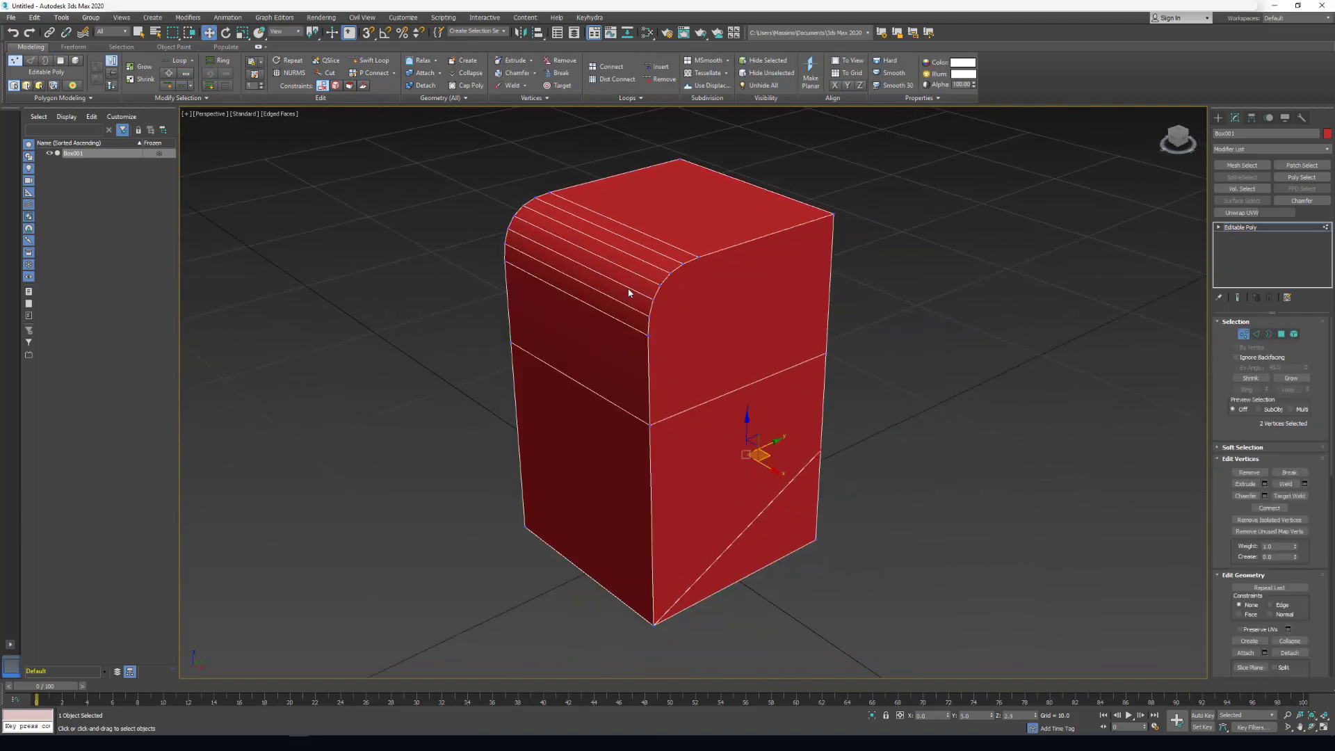
key(2)
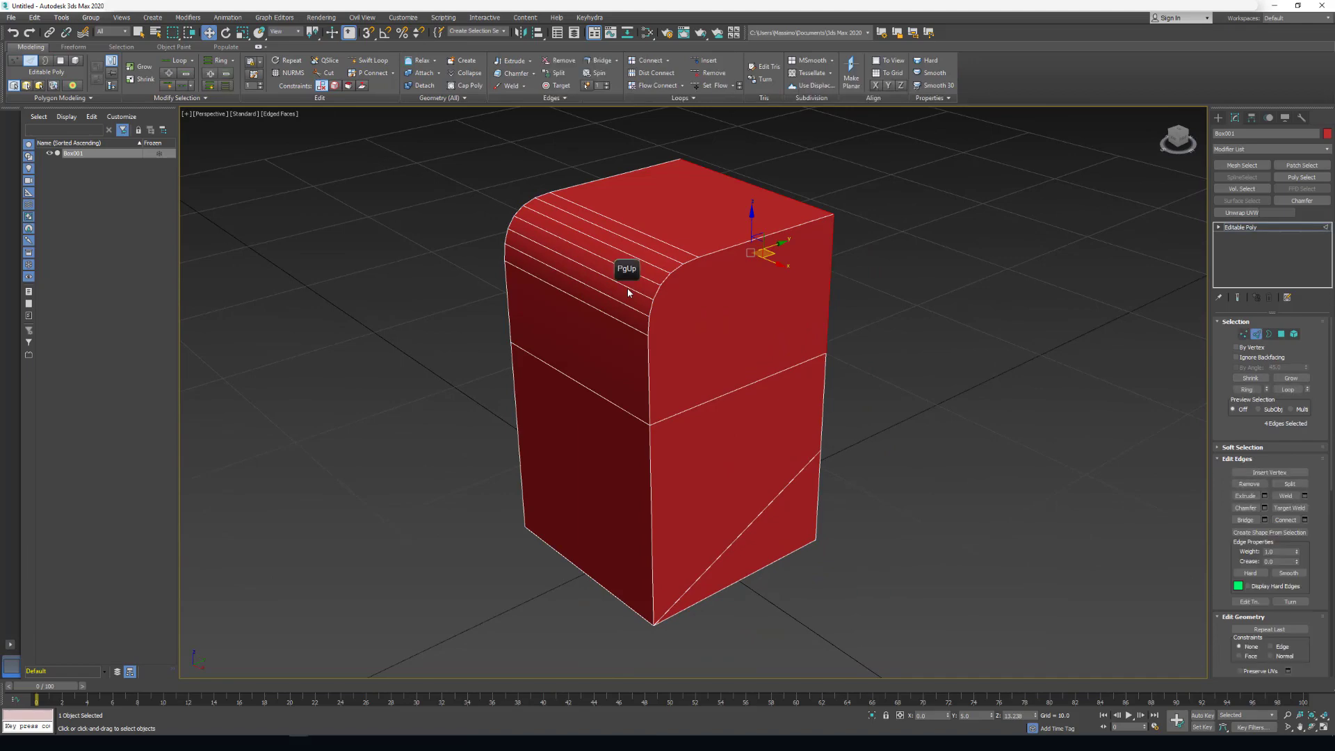
key(4)
alt+middle_drag(627, 288, 587, 381)
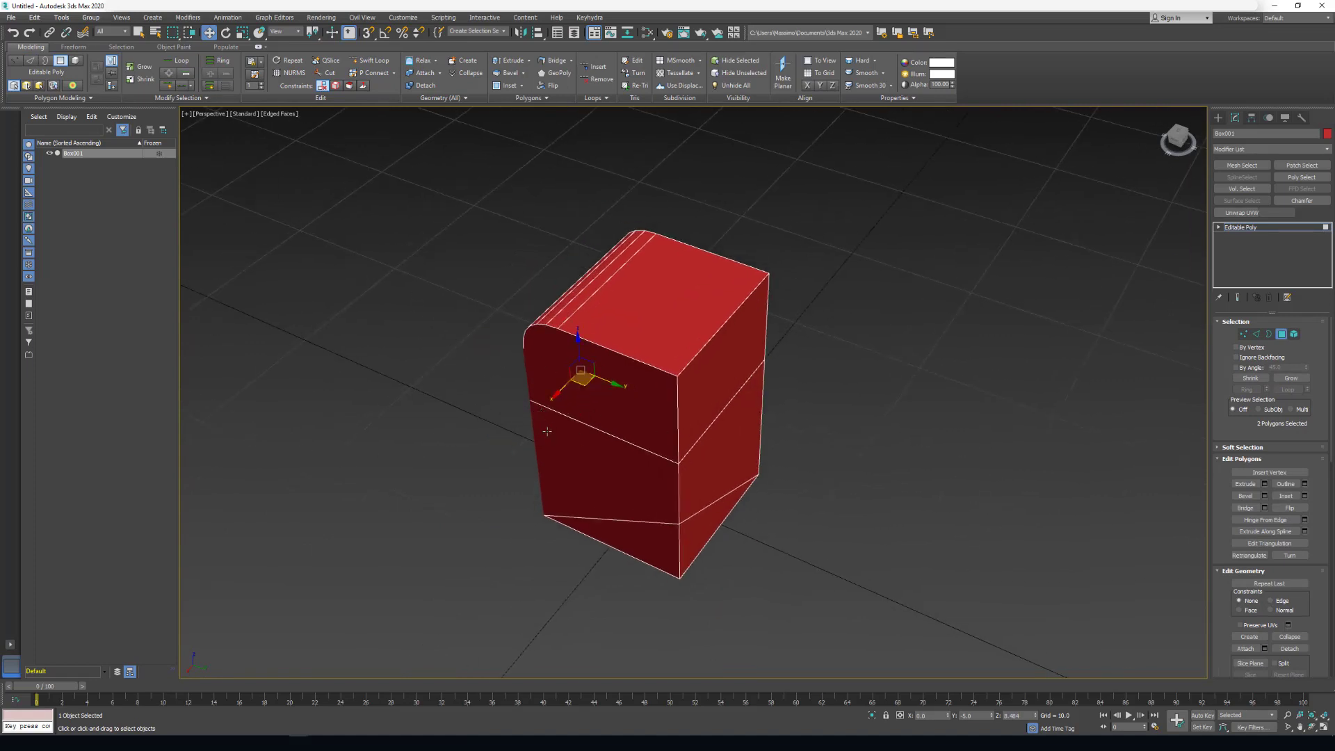
middle_drag(573, 451, 579, 424)
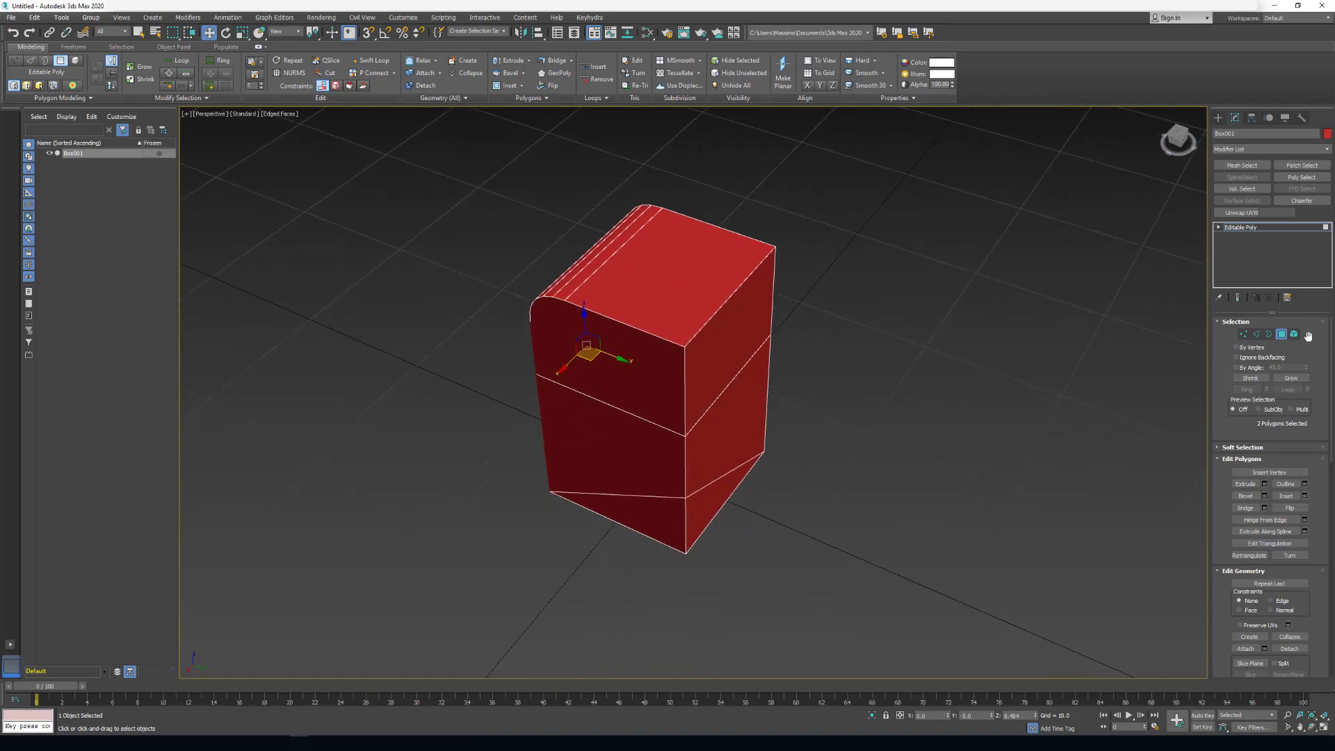
Step: Return to the object level, apply an Unwrap UVW modifier and open its UV editor
click(1281, 334)
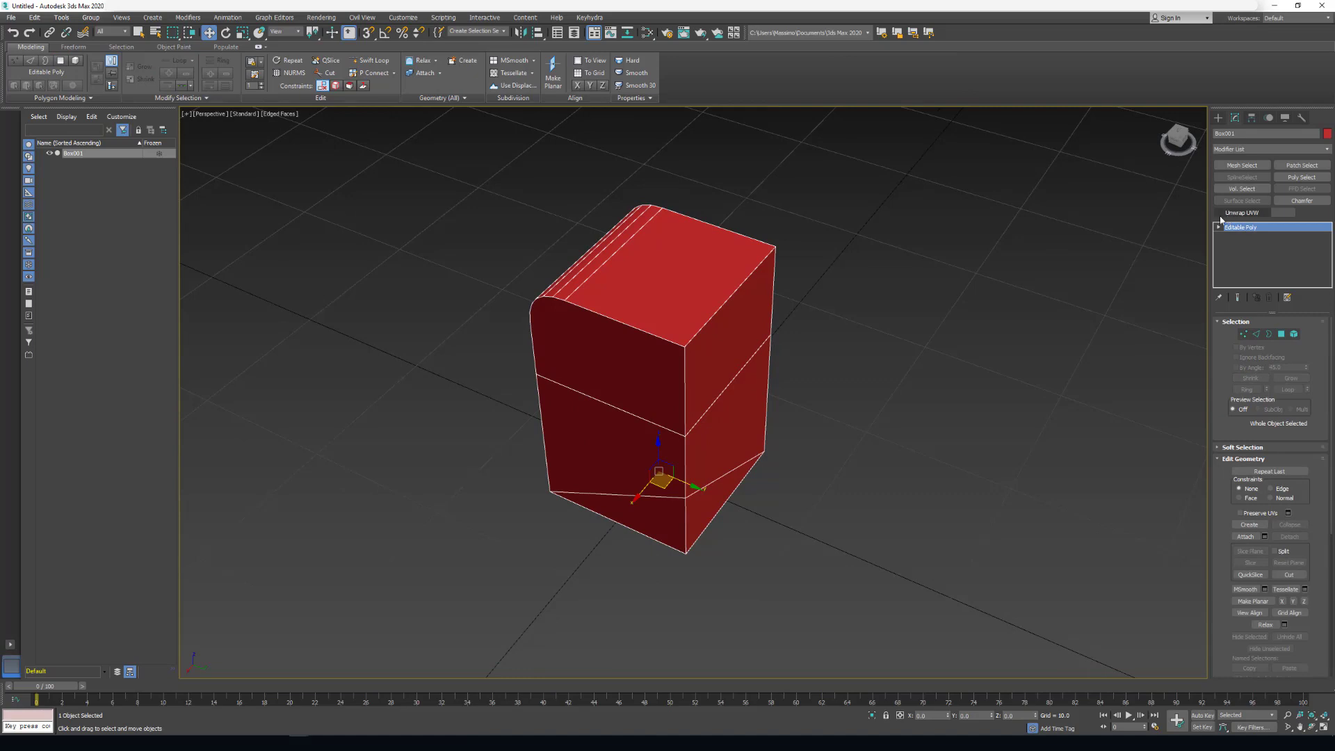
middle_drag(667, 382, 691, 403)
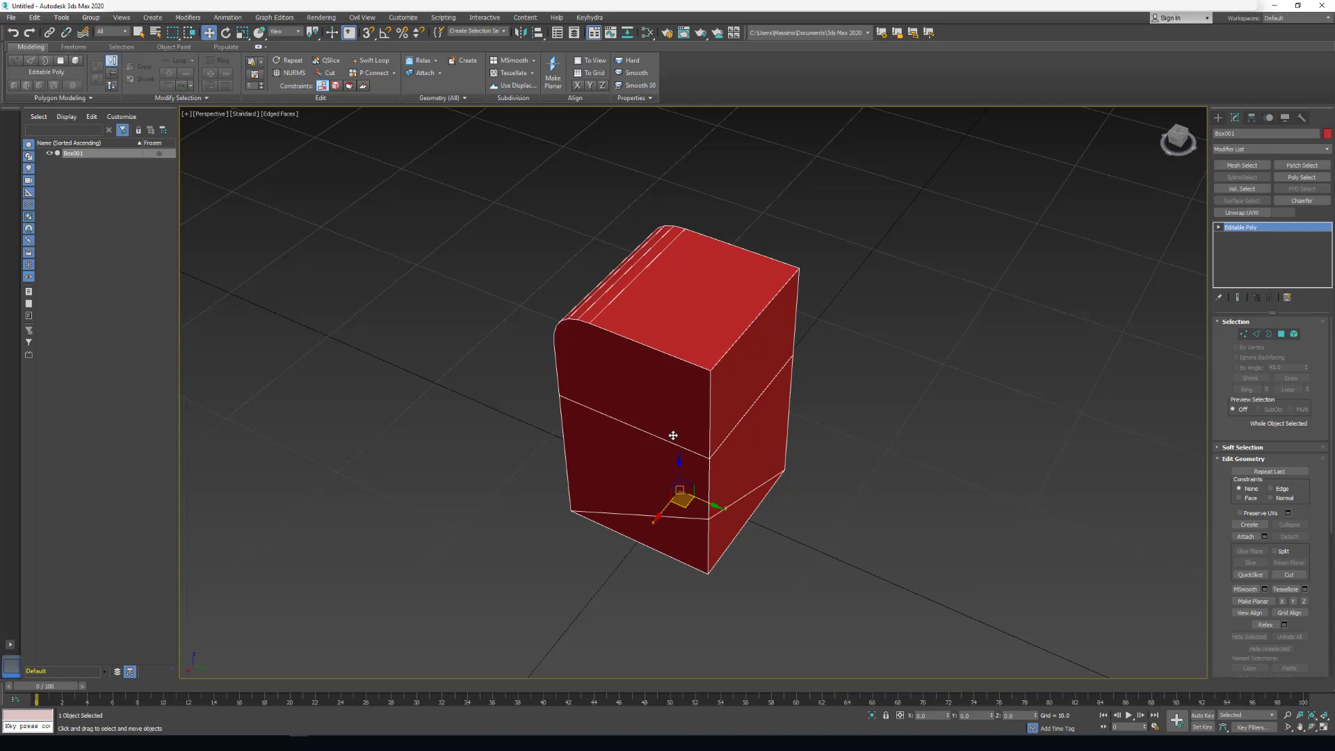
key(u)
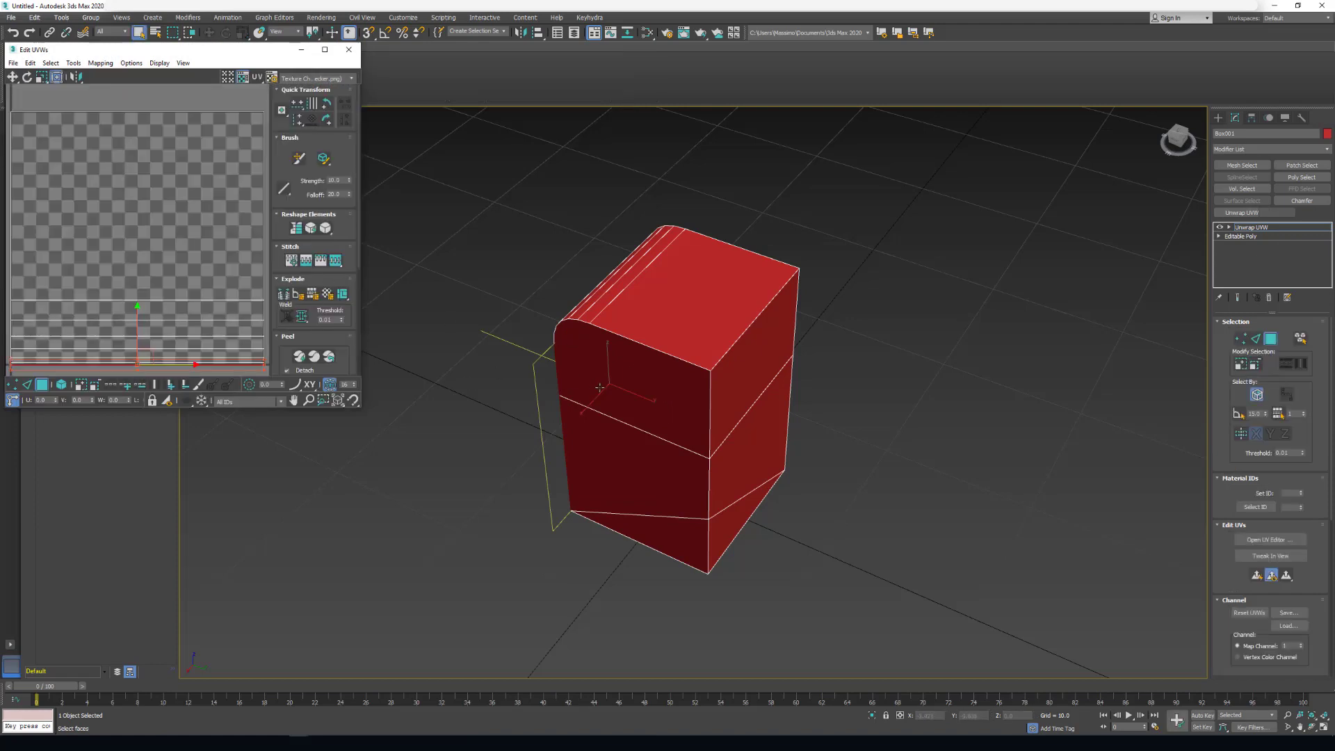
Step: Select all the upper and lower faces on the block's two adjoining visible sides for unwrapping
middle_drag(600, 387, 731, 354)
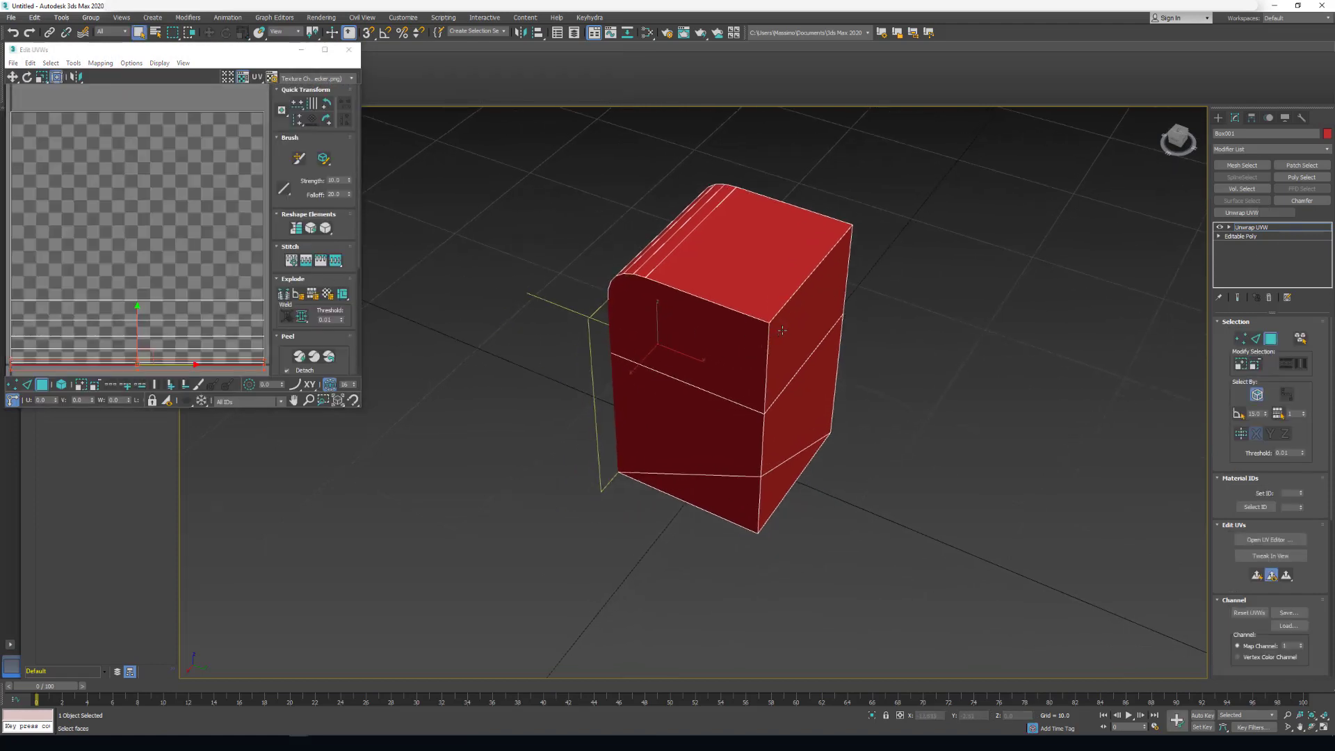
click(776, 309)
ctrl+click(721, 352)
ctrl+click(710, 452)
ctrl+click(727, 497)
ctrl+click(781, 481)
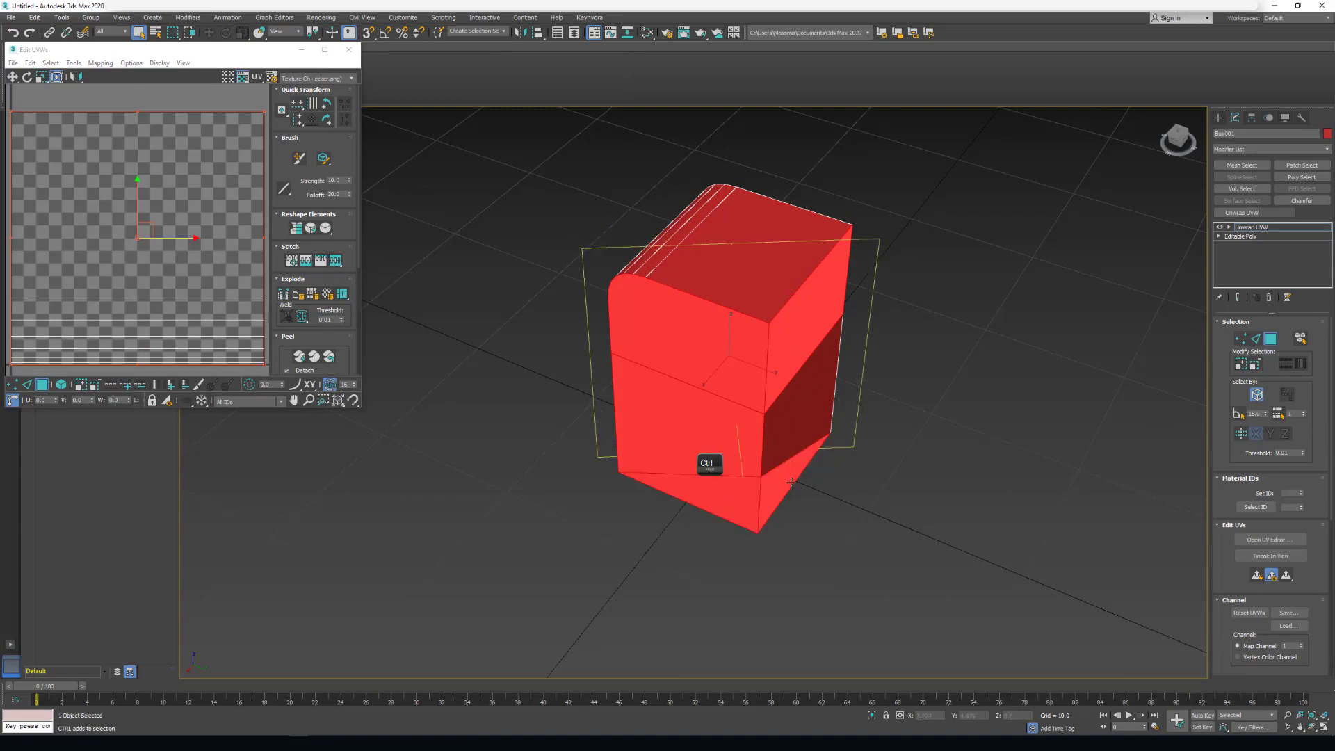
ctrl+click(796, 414)
Step: Unfold the selected side faces into one UV shell and place it outside the checkered tile
scroll(143, 262, down, 3)
middle_drag(184, 289, 126, 223)
drag(125, 223, 300, 170)
middle_drag(266, 257, 142, 293)
click(171, 286)
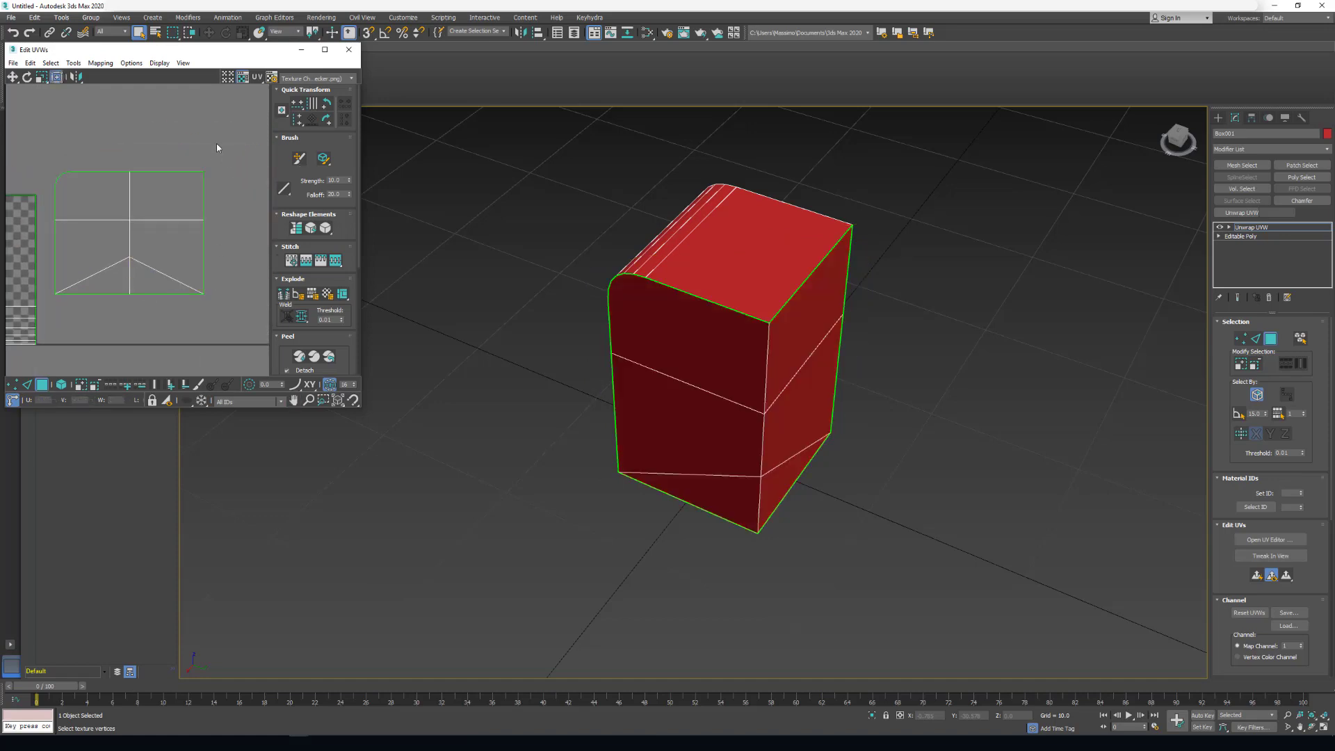
Step: Separate the right half of the UV shell from the left half and move it aside
drag(216, 154, 163, 296)
middle_drag(180, 233, 195, 236)
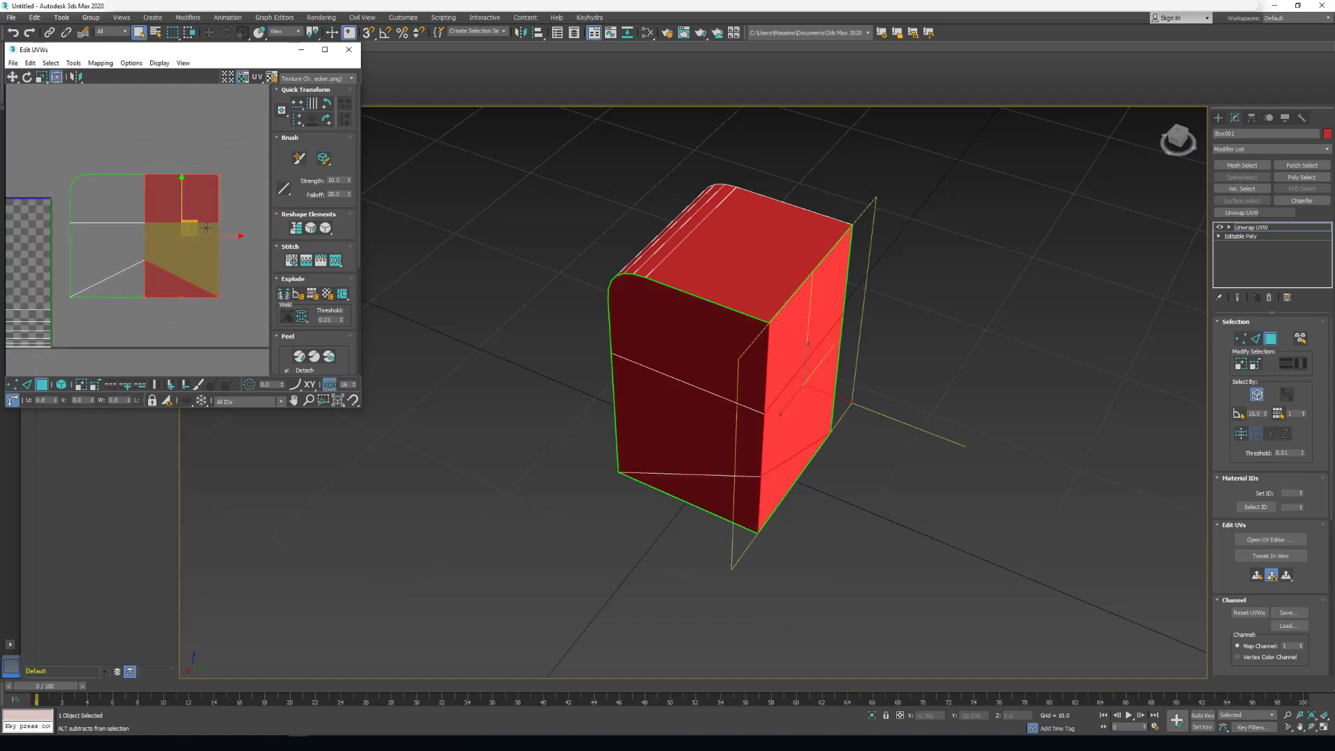
drag(190, 266, 244, 252)
middle_drag(197, 300, 136, 273)
scroll(176, 288, down, 2)
Step: Break the upper polygon off the separated UV piece and leave a gap above the remaining part
drag(120, 162, 169, 164)
scroll(177, 207, up, 2)
key(ctrl+b)
click(137, 202)
middle_drag(136, 202, 182, 262)
Step: Select the lower UV piece's top edge, try to stitch it, and choose to fix all changed macro IDs automatically
key(2)
click(167, 233)
key(ctrl+w)
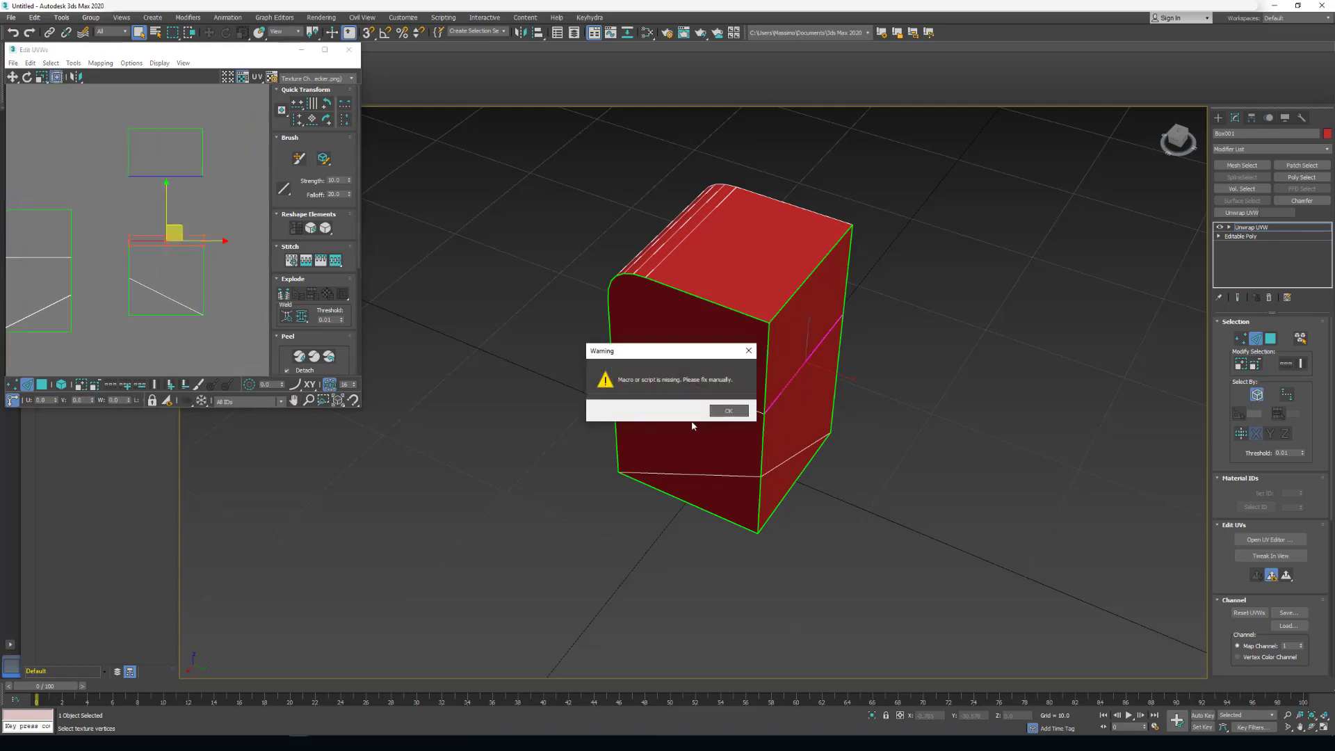
click(728, 411)
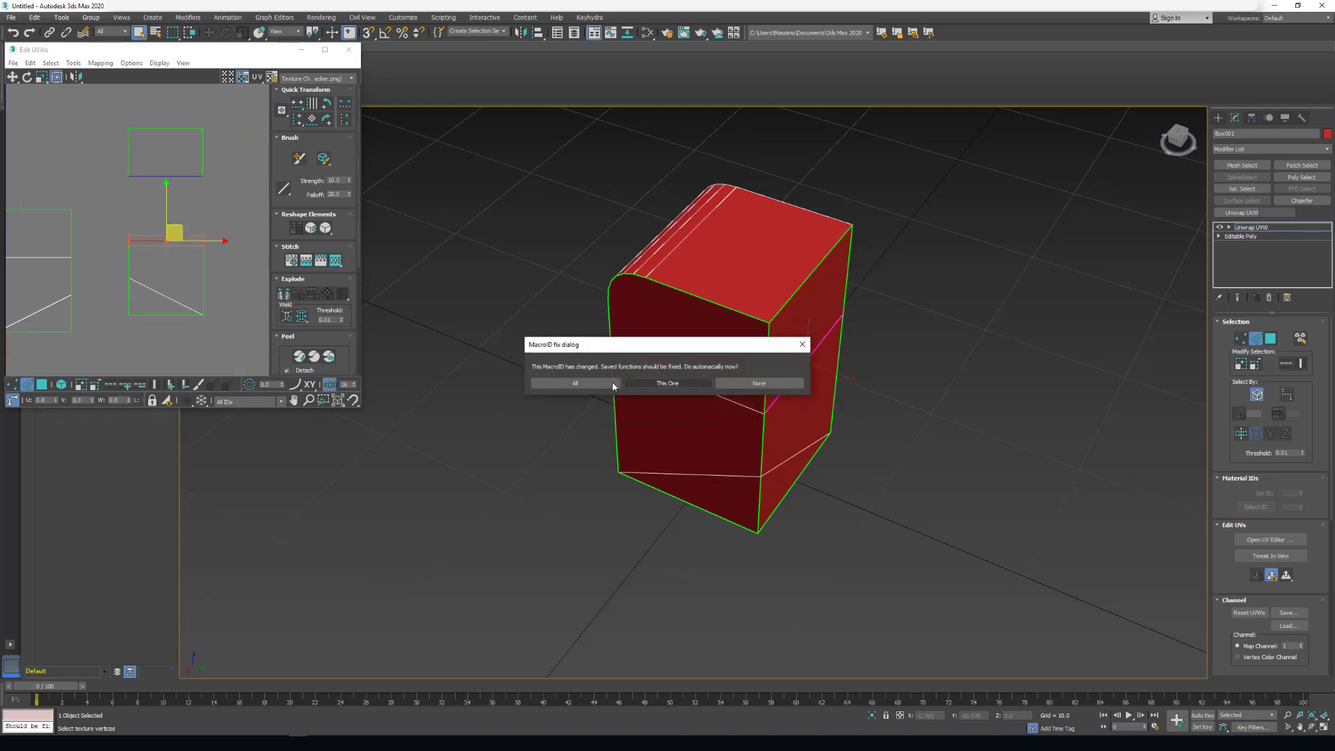
click(569, 387)
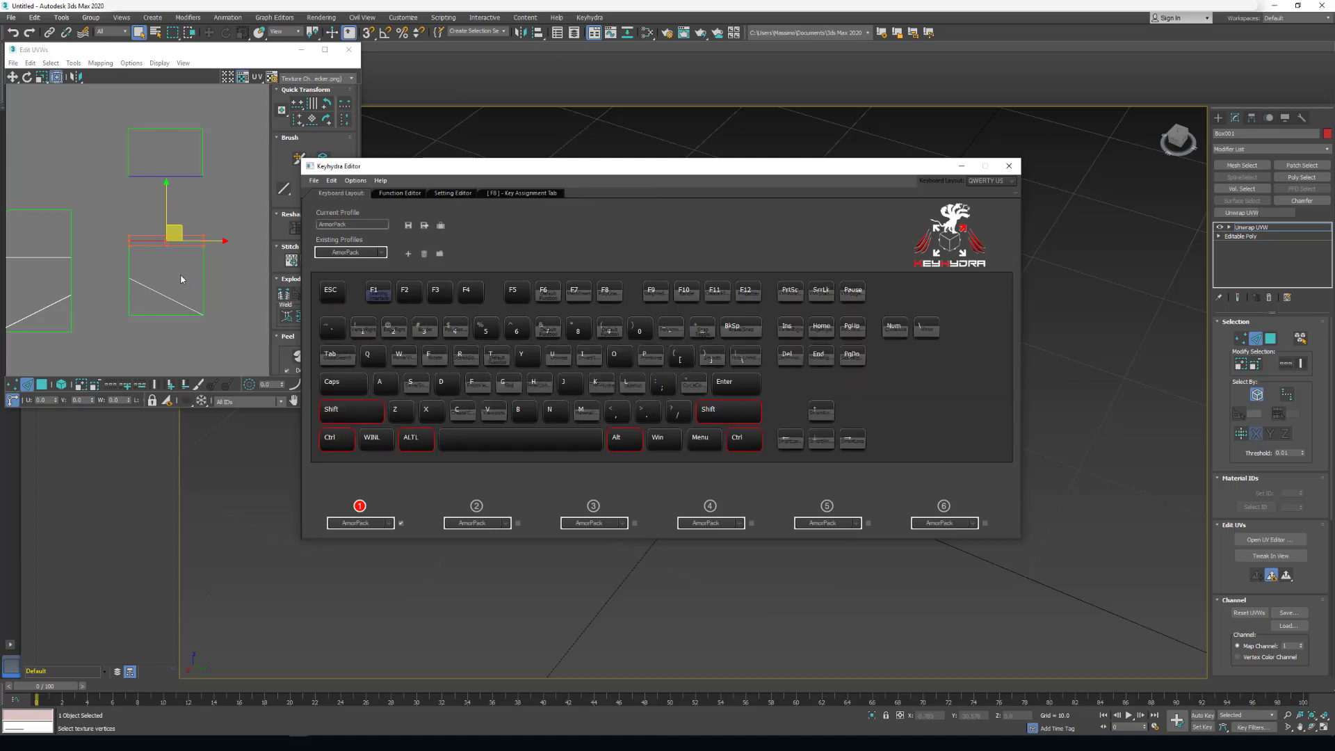
Step: Try the shortcut on the selected UV edge again and dismiss the macro ID fix
mouse_move(179, 276)
middle_down()
mouse_move(164, 286)
mouse_move(181, 281)
middle_up()
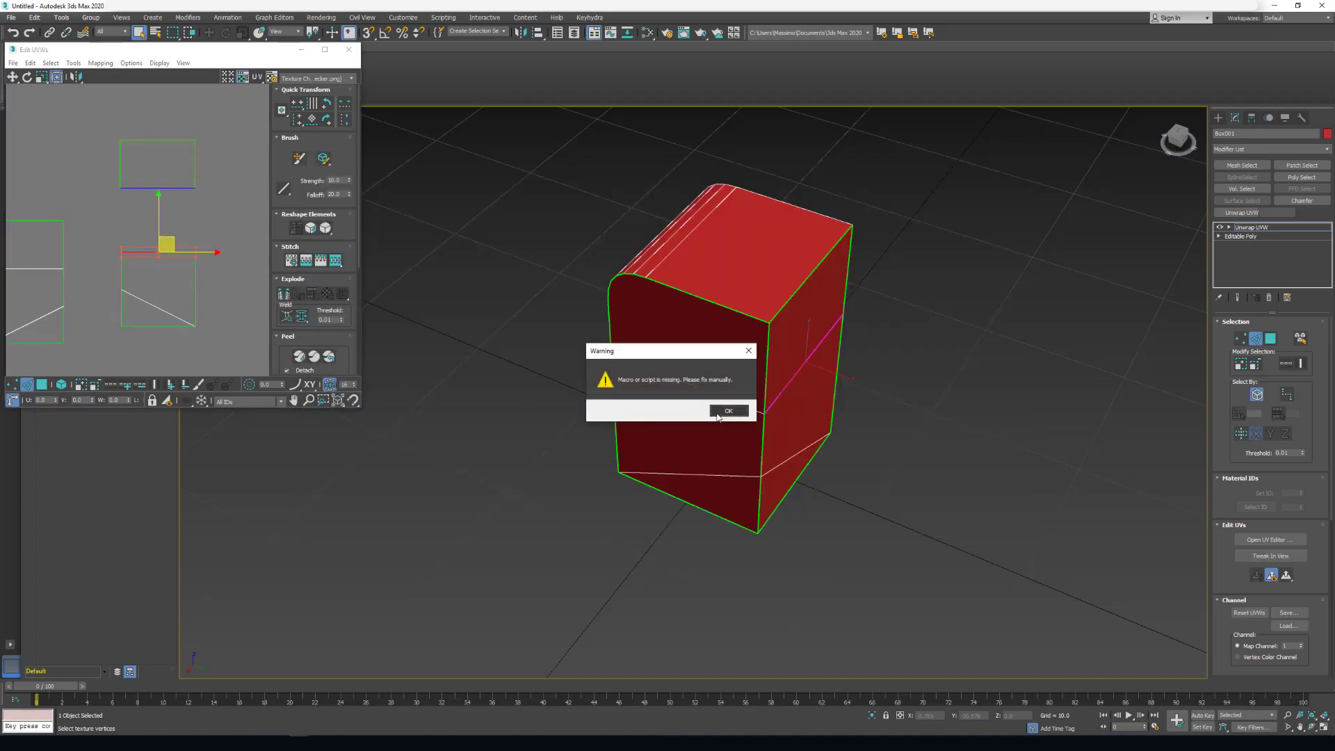
click(728, 411)
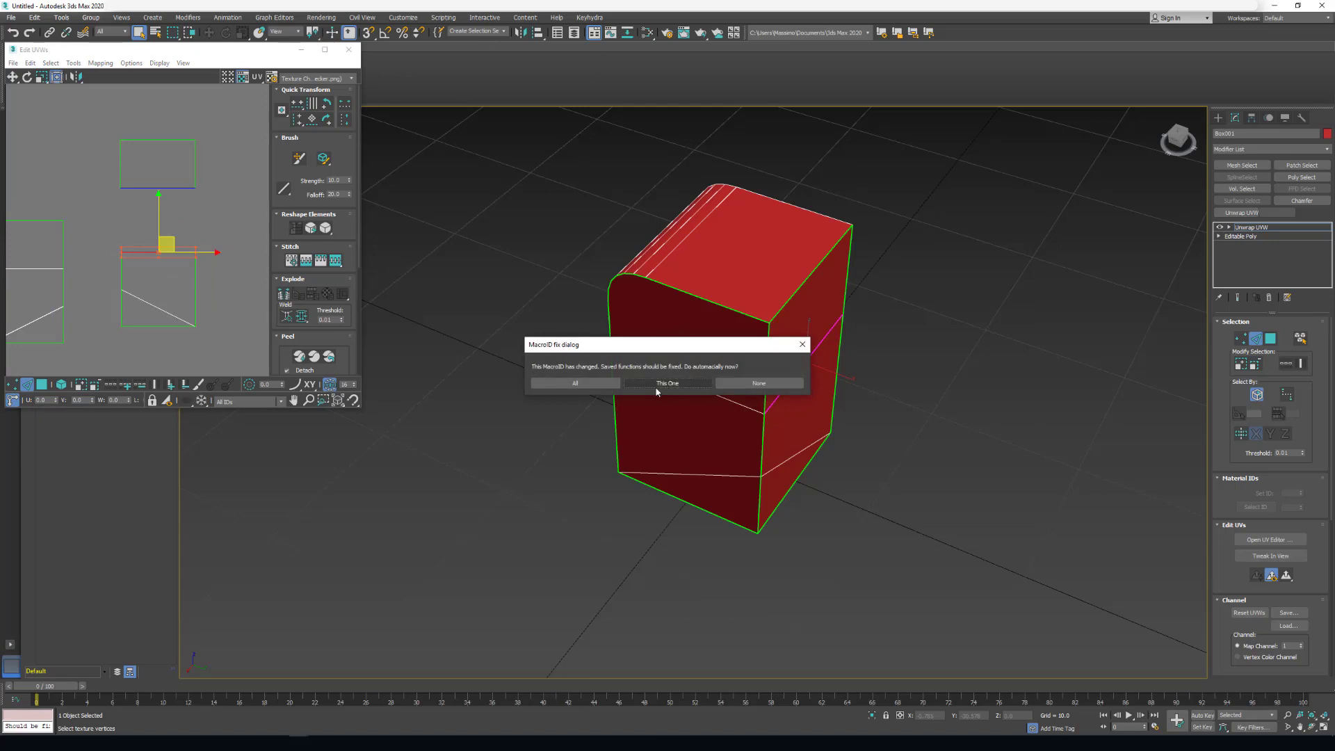
click(802, 344)
click(716, 415)
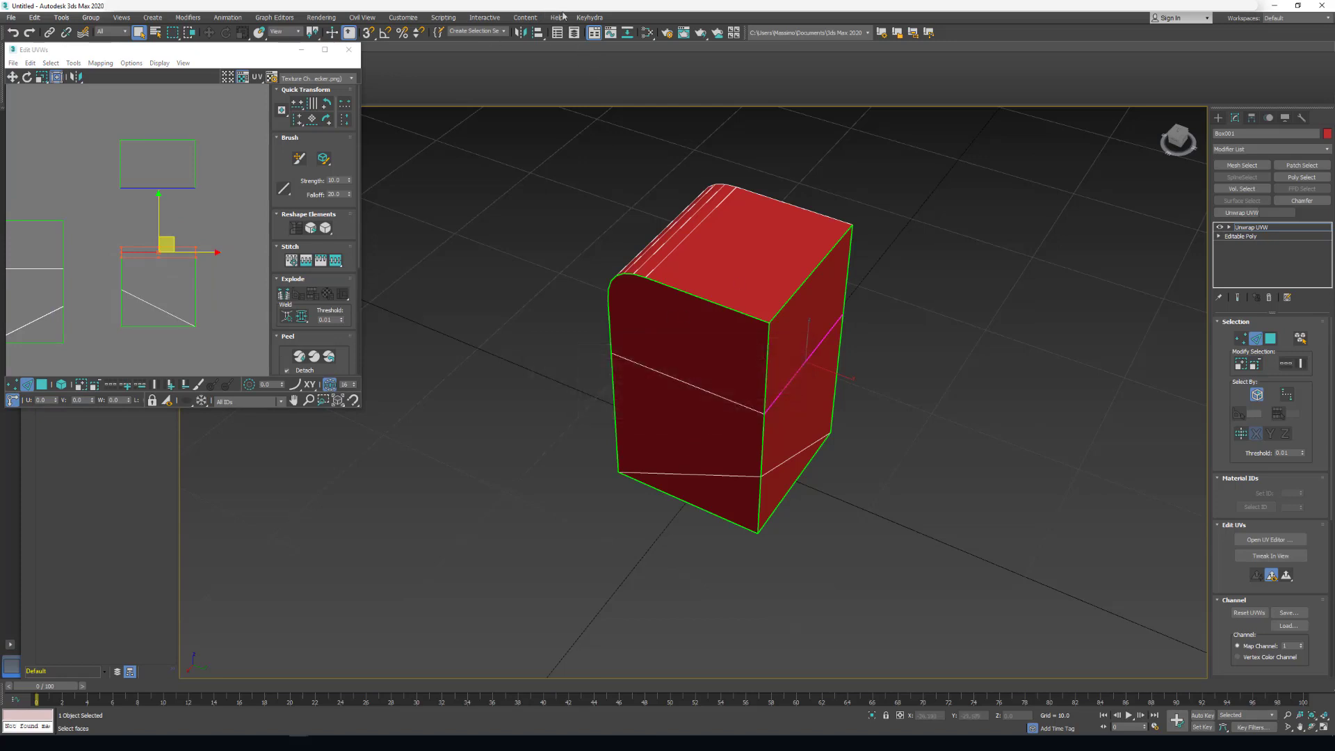
Step: Open the Keyhydra Editor and start editing the function assigned to the K key
click(590, 17)
click(597, 40)
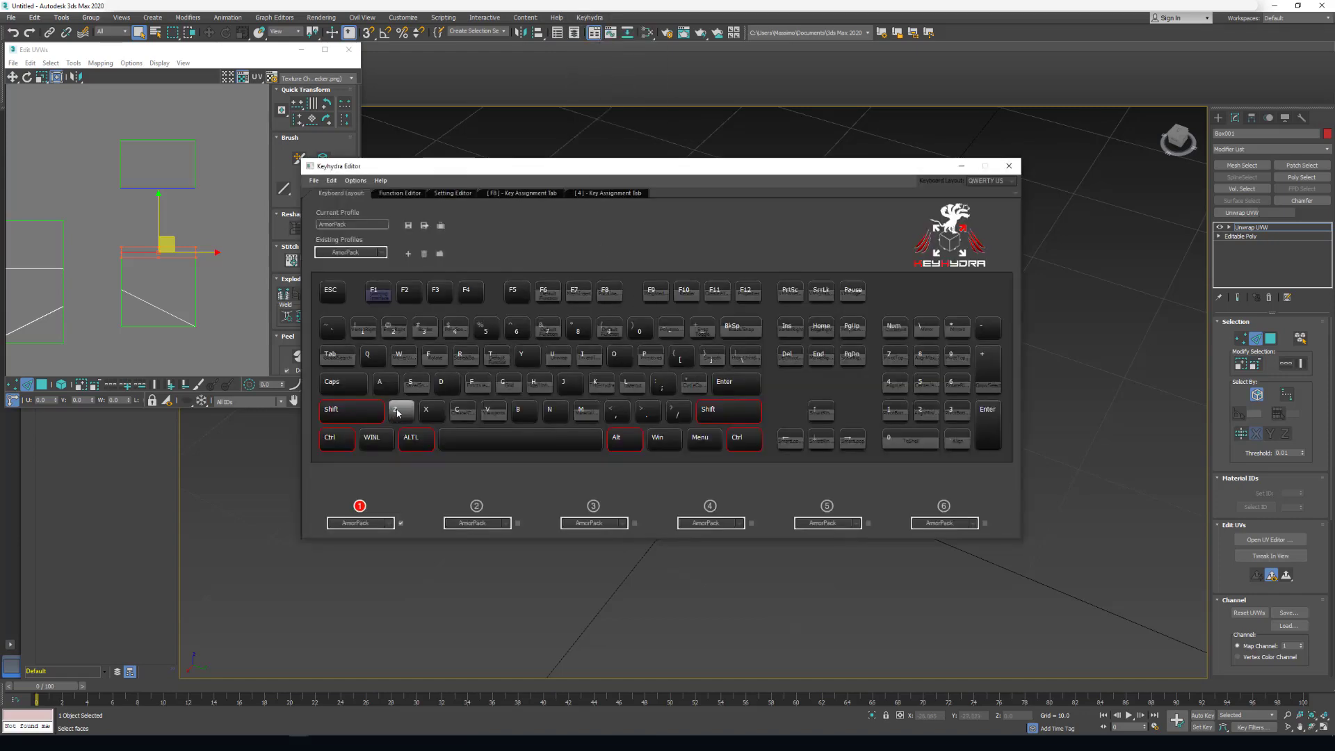
right_click(602, 389)
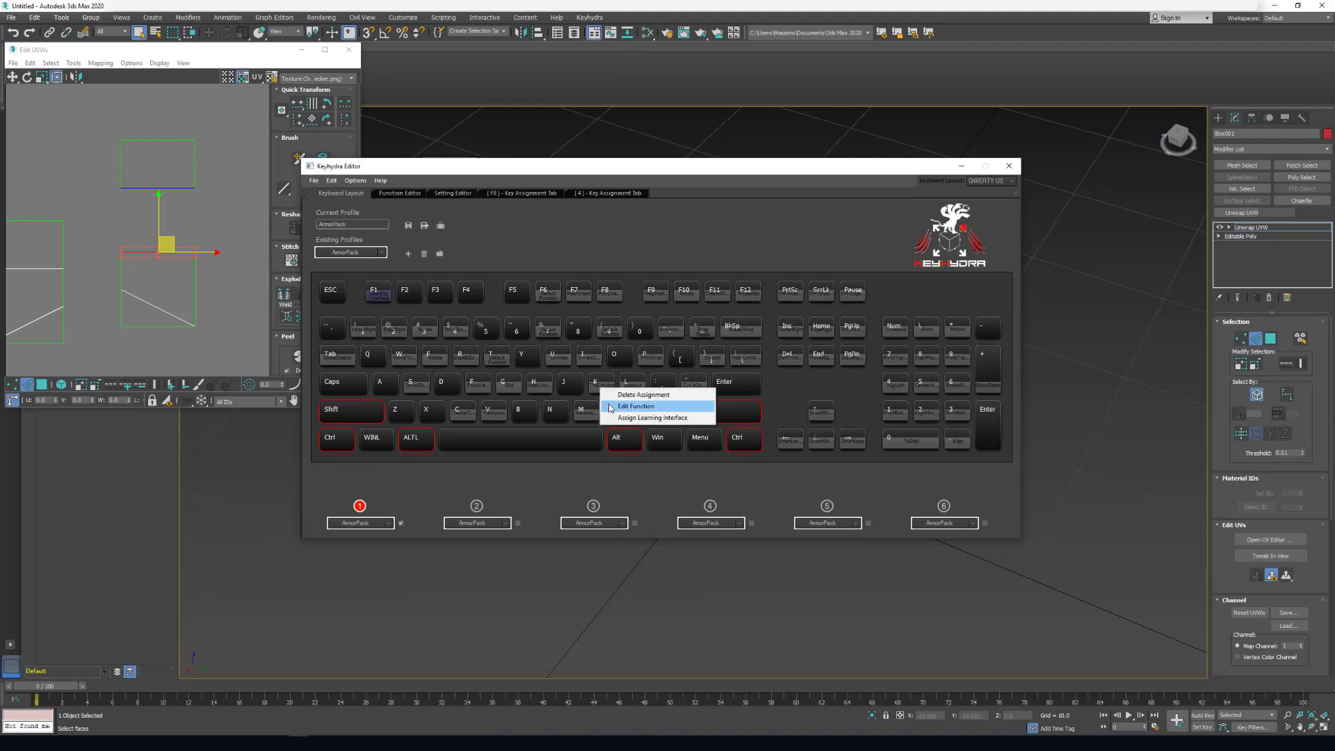
click(610, 407)
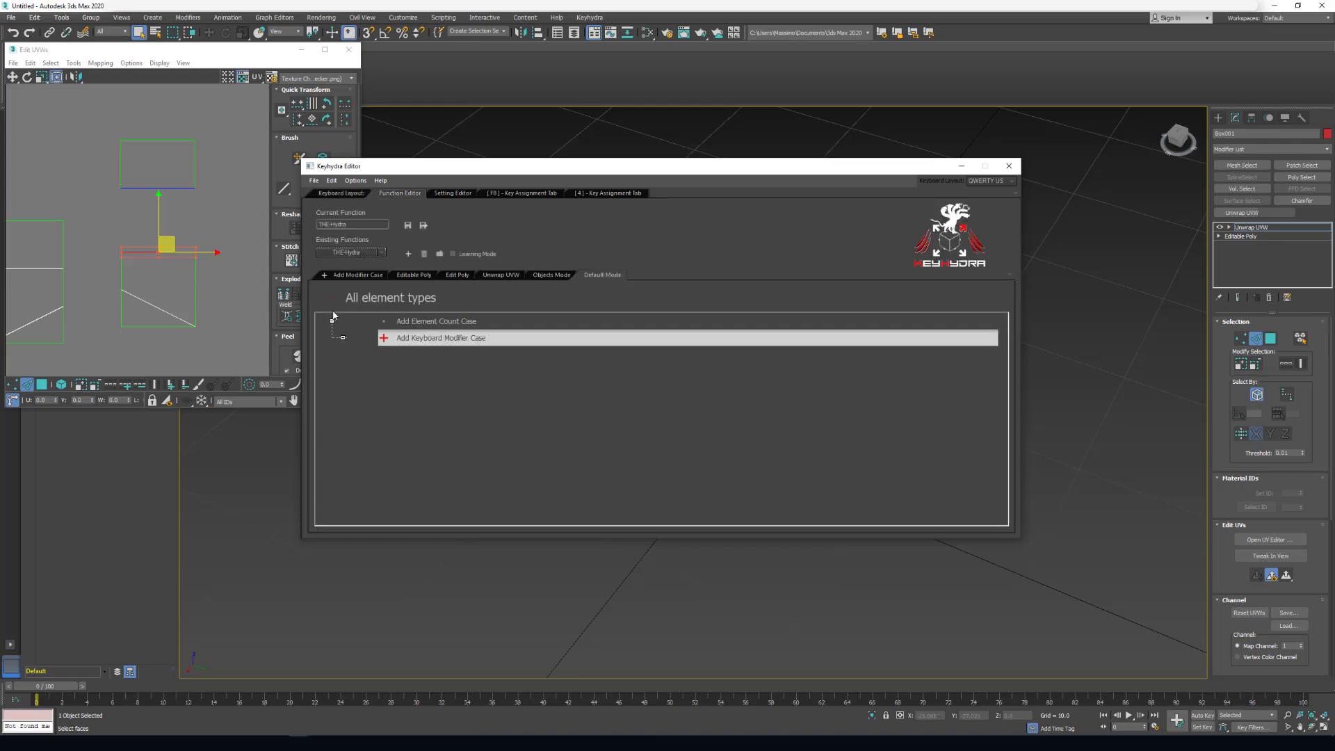
Step: Show the function's tap assignments for Unwrap UVW Edge Mode and check the group choices for Single Tap
click(495, 276)
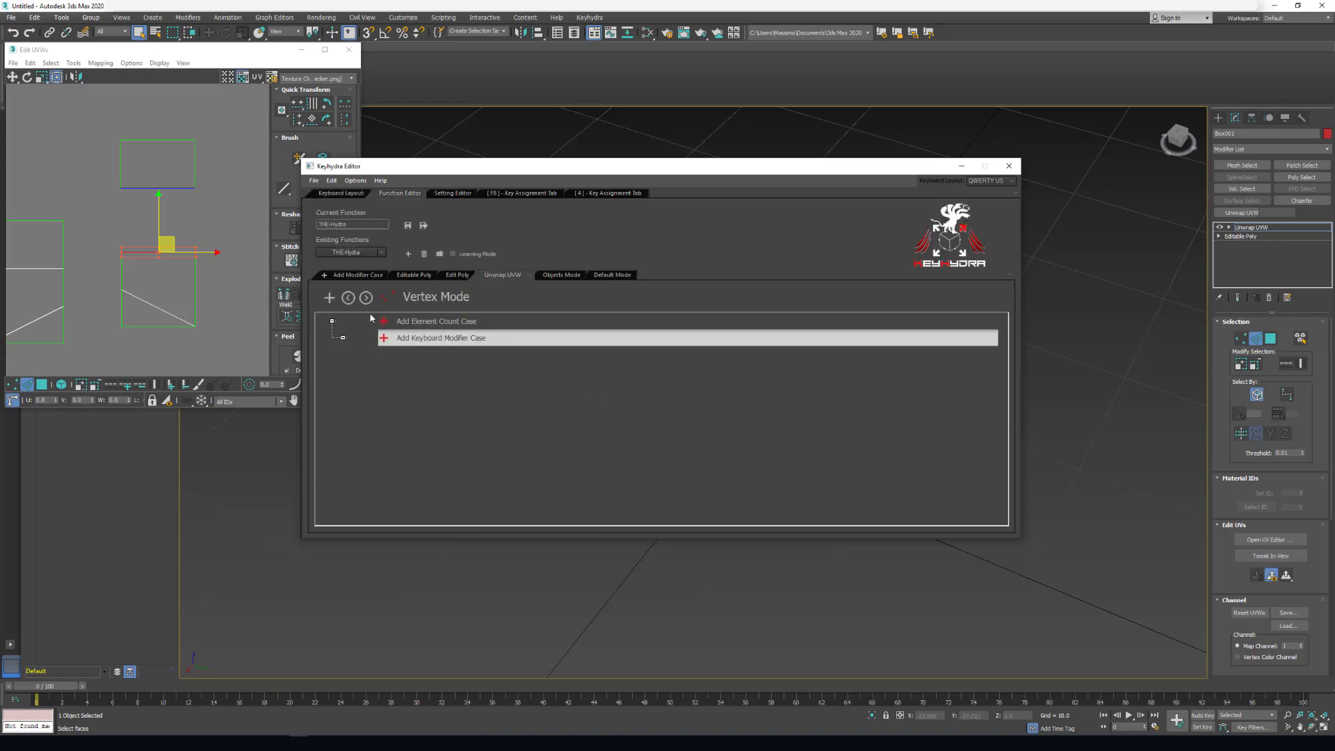
click(366, 297)
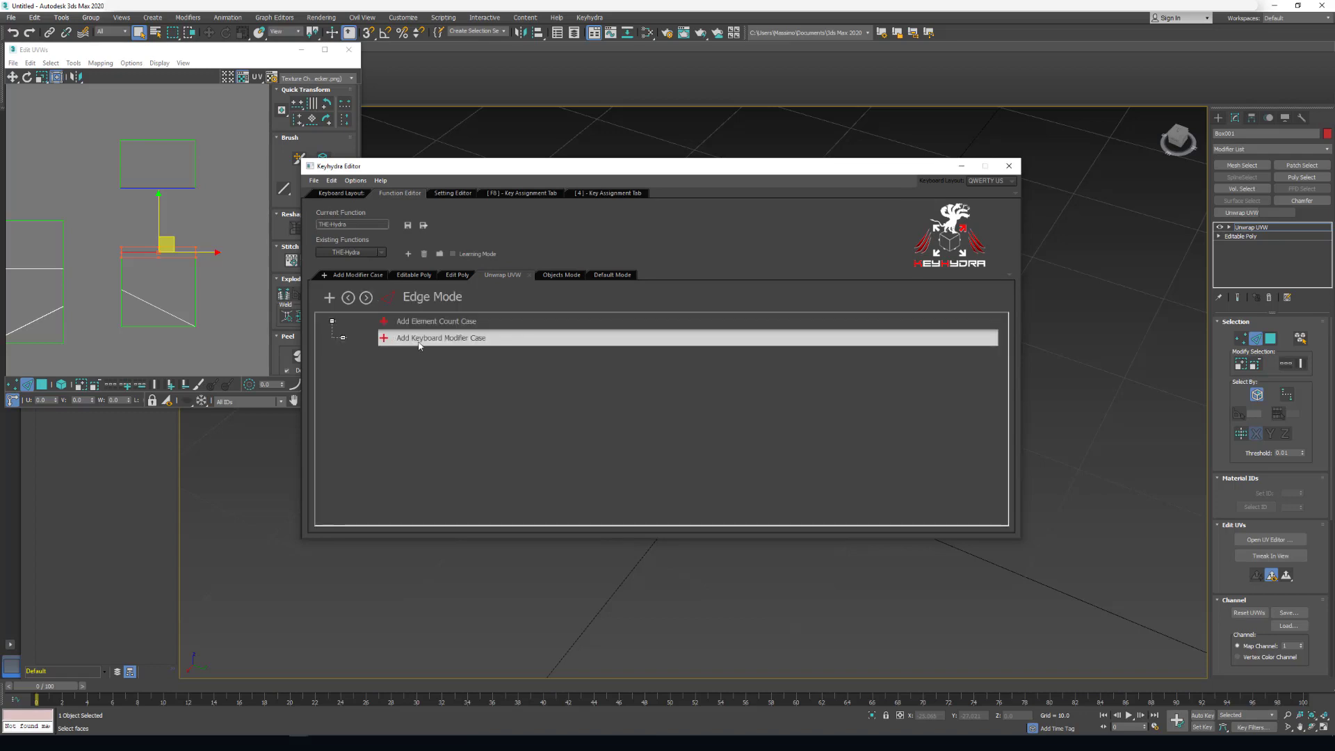
click(420, 338)
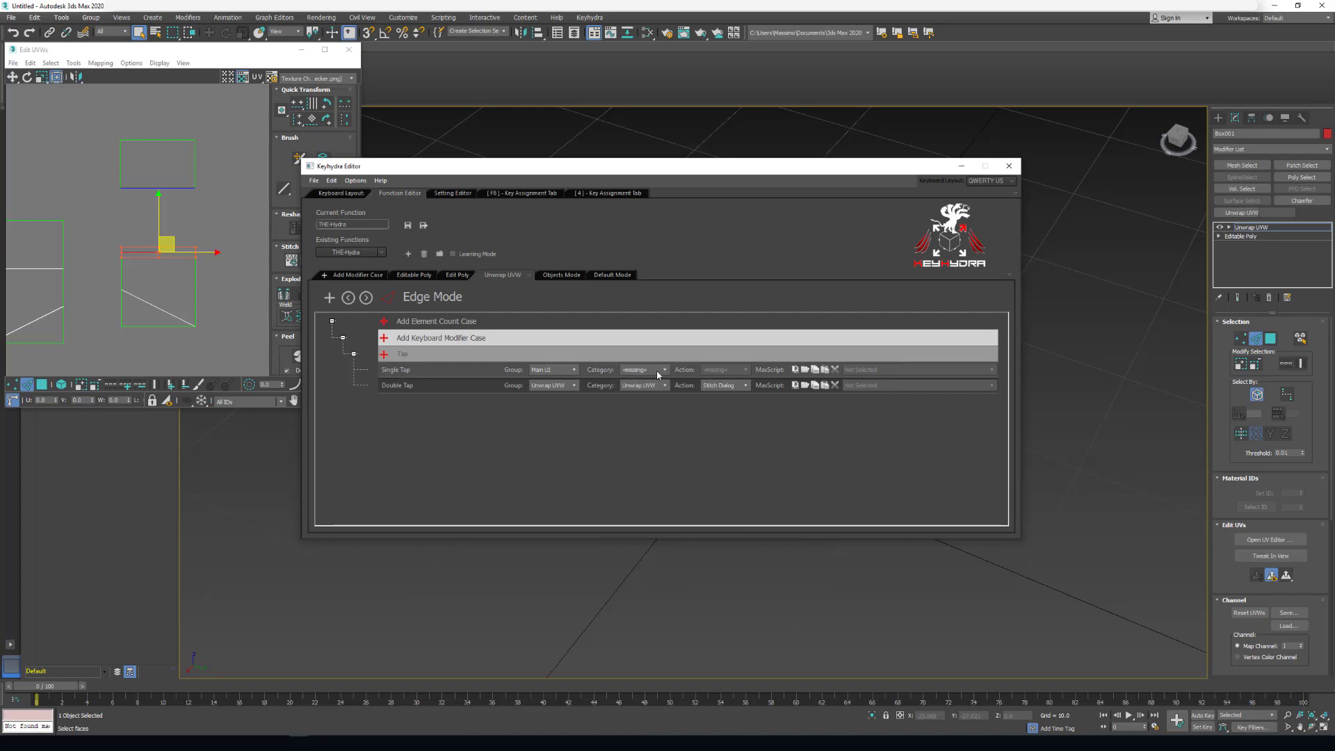
click(547, 370)
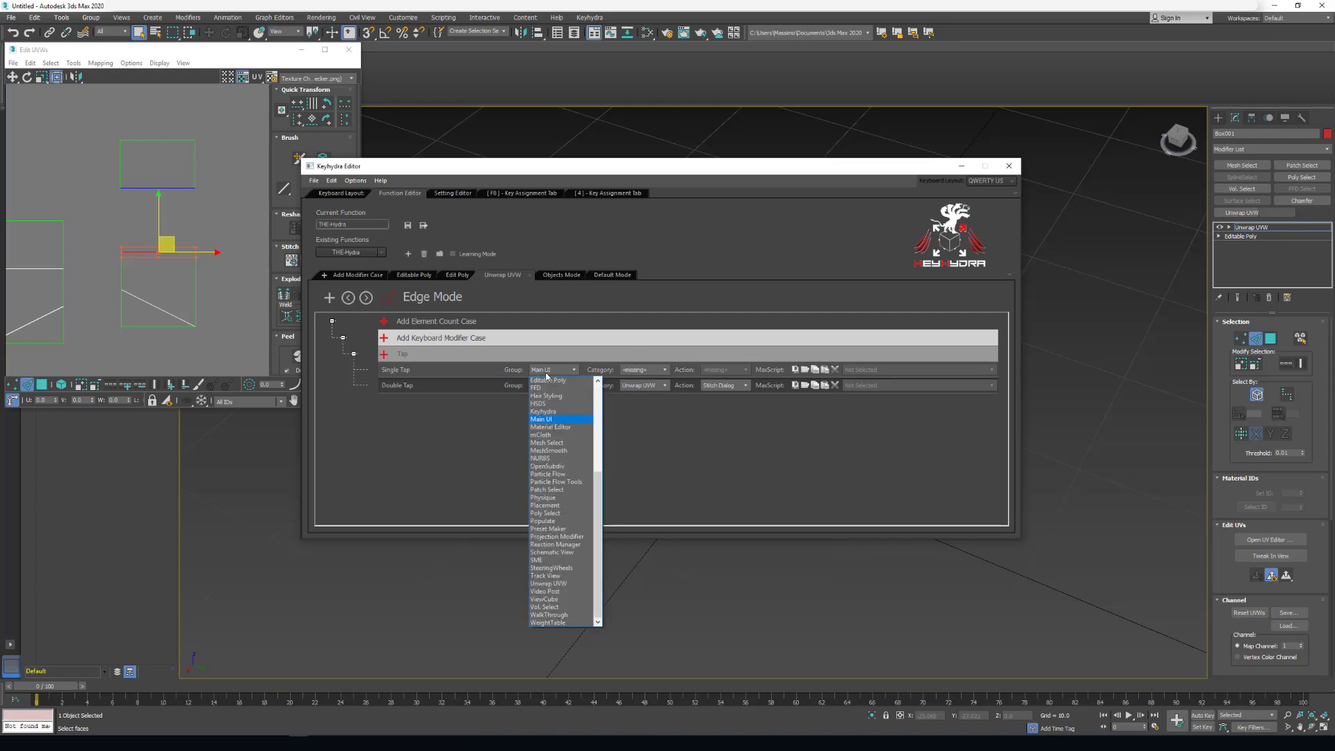
click(435, 386)
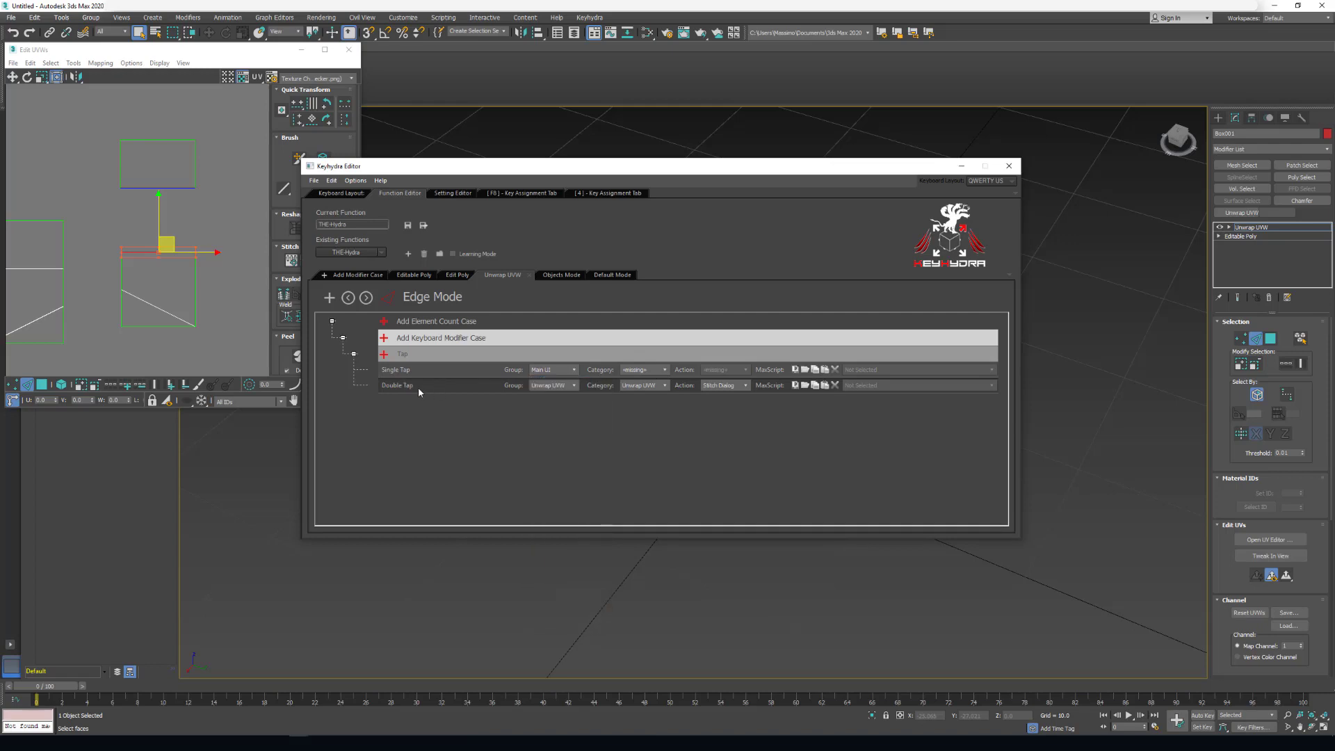
Step: Copy the Double Tap assignment with the Stitch Dialog action onto Single Tap and check the available actions
right_click(419, 387)
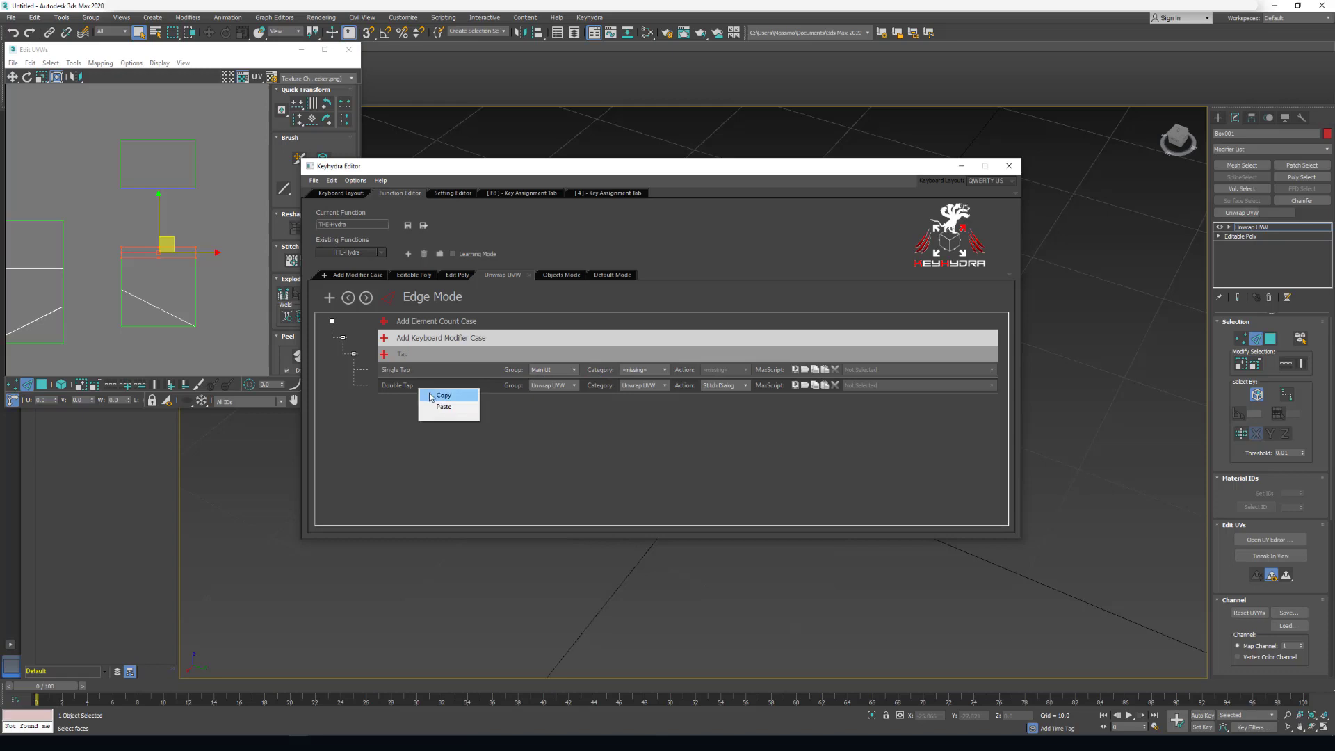
click(430, 397)
right_click(408, 373)
click(432, 391)
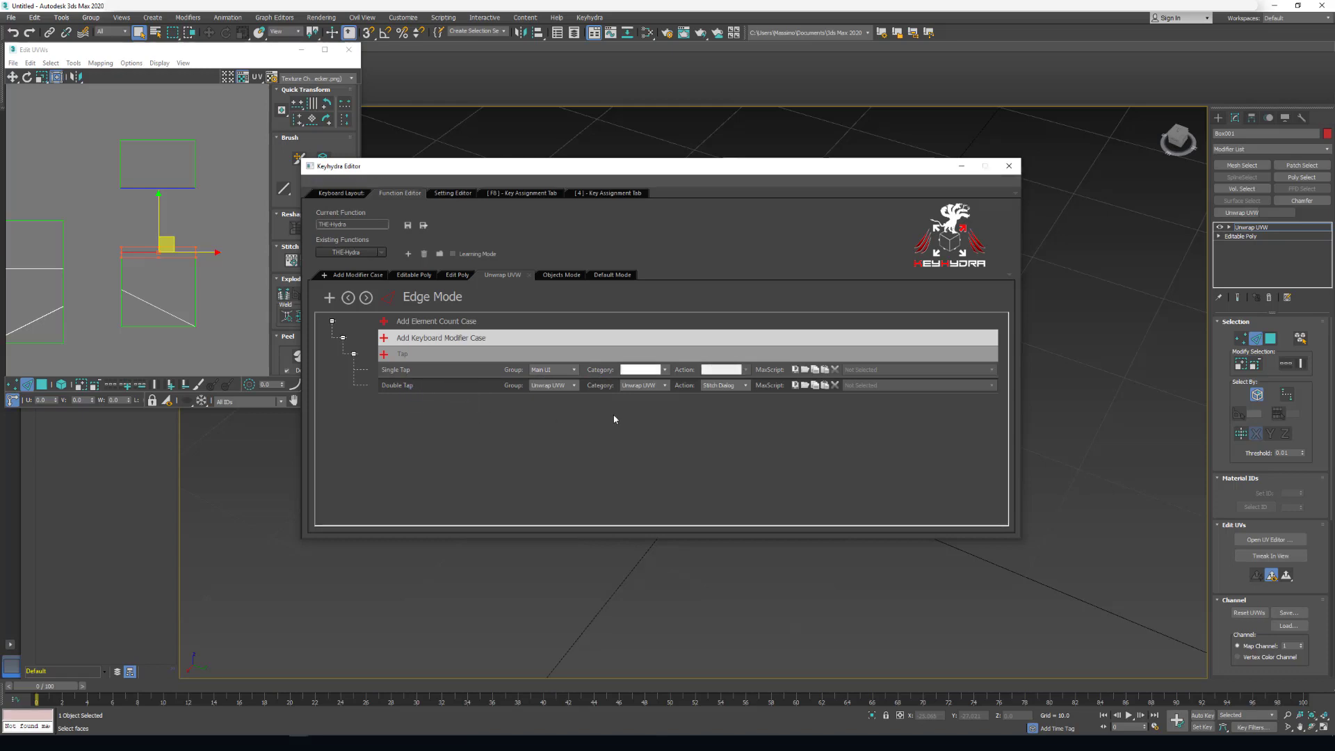
right_click(415, 390)
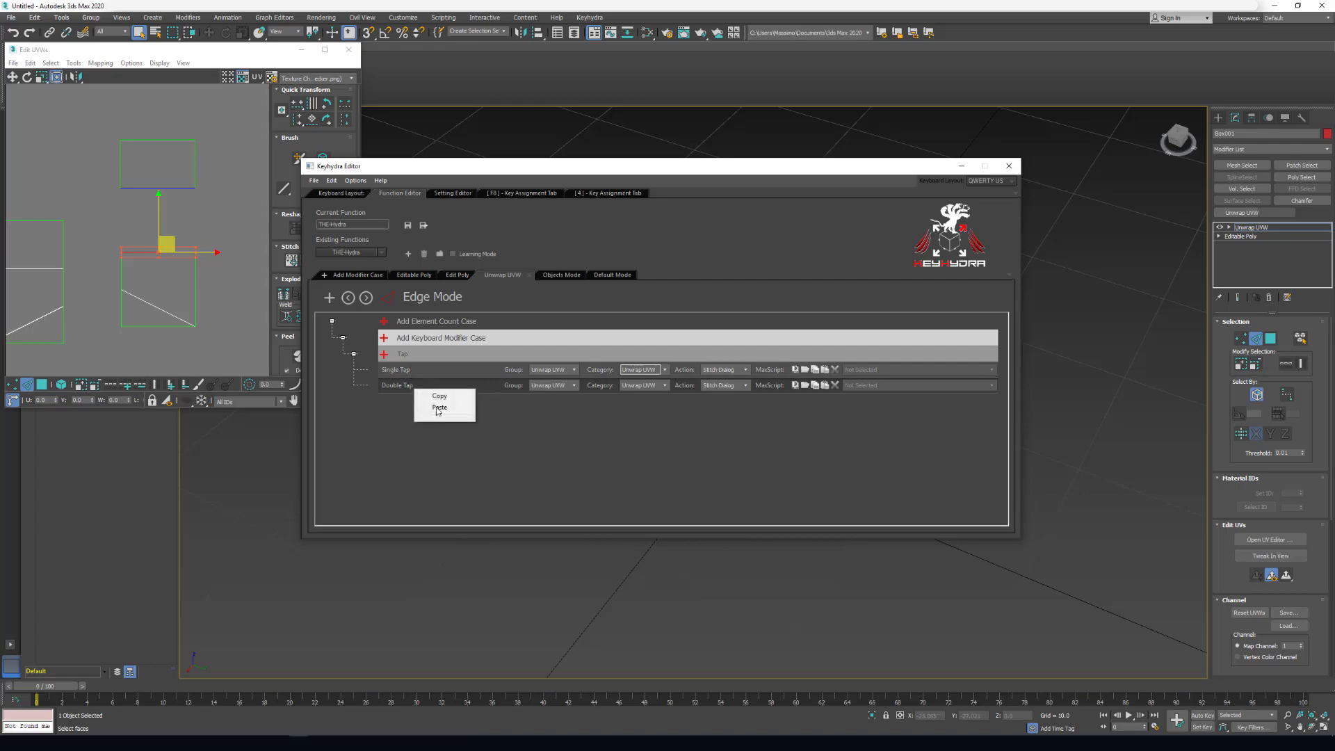
click(432, 396)
right_click(414, 372)
right_click(413, 374)
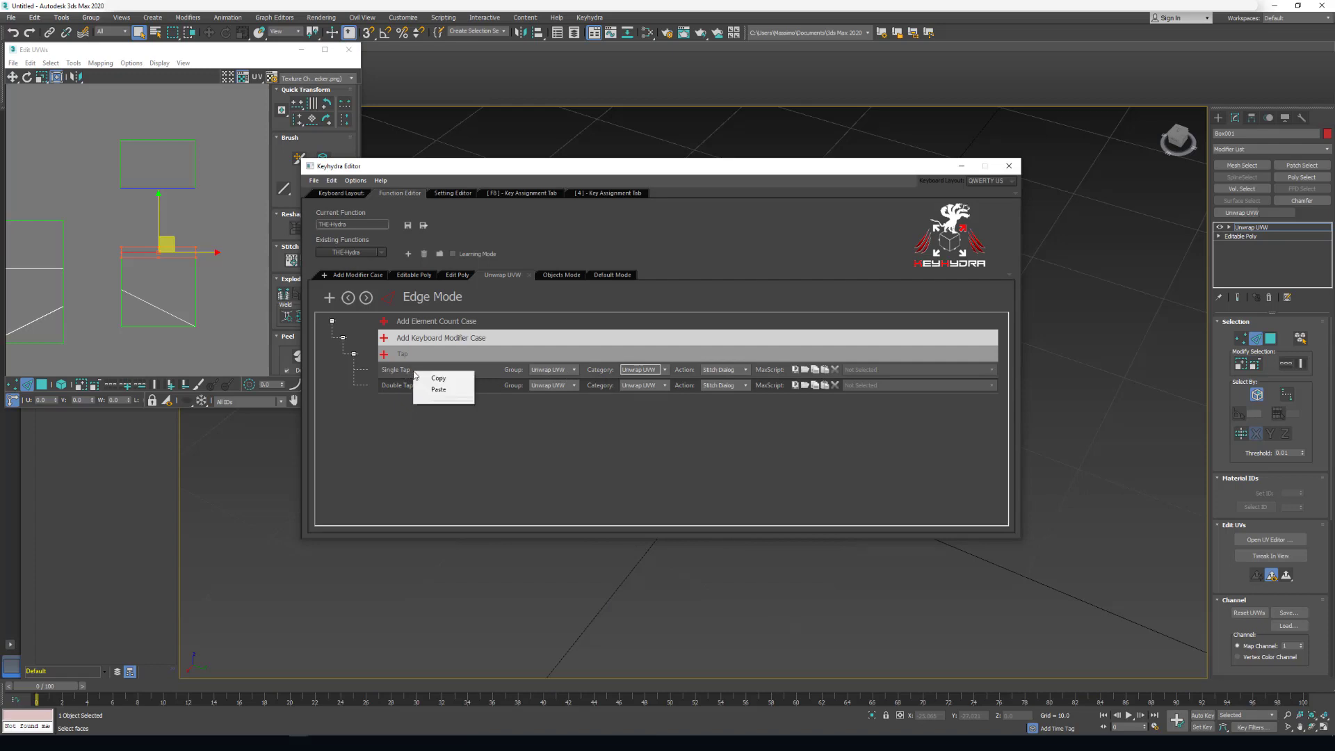
click(731, 370)
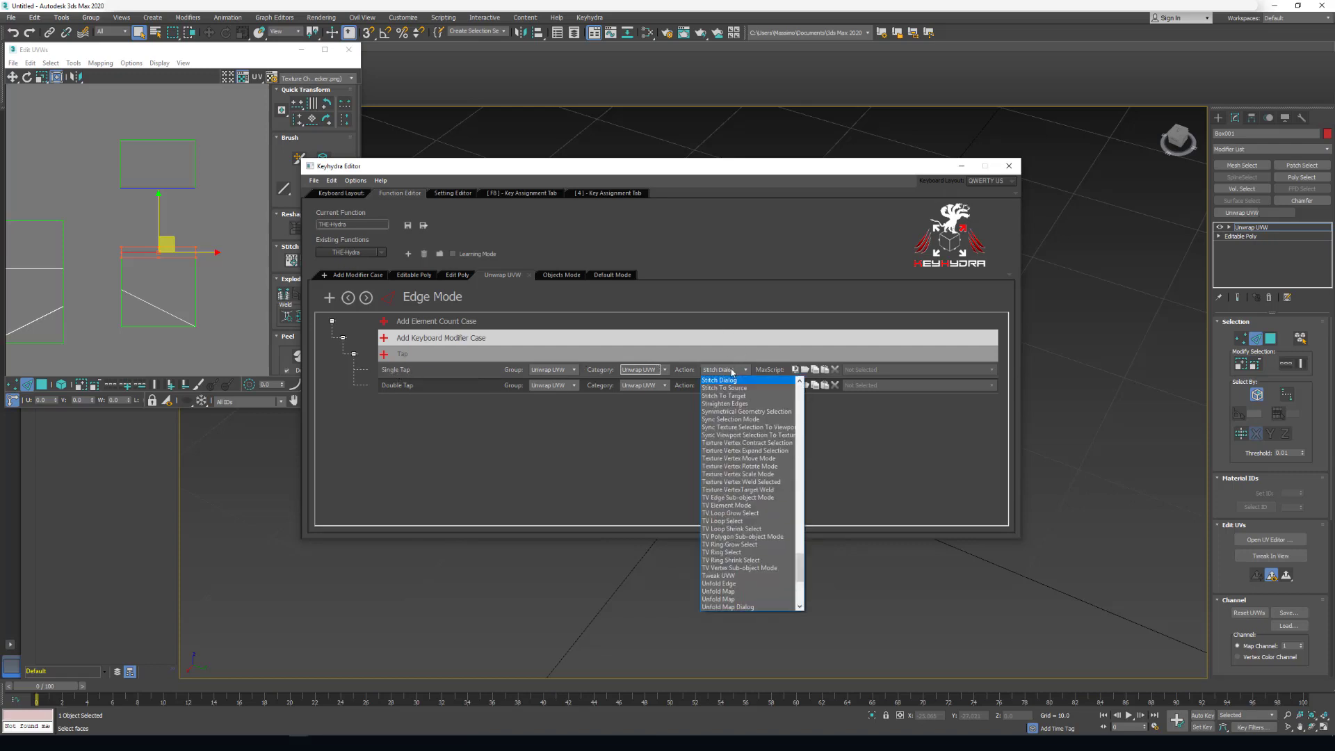
click(589, 464)
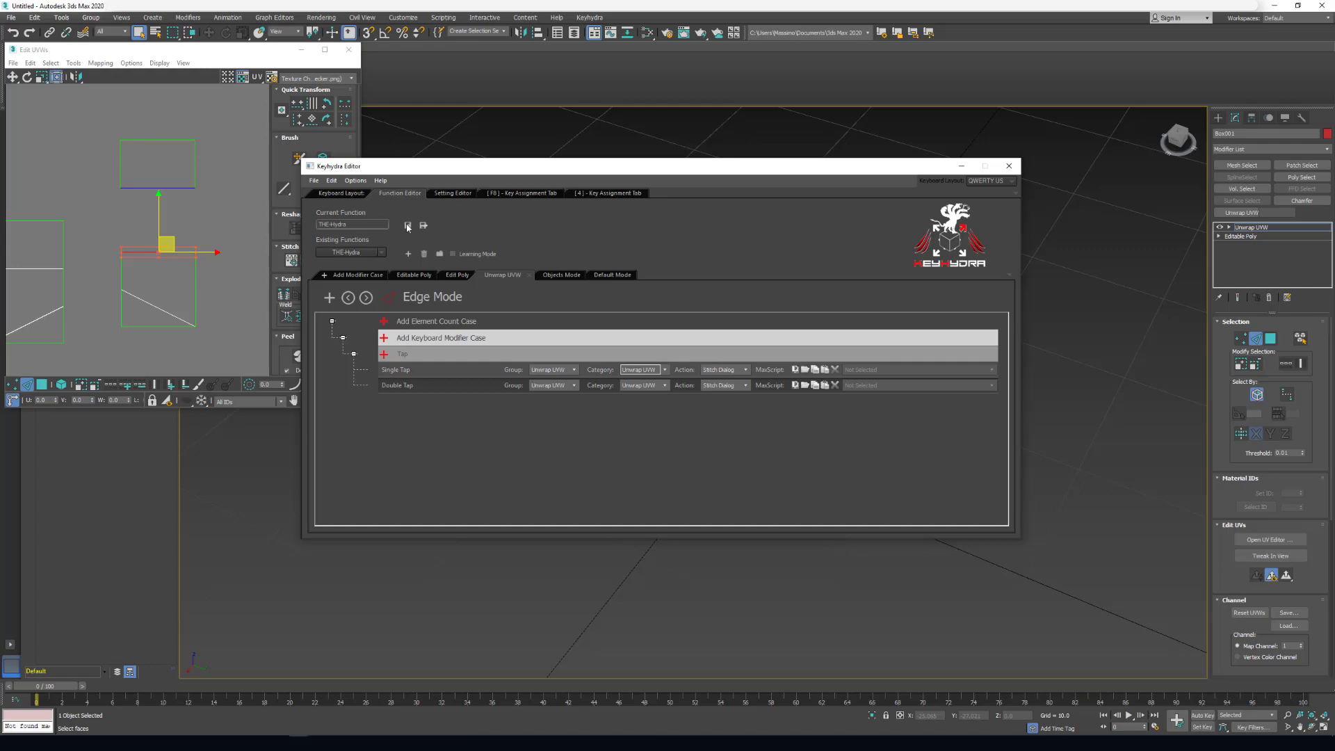
Step: Stitch the detached upper polygon back onto the lower UV piece with Align Clusters and Scale Clusters enabled
middle_drag(122, 294, 159, 257)
key(k)
key(s)
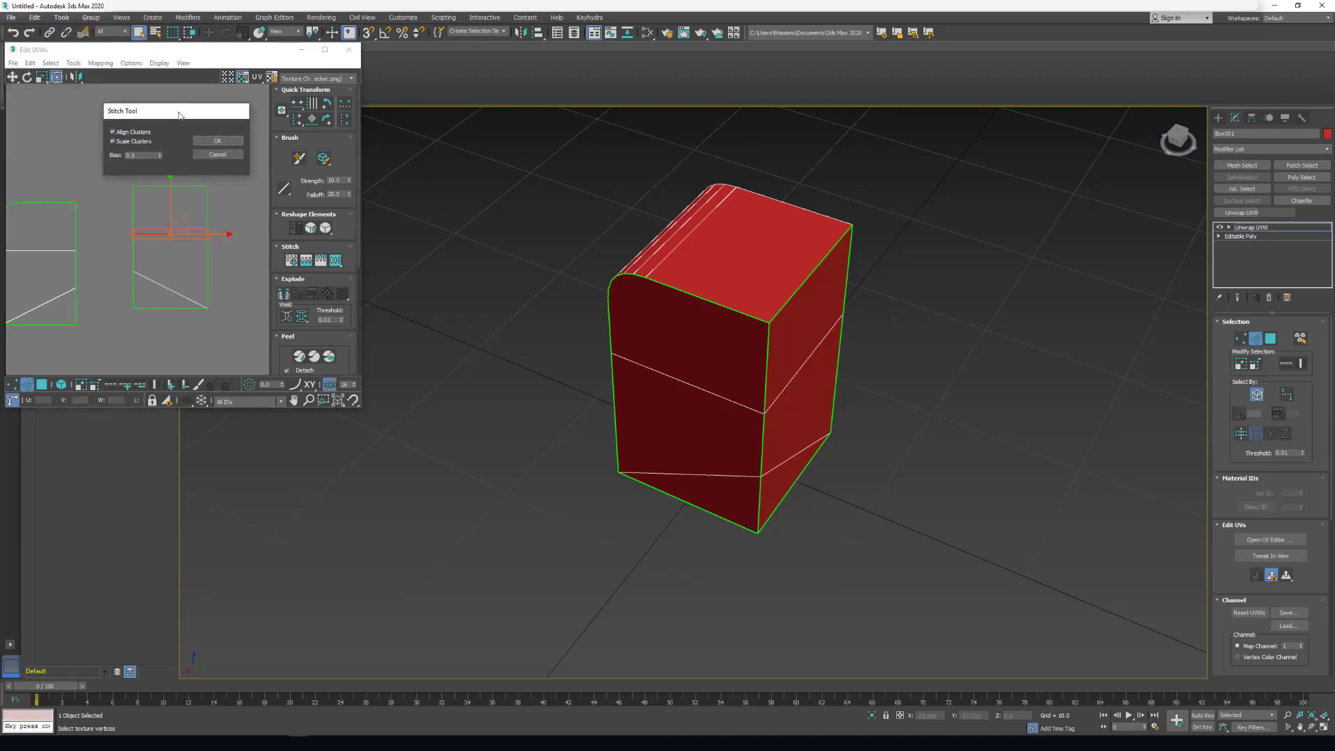
click(202, 137)
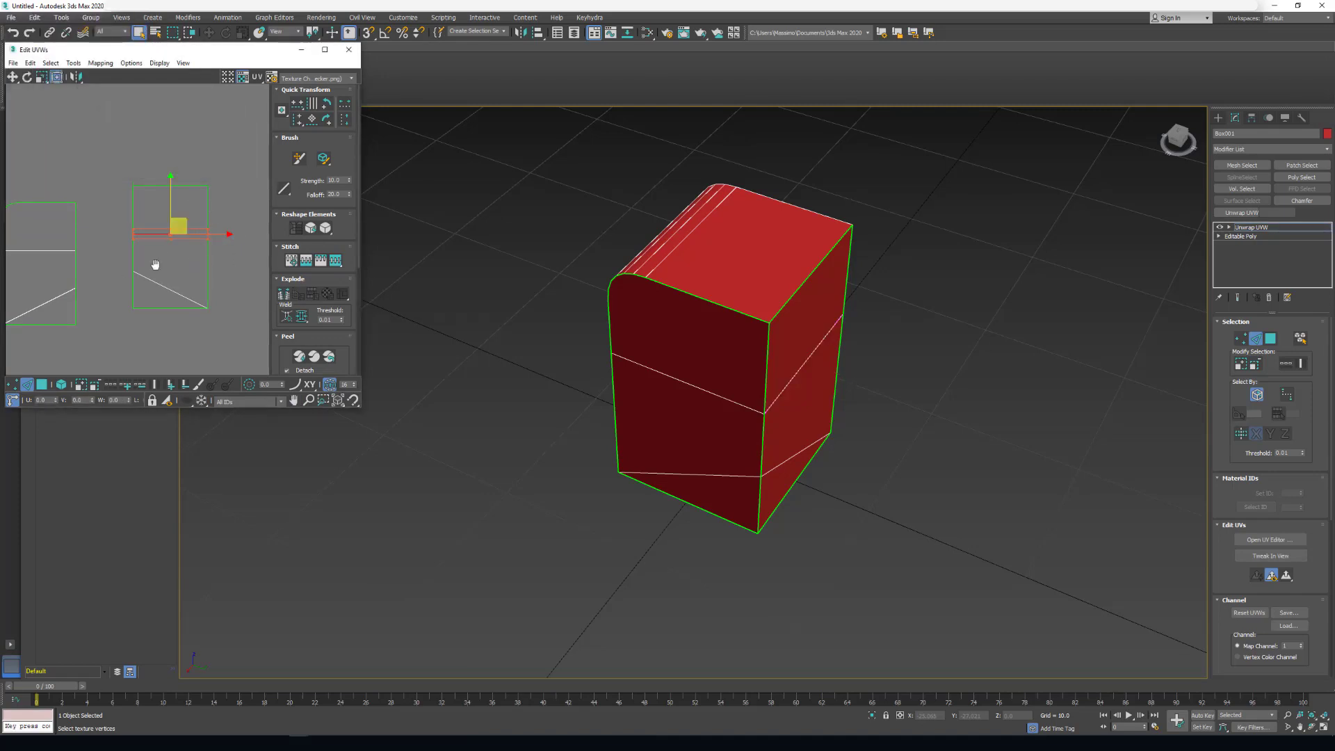
middle_drag(155, 262, 150, 244)
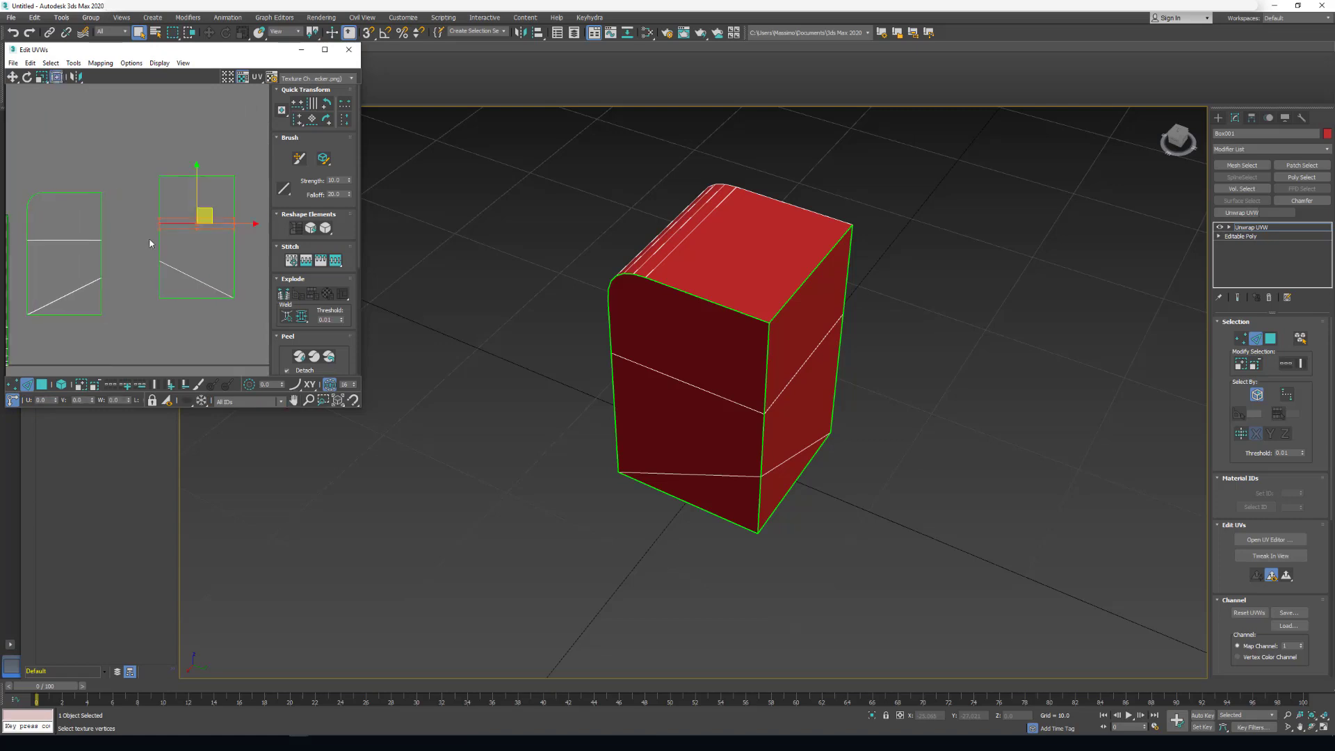
Step: Select the short right-hand border edge of the rounded UV piece and stitch the neighbouring piece to it with the Stitch Tool
click(102, 267)
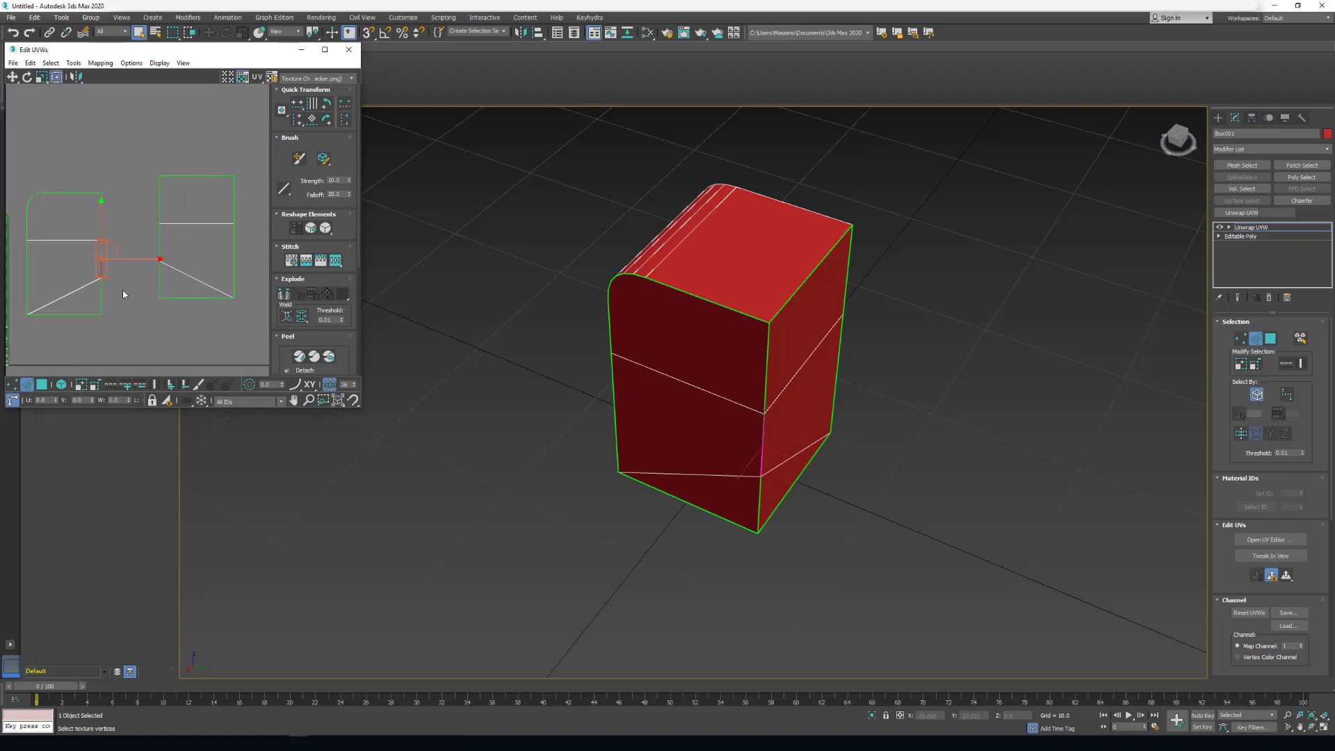
middle_drag(119, 300, 135, 279)
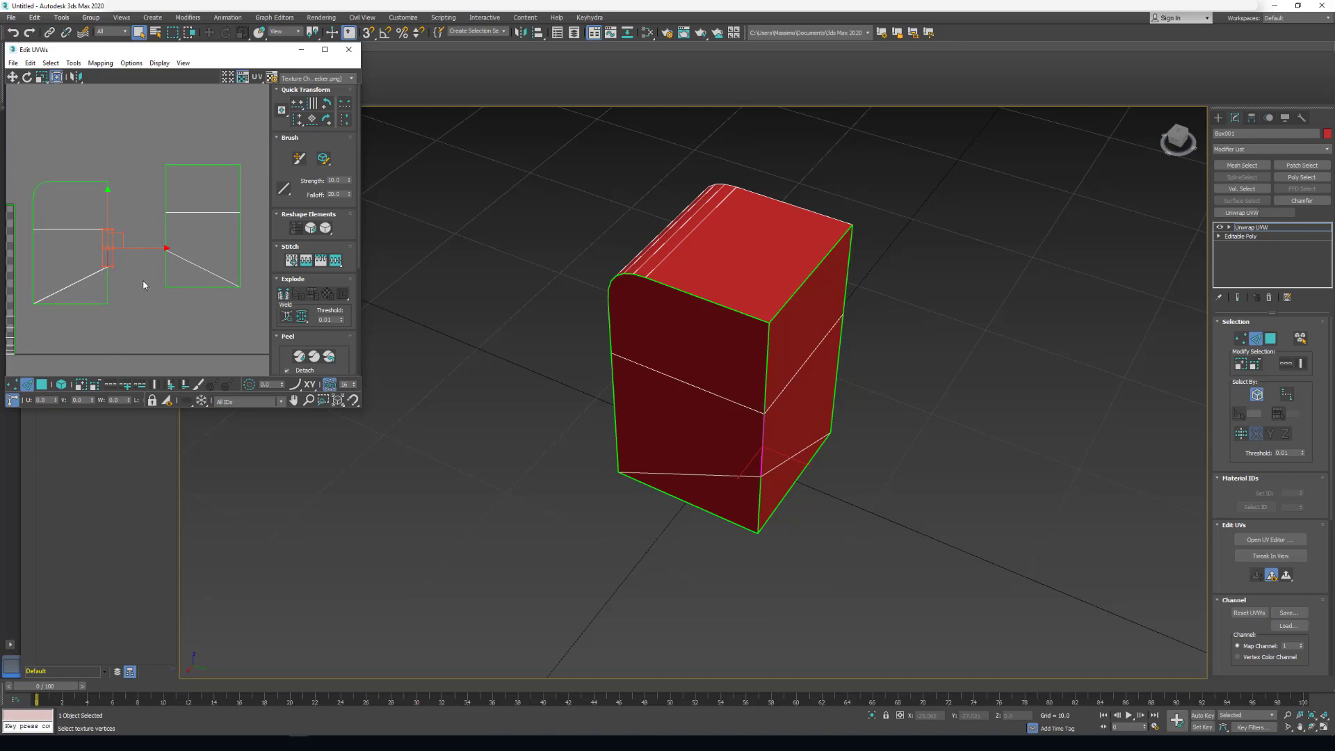
key(s)
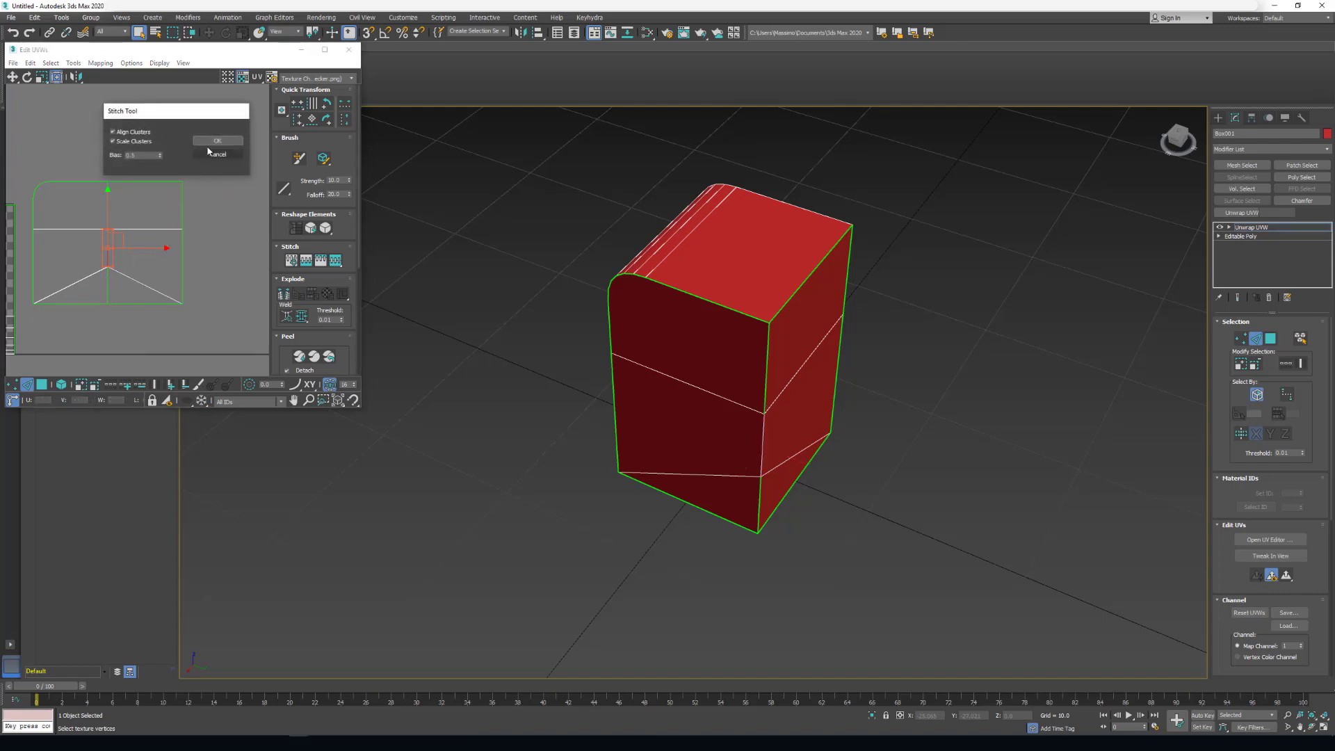
click(216, 141)
middle_drag(156, 247, 162, 221)
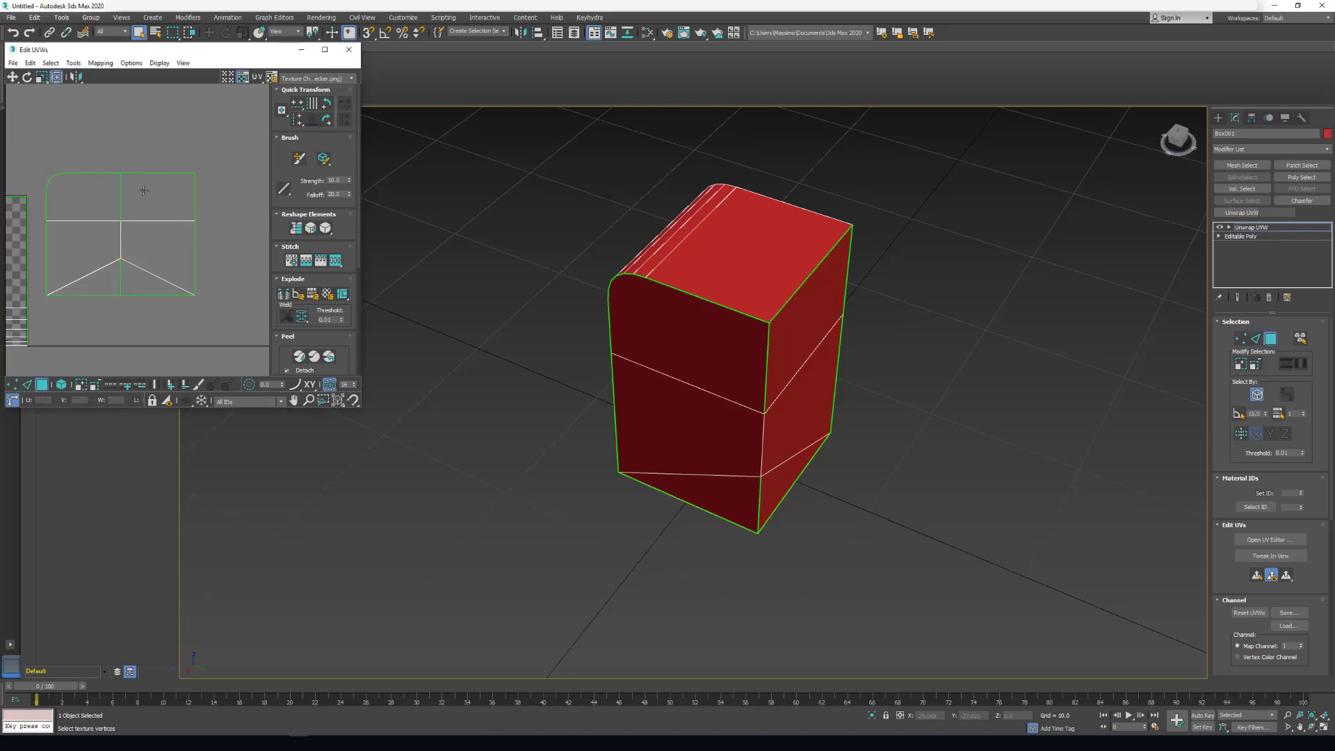
Step: Select all vertices of the stitched UV piece and try the weld shortcut on them
middle_drag(112, 278, 142, 273)
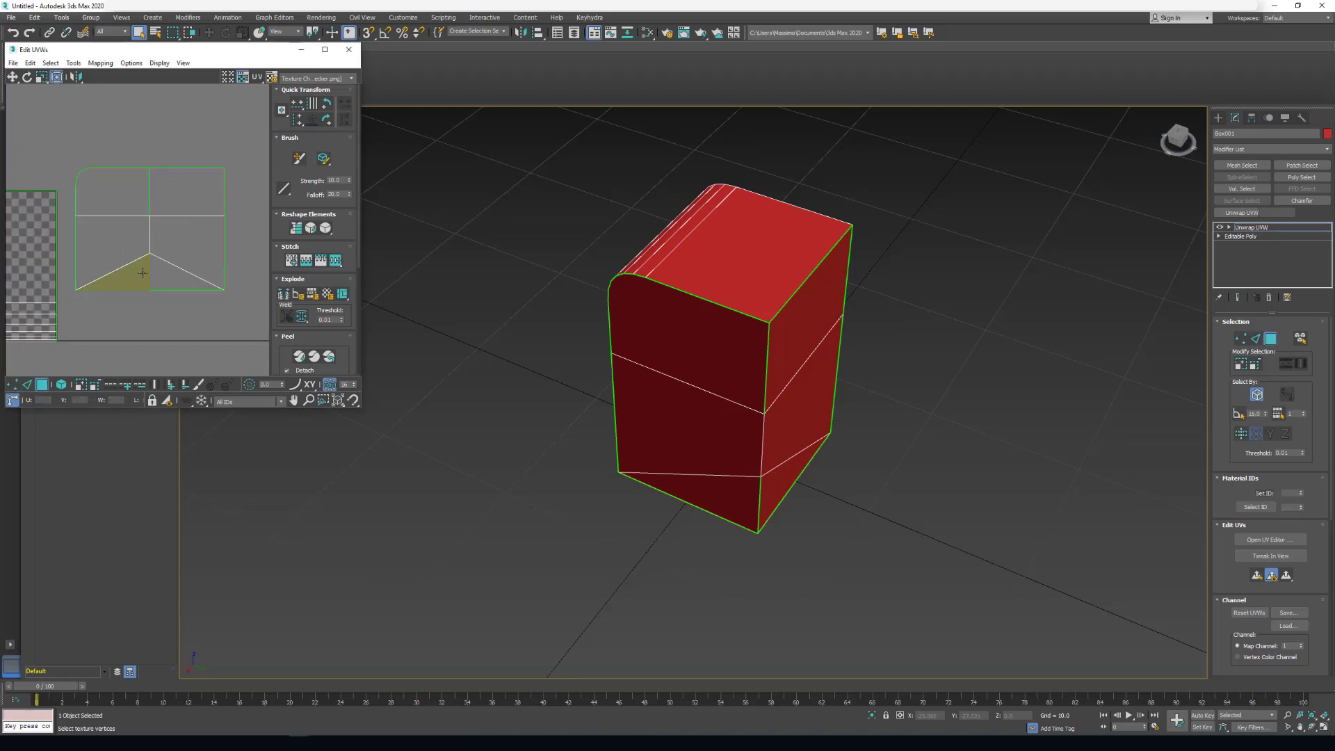
key(1)
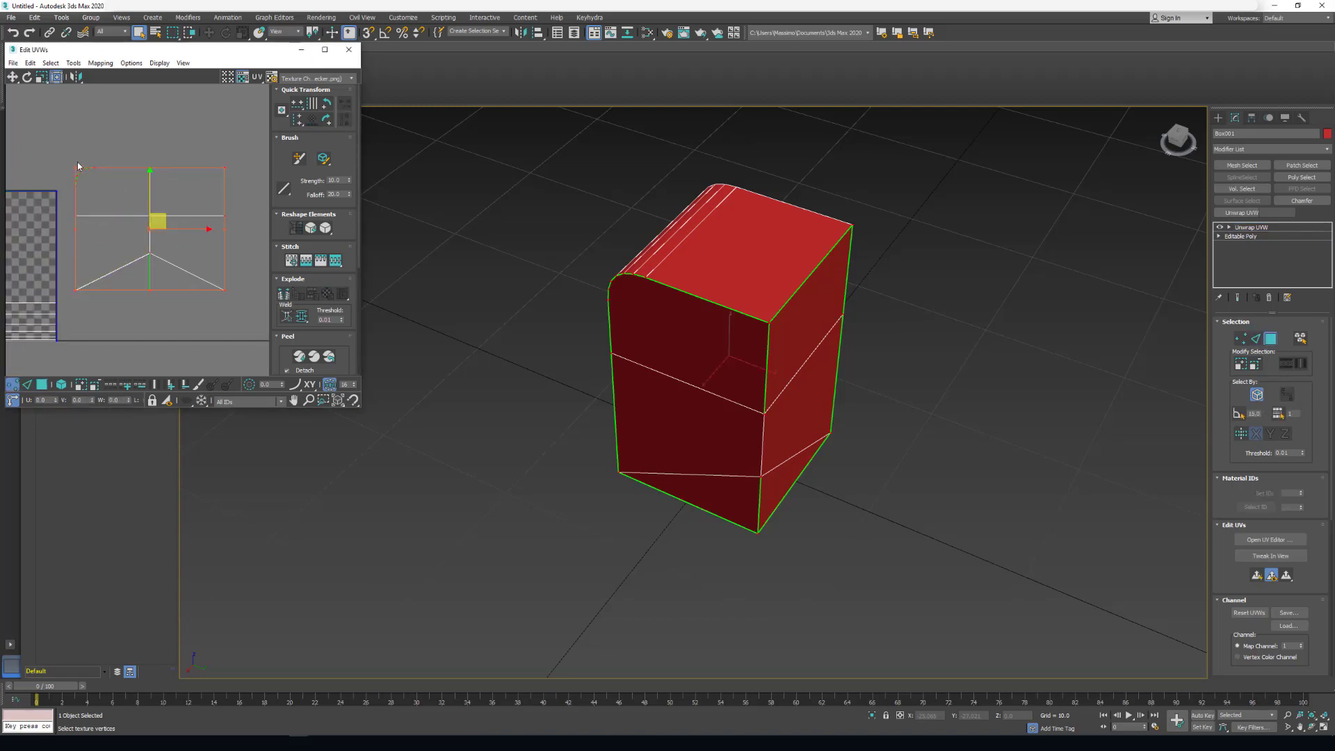
drag(64, 143, 222, 324)
middle_drag(226, 311, 178, 270)
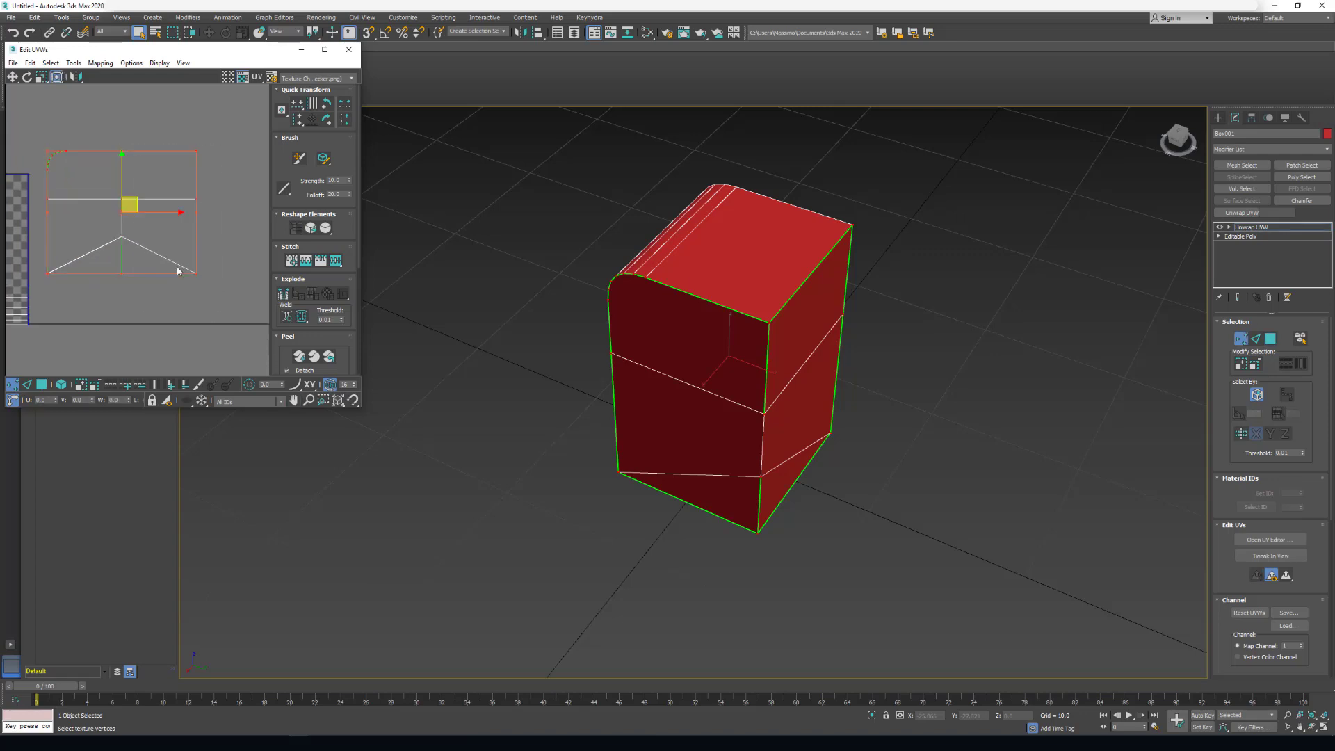
key(k)
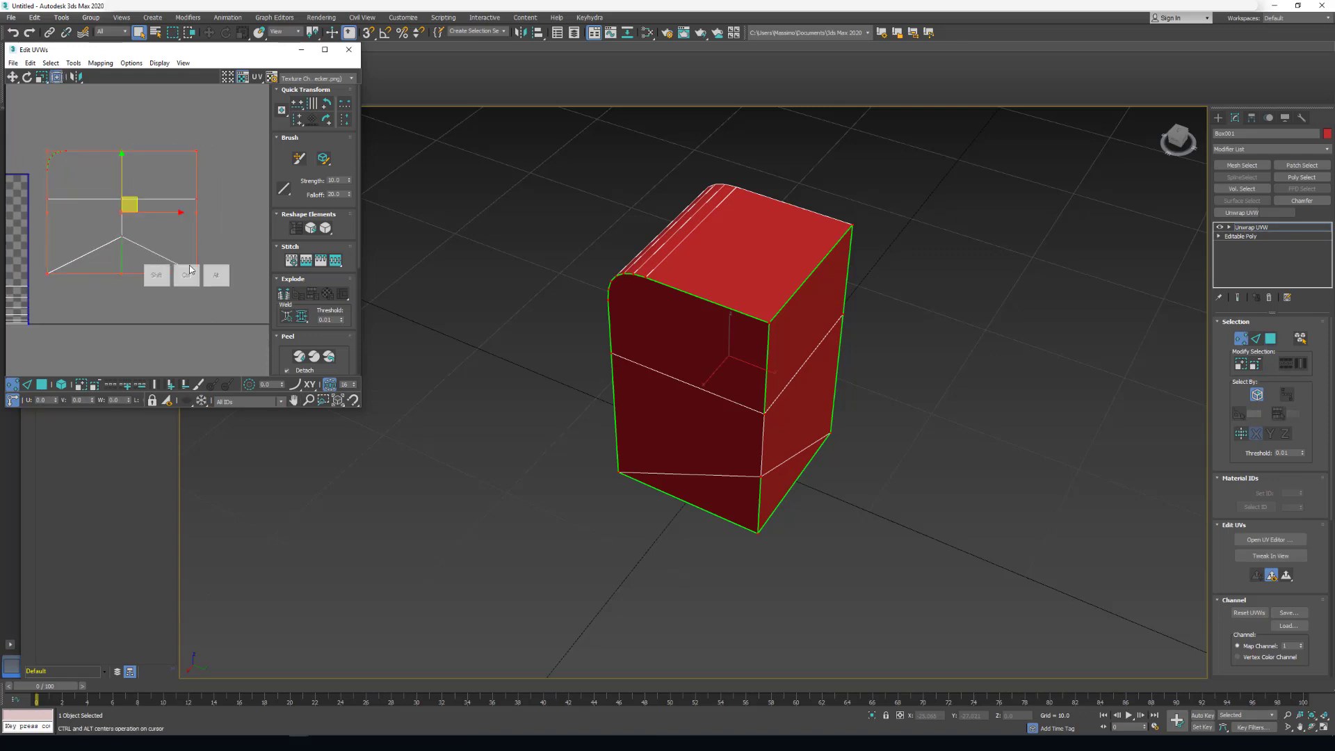
middle_drag(124, 307, 134, 317)
key(shift+k)
middle_drag(139, 257, 142, 274)
Step: Open the Keyhydra Editor and show the function's tap assignment for Unwrap UVW Vertex Mode
click(588, 17)
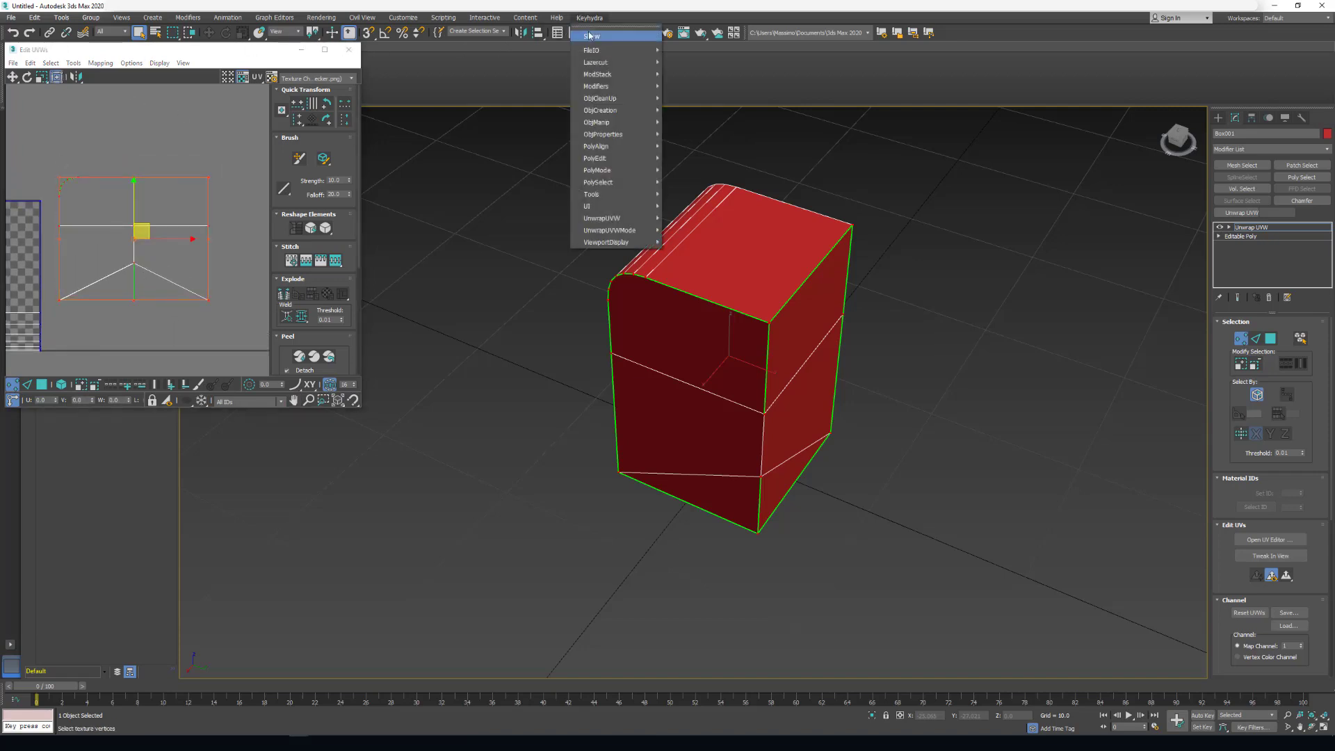
click(591, 32)
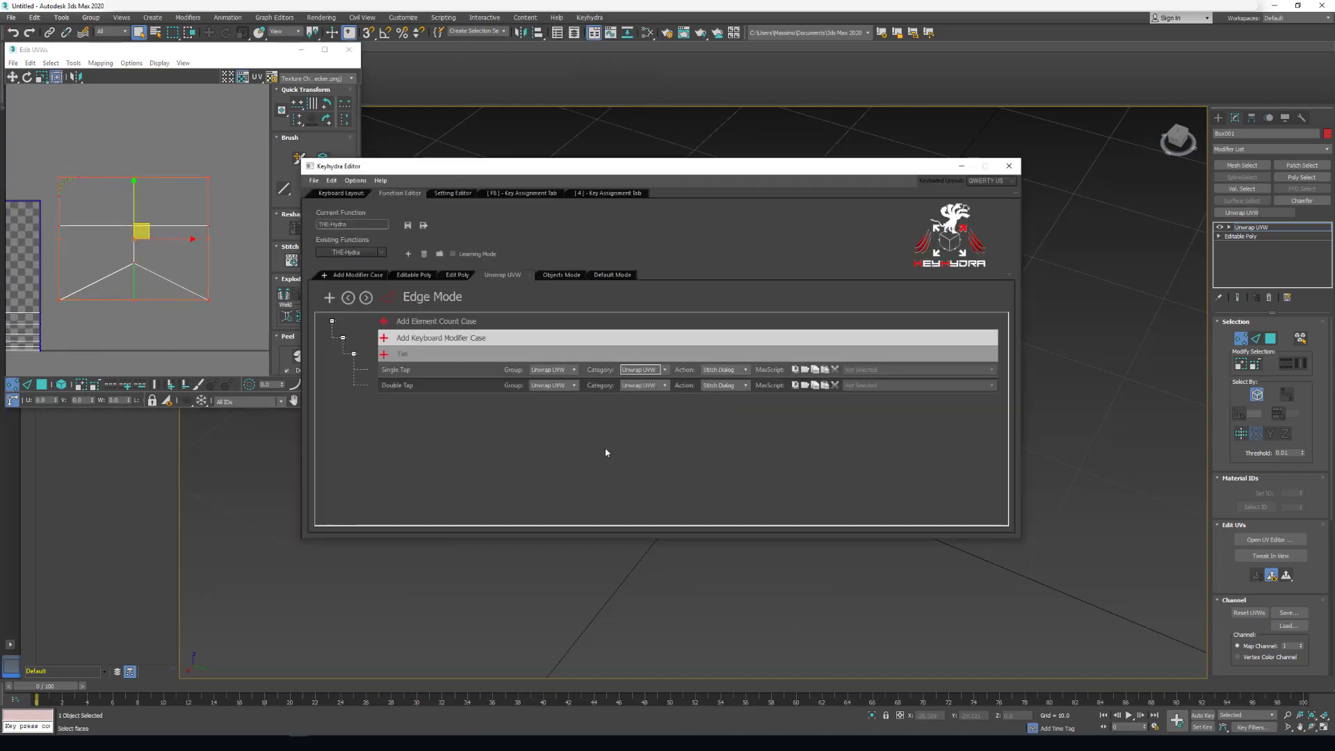
click(348, 297)
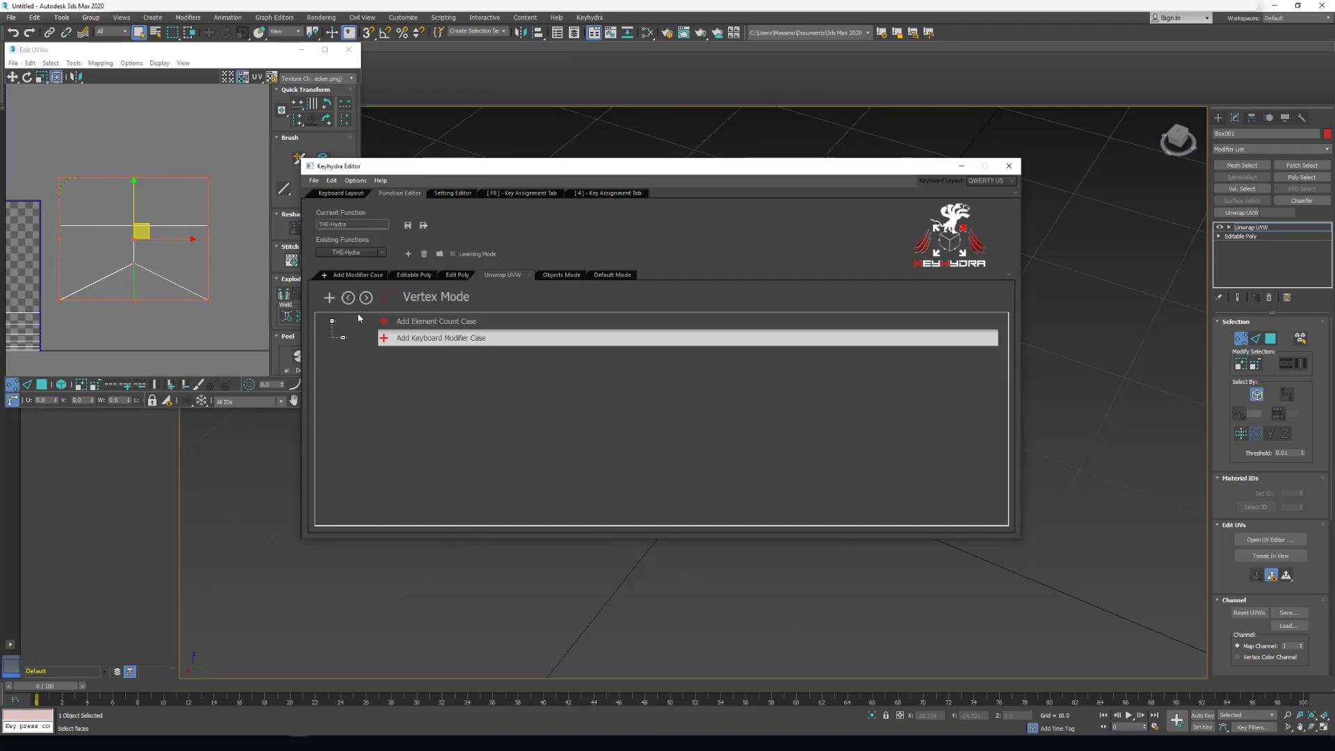
click(412, 339)
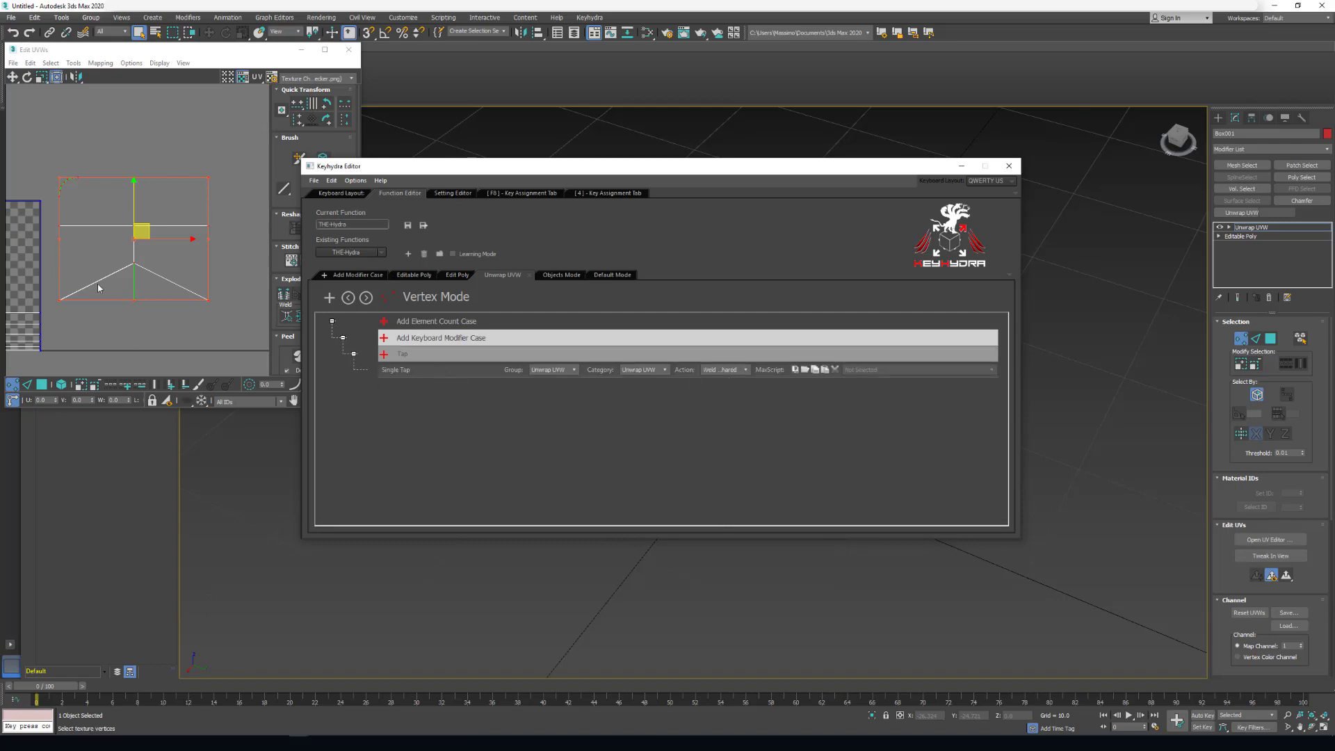
Step: Select the vertices along the UV piece's middle seam, try the weld shortcut and undo the weld
middle_drag(115, 288, 75, 297)
click(160, 320)
key(ctrl+w)
key(ctrl+z)
middle_drag(165, 285, 163, 286)
drag(168, 115, 207, 312)
middle_drag(197, 278, 161, 247)
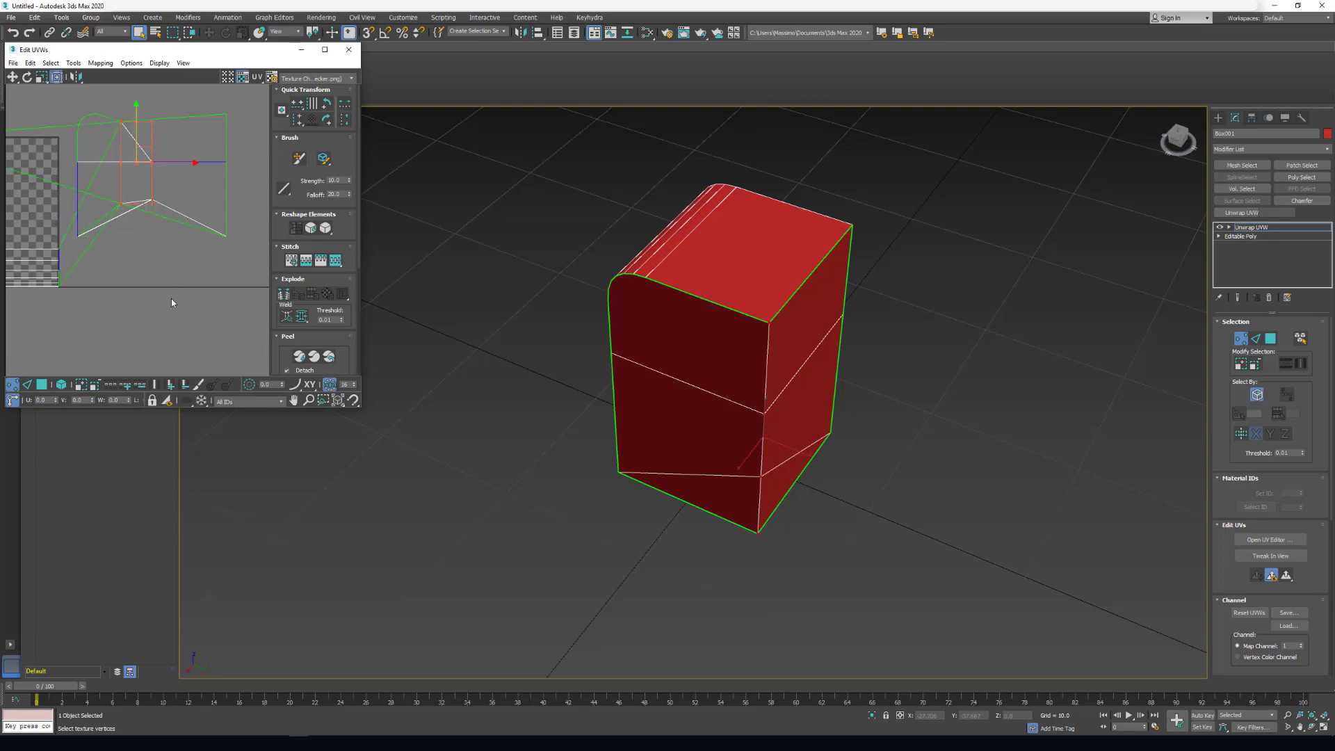
key(ctrl+z)
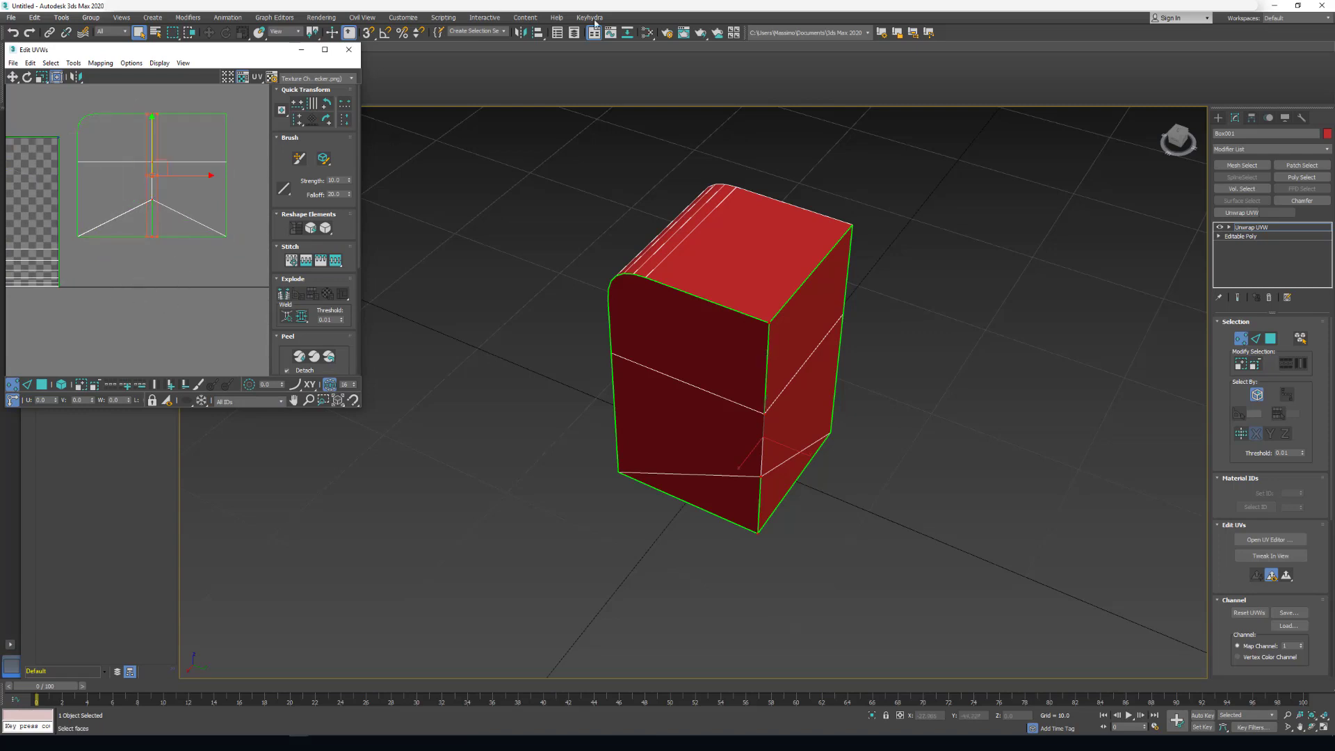
Step: Reopen the Keyhydra Editor and set the Vertex Mode Single Tap action to Weld Selected Shared
click(590, 17)
click(599, 29)
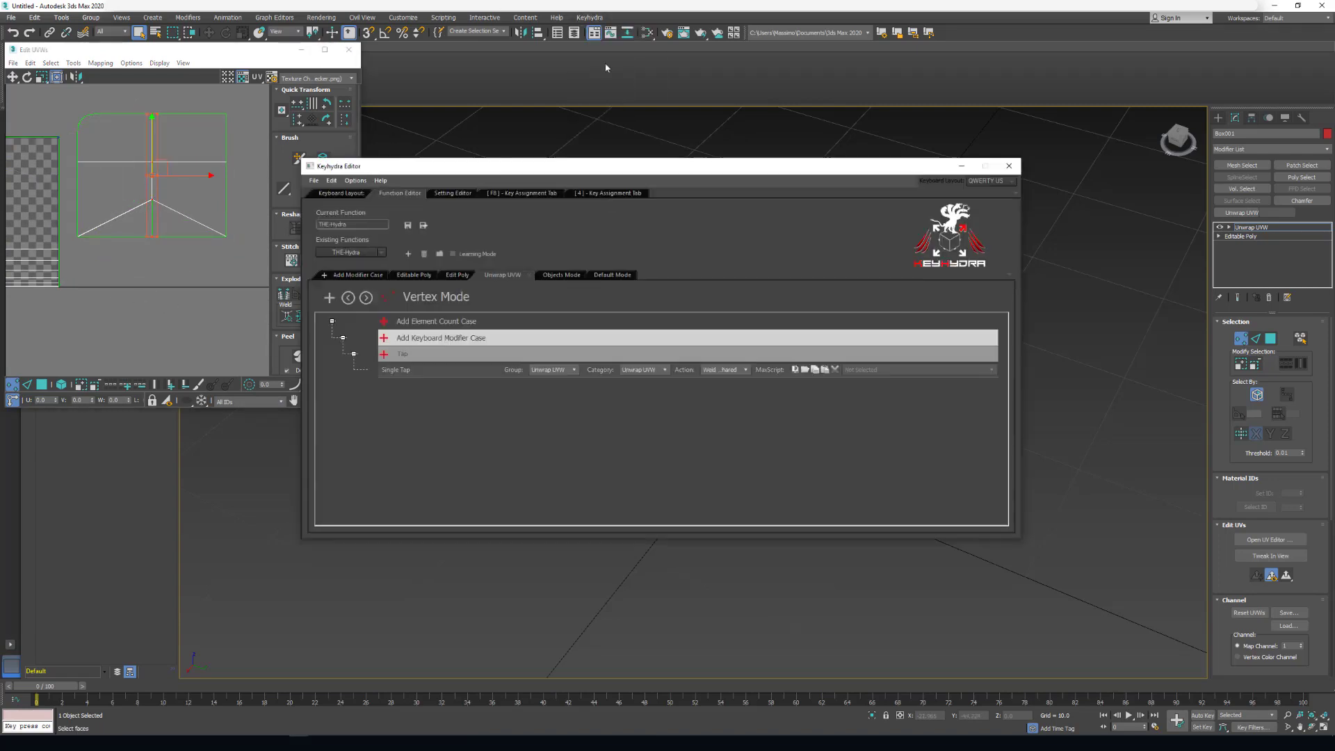
click(747, 369)
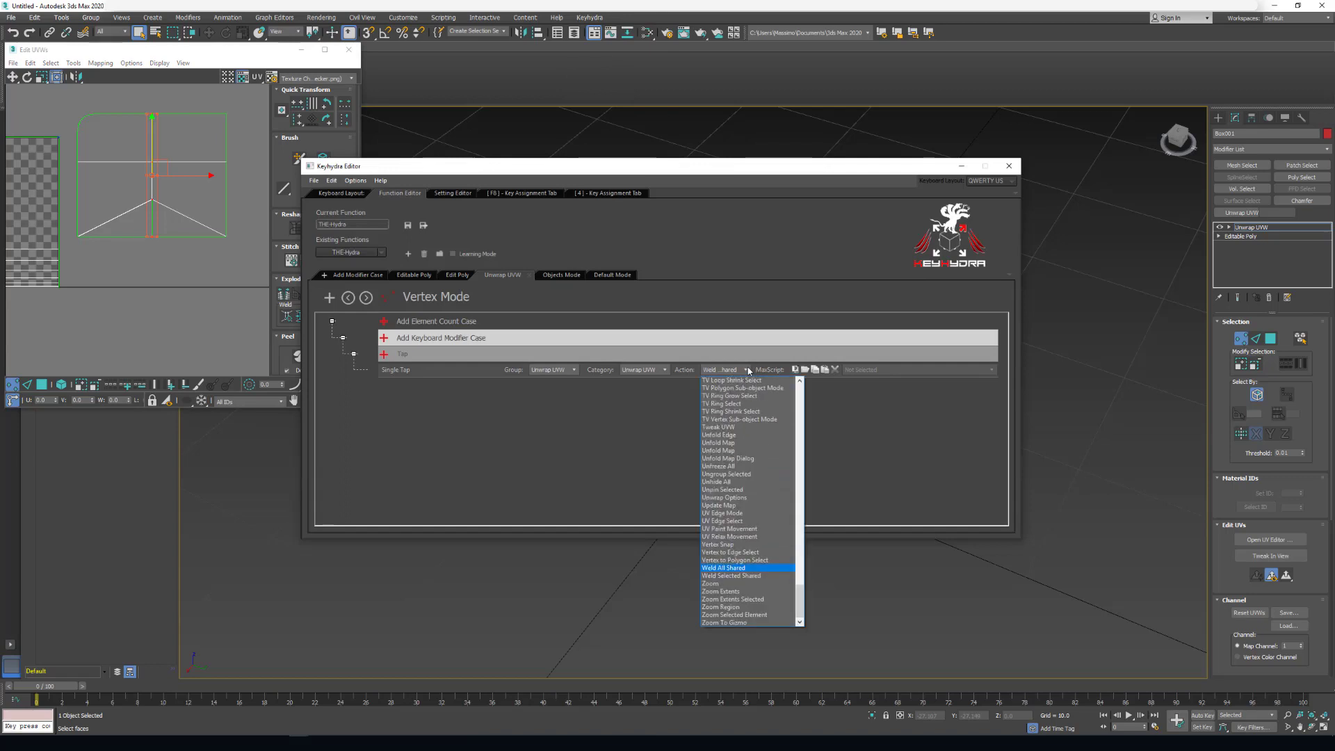
click(731, 577)
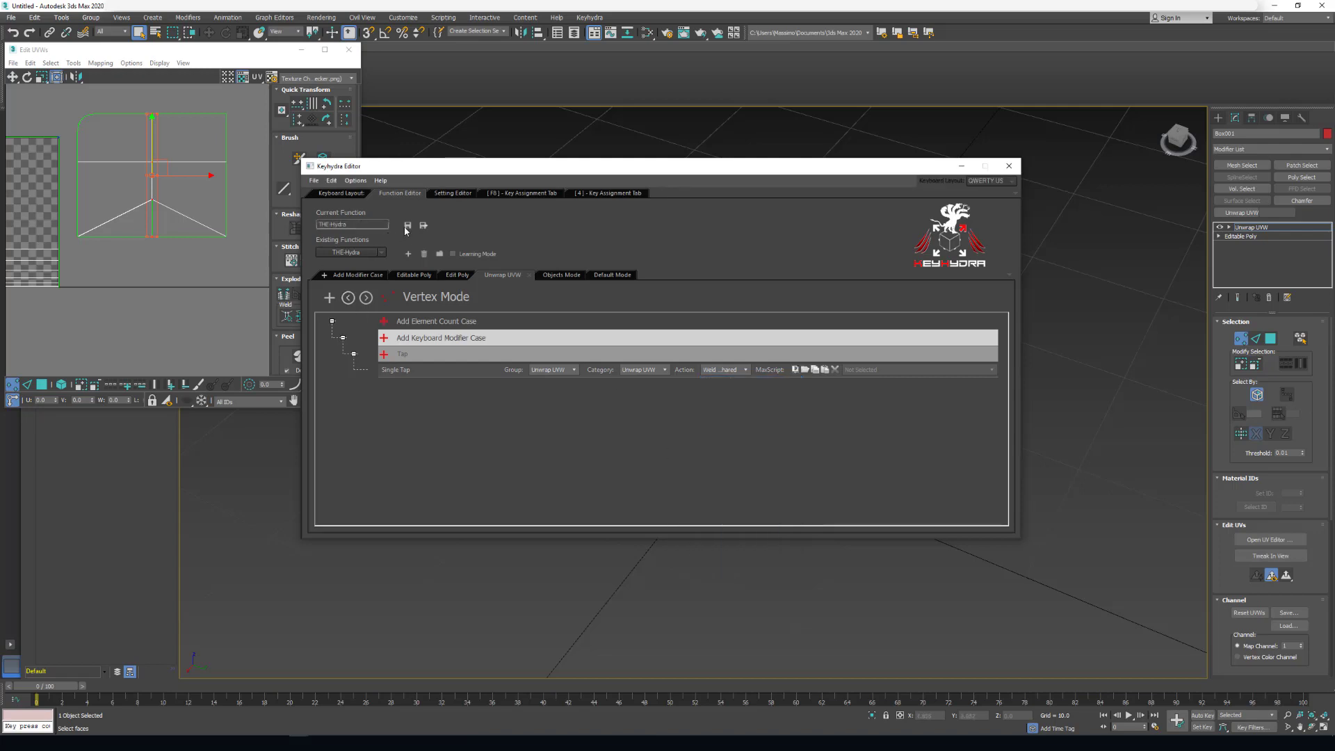
Step: Weld the selected vertices along the middle UV seam with the shortcut and clear the selection
click(156, 269)
key(w)
middle_drag(172, 322, 152, 297)
click(151, 293)
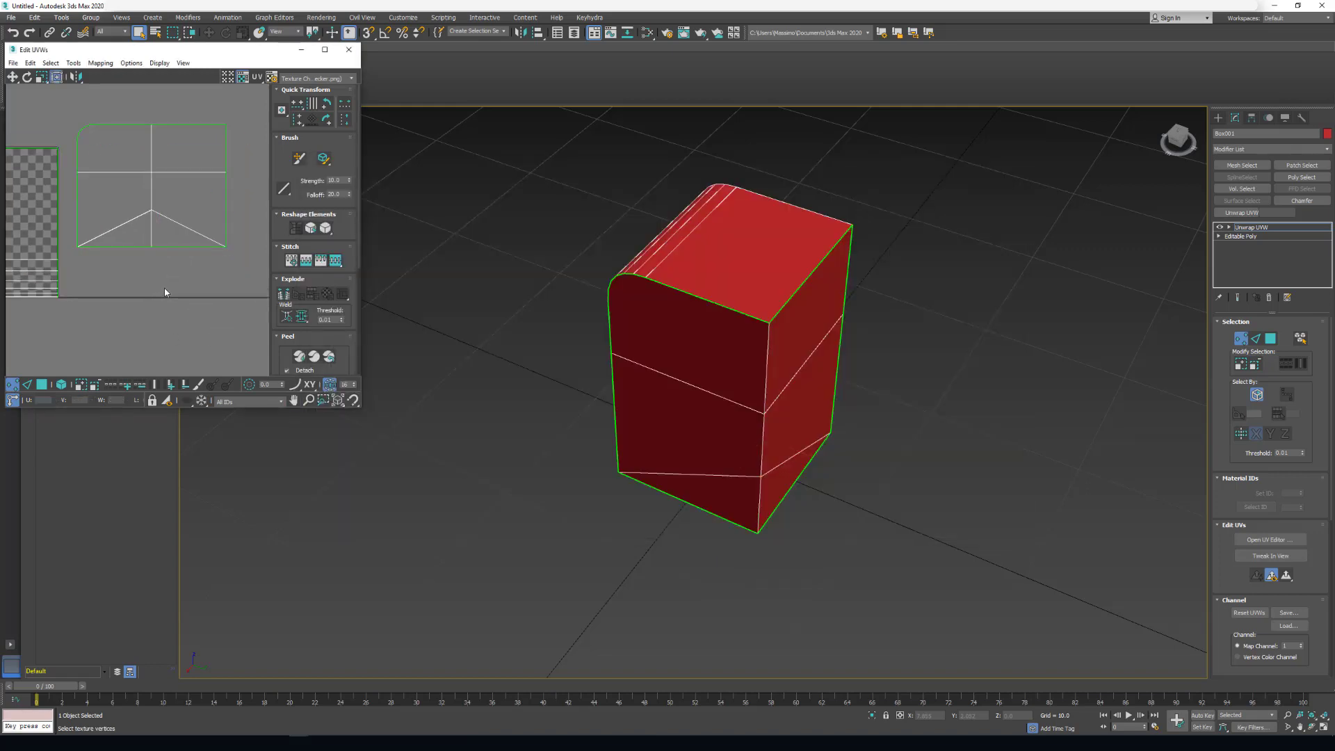
middle_drag(180, 238, 160, 271)
Step: Break the upper-right polygon off the welded UV piece and move it up and to the right
key(3)
drag(226, 147, 172, 194)
middle_drag(168, 186, 131, 178)
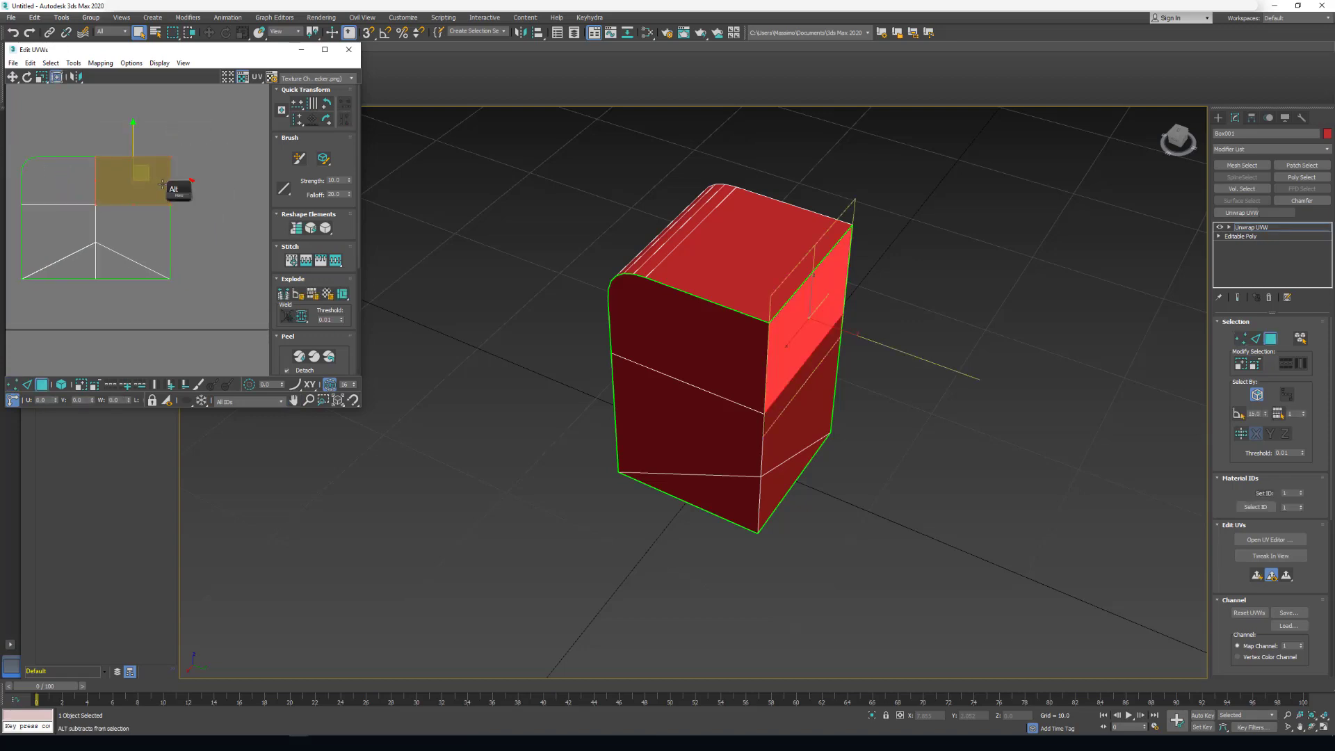
key(ctrl+b)
drag(141, 187, 196, 143)
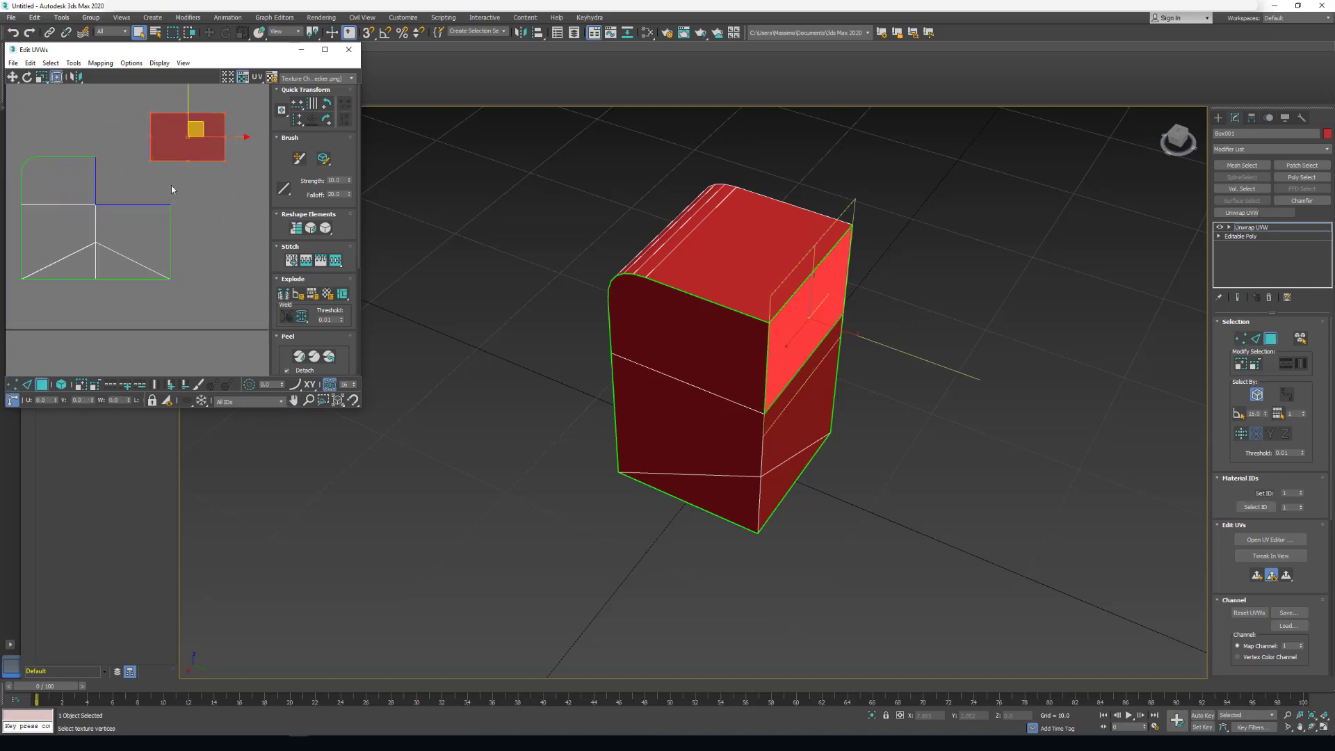
Step: Select the horizontal edge where the detached polygon belongs and stitch the two UV pieces with Align Clusters and Scale Clusters enabled
key(2)
click(135, 204)
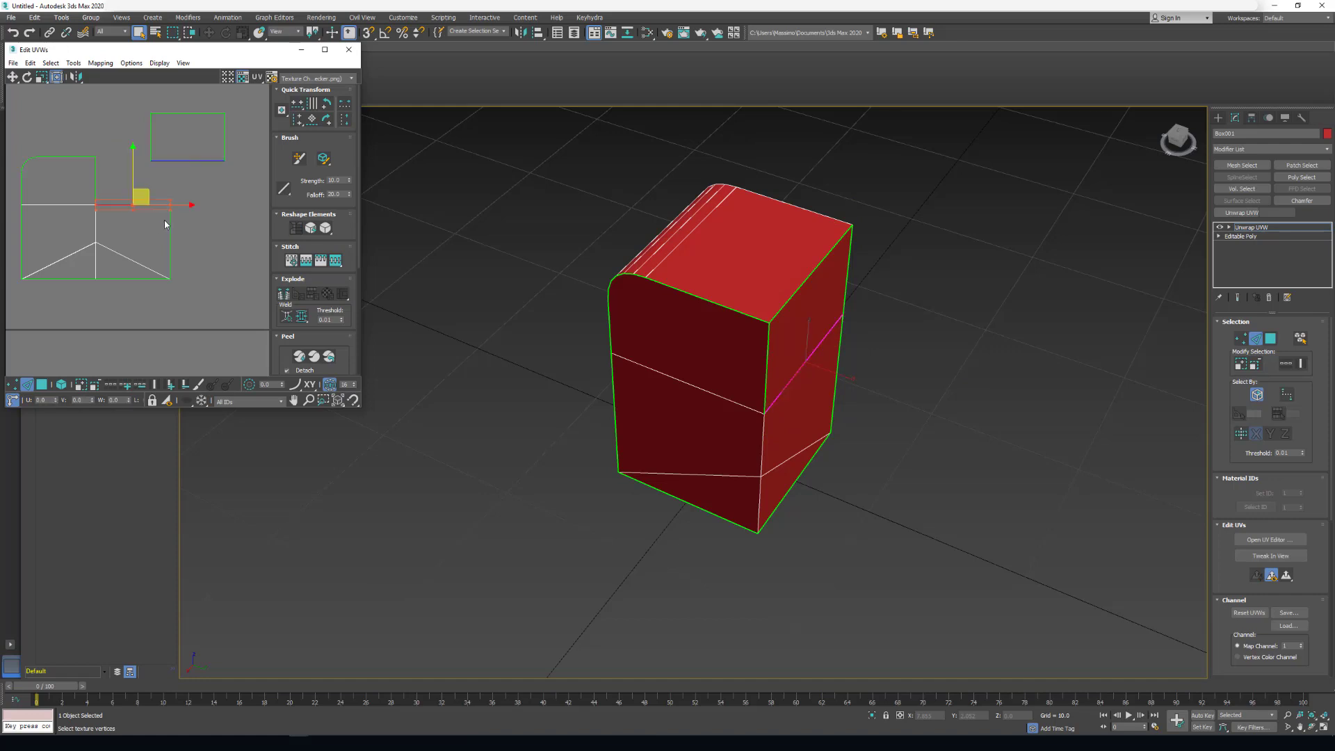
key(s)
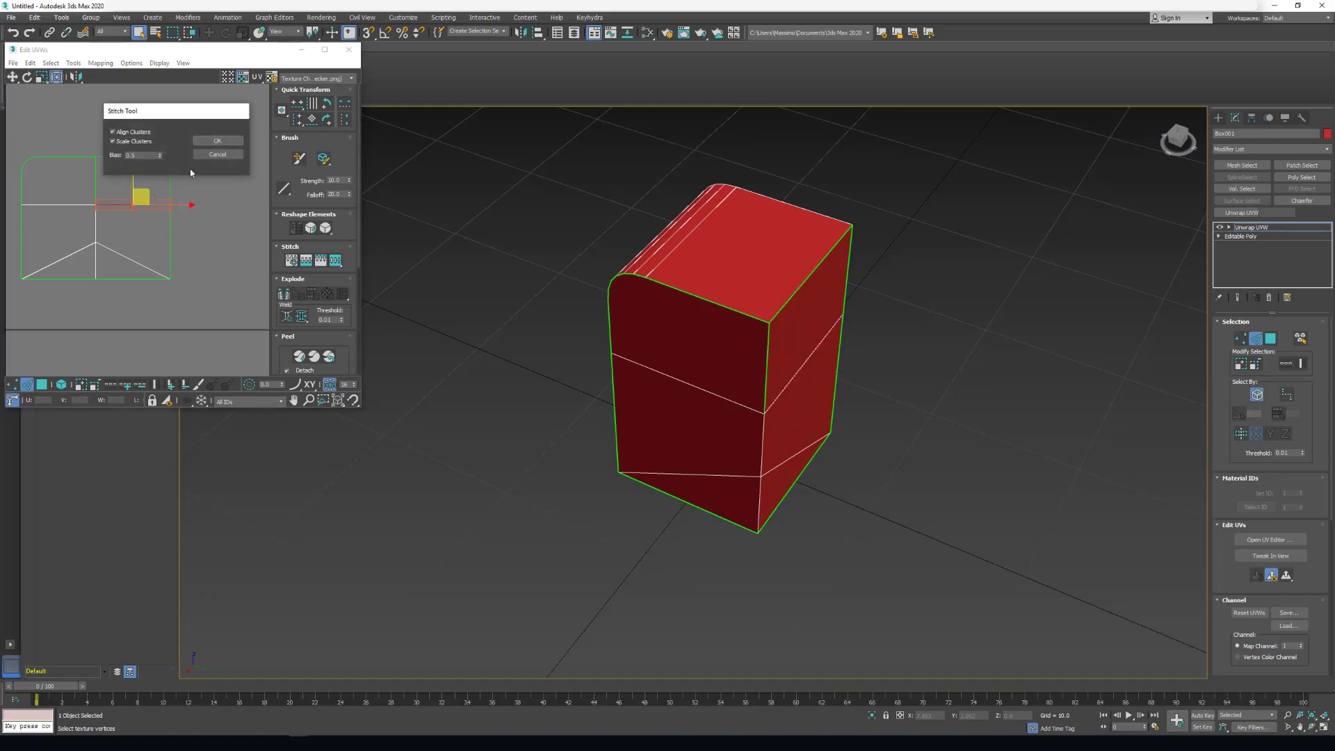
click(209, 141)
middle_drag(129, 201, 154, 202)
Step: Select the vertices along the UV piece's upper middle seam and weld them with the shortcut
key(1)
drag(121, 135, 150, 221)
middle_drag(150, 221, 152, 234)
key(k)
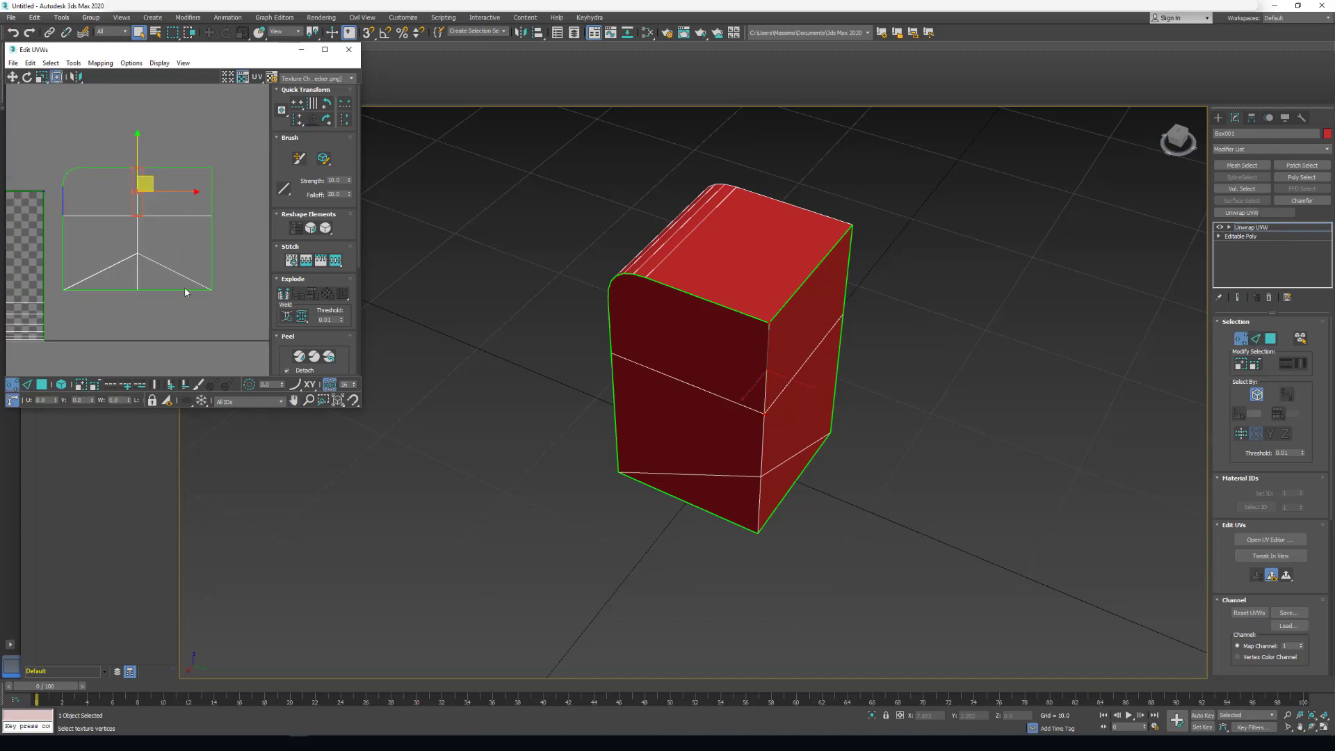
middle_drag(110, 298, 132, 281)
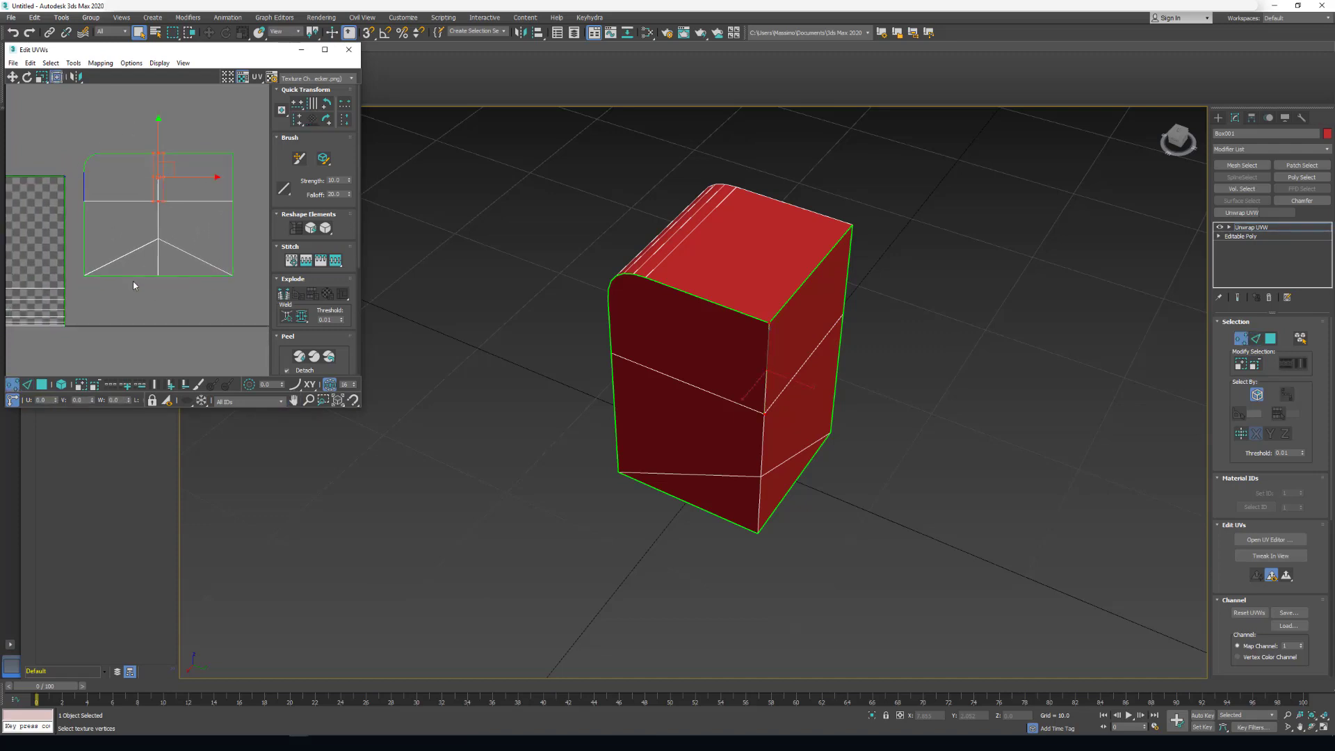
Step: Collapse the whole modifier stack so the box becomes a plain Editable Poly
right_click(1255, 228)
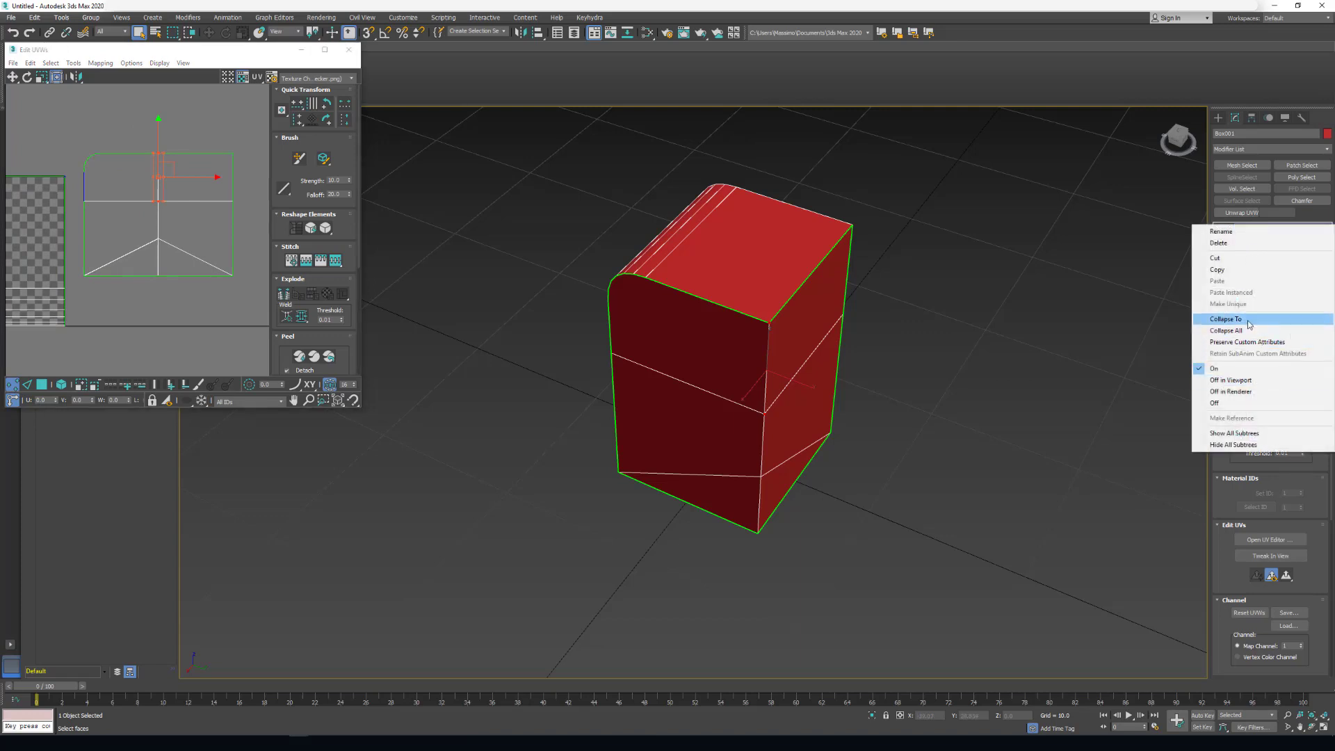
click(1230, 330)
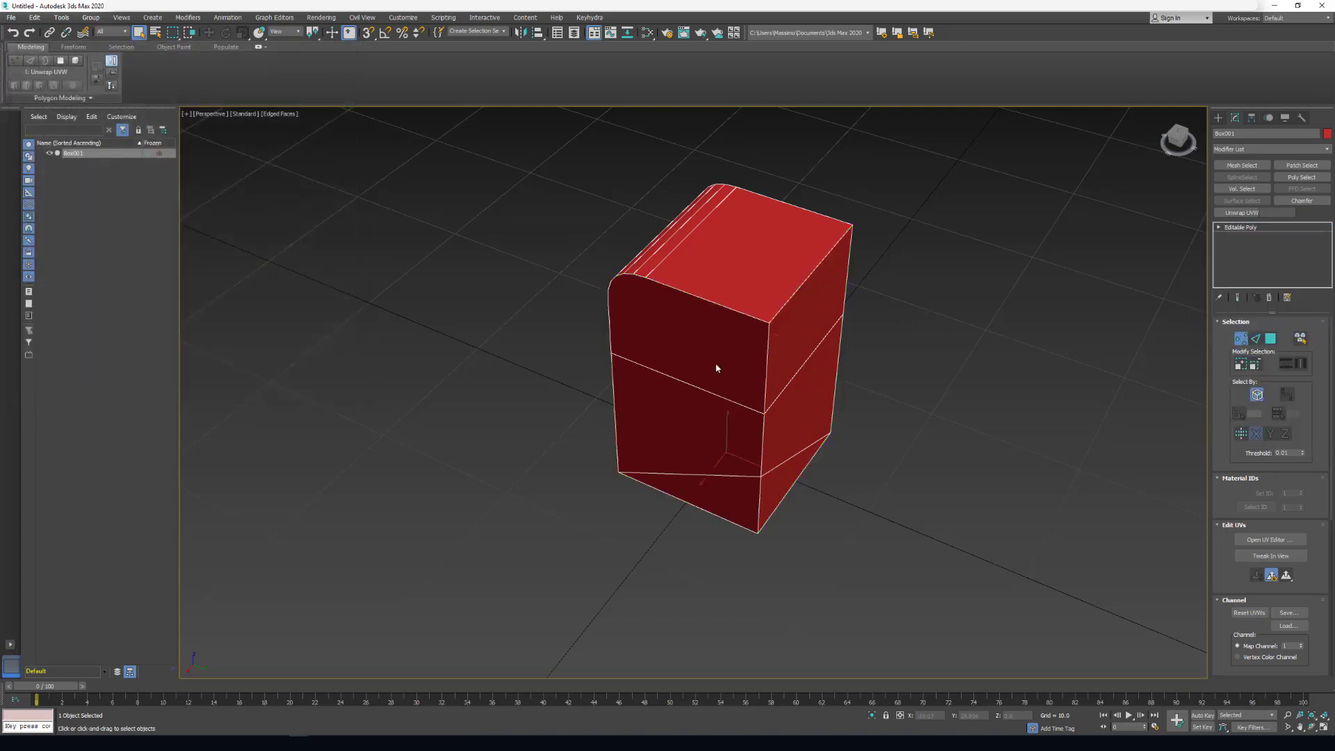
middle_drag(676, 359, 518, 194)
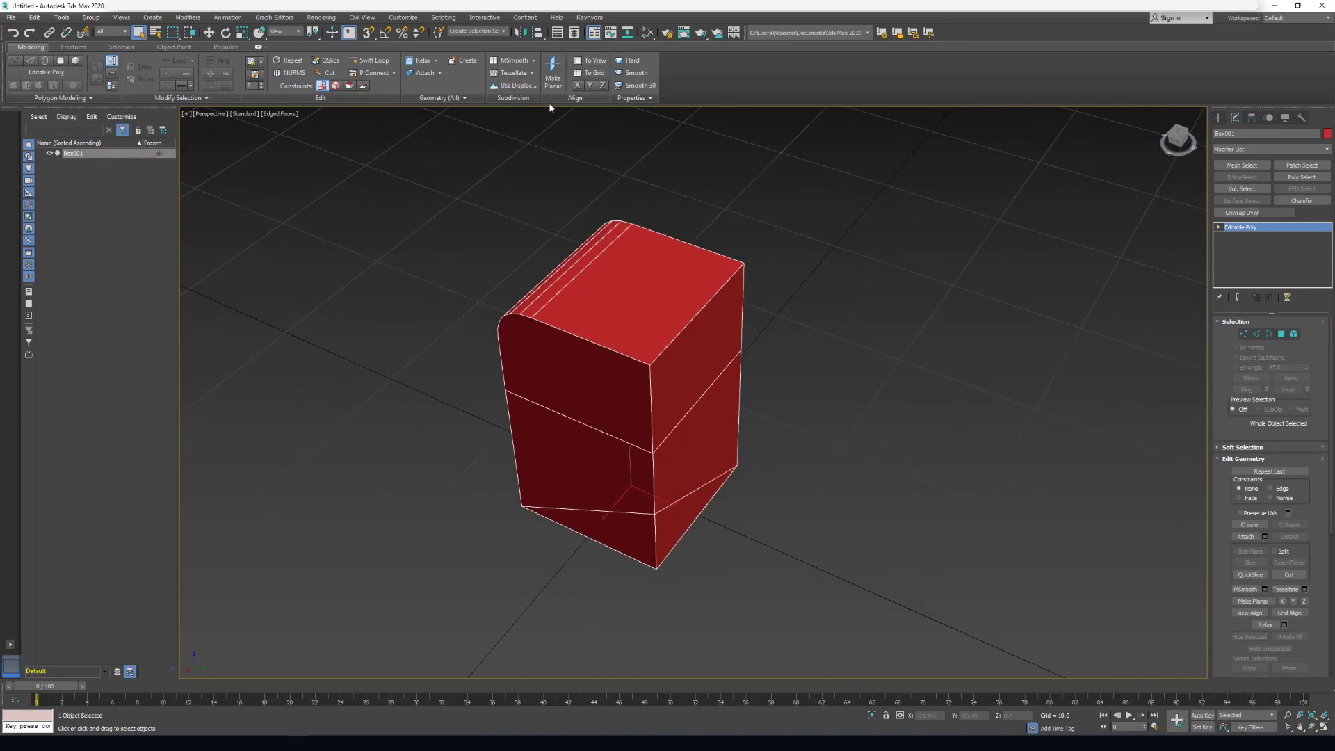
Step: Detach the Keyhydra ViewportDisplay command list as a floating palette and place it beside the box
click(589, 22)
mouse_move(600, 109)
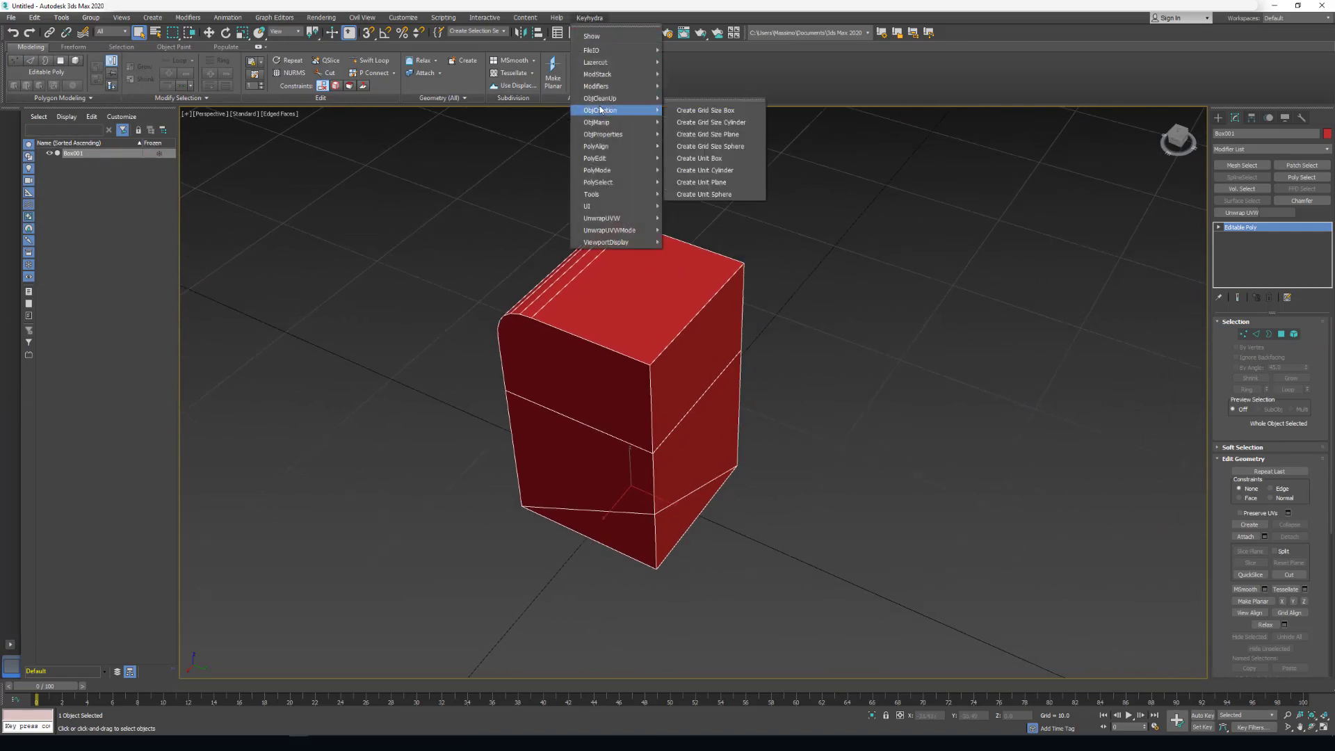
mouse_move(612, 242)
click(695, 232)
drag(721, 223, 355, 177)
Step: Toggle the smoothing group display on and off for the box and undo the smoothing change
mouse_move(648, 401)
middle_down()
mouse_move(690, 361)
mouse_move(791, 416)
mouse_move(673, 358)
mouse_move(638, 384)
middle_up()
key(ctrl+z)
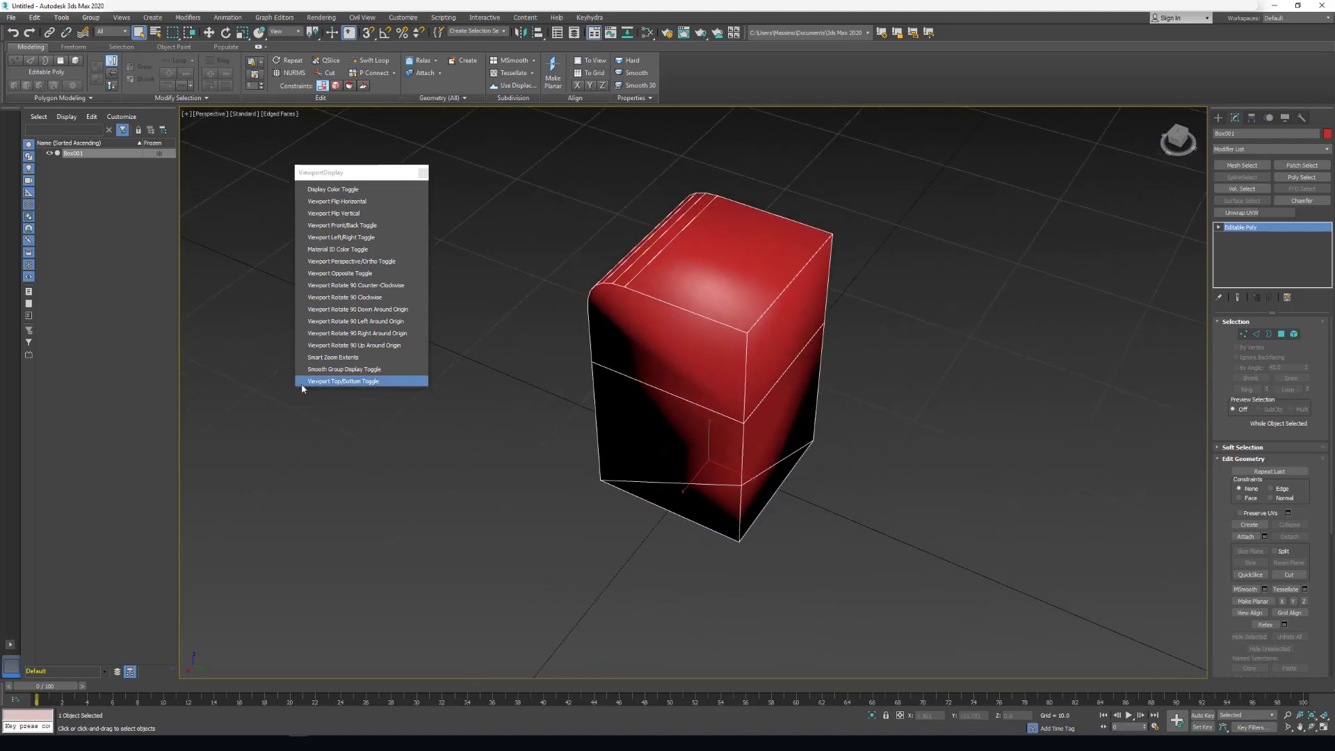
click(342, 370)
mouse_move(705, 394)
middle_down()
mouse_move(703, 420)
mouse_move(717, 407)
mouse_move(731, 417)
mouse_move(651, 376)
middle_up()
click(345, 370)
key(ctrl+z)
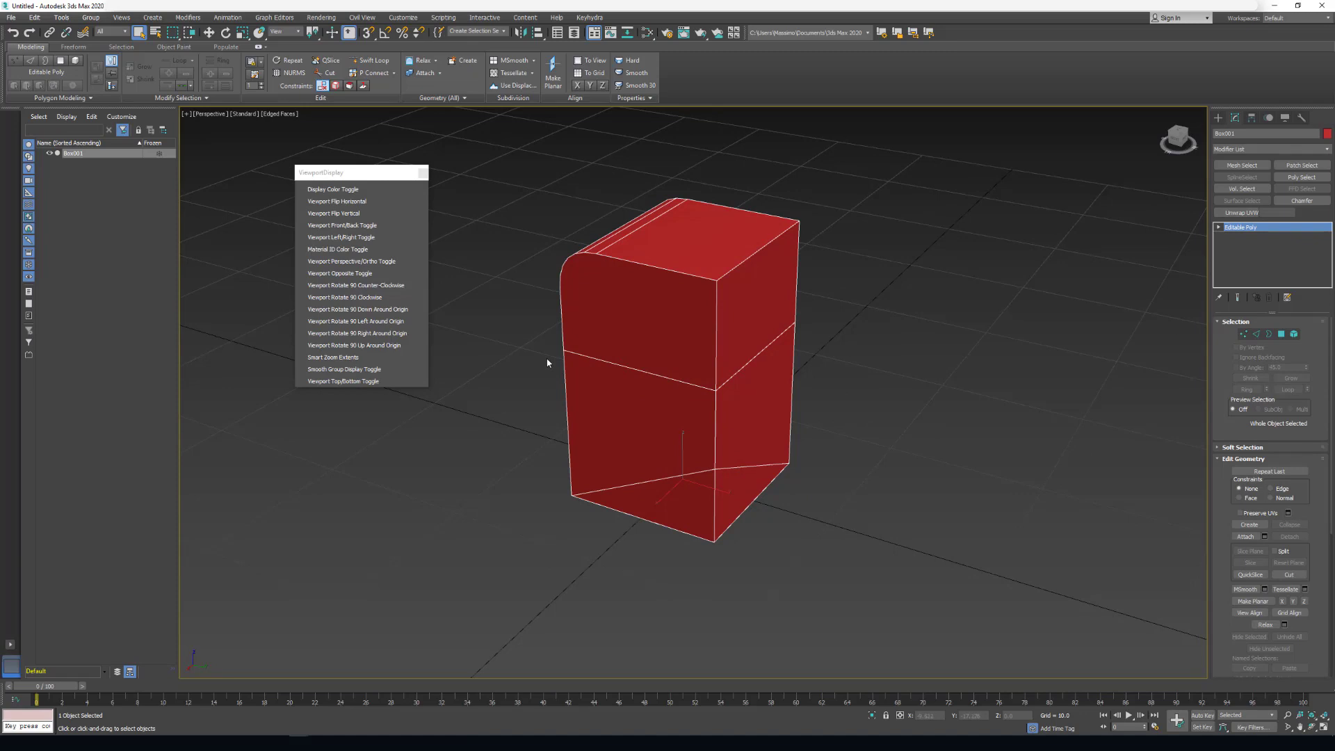
Step: Turn on the smoothing group display so the box's faces are coloured by smoothing group
click(376, 372)
middle_drag(597, 417, 672, 445)
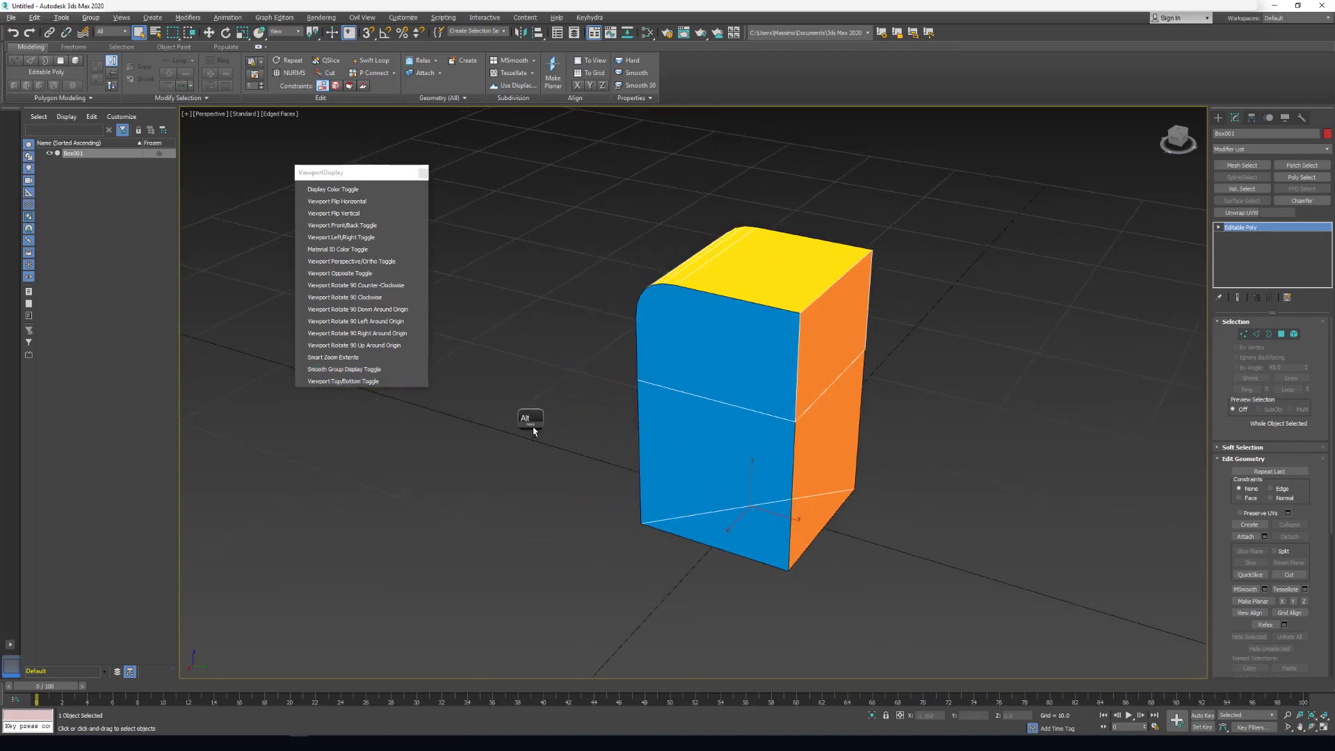
alt+middle_drag(543, 432, 743, 324)
Step: Add the Keyhydra InsetSG modifier to the empty slot of the modifier button set
click(1287, 298)
click(1273, 310)
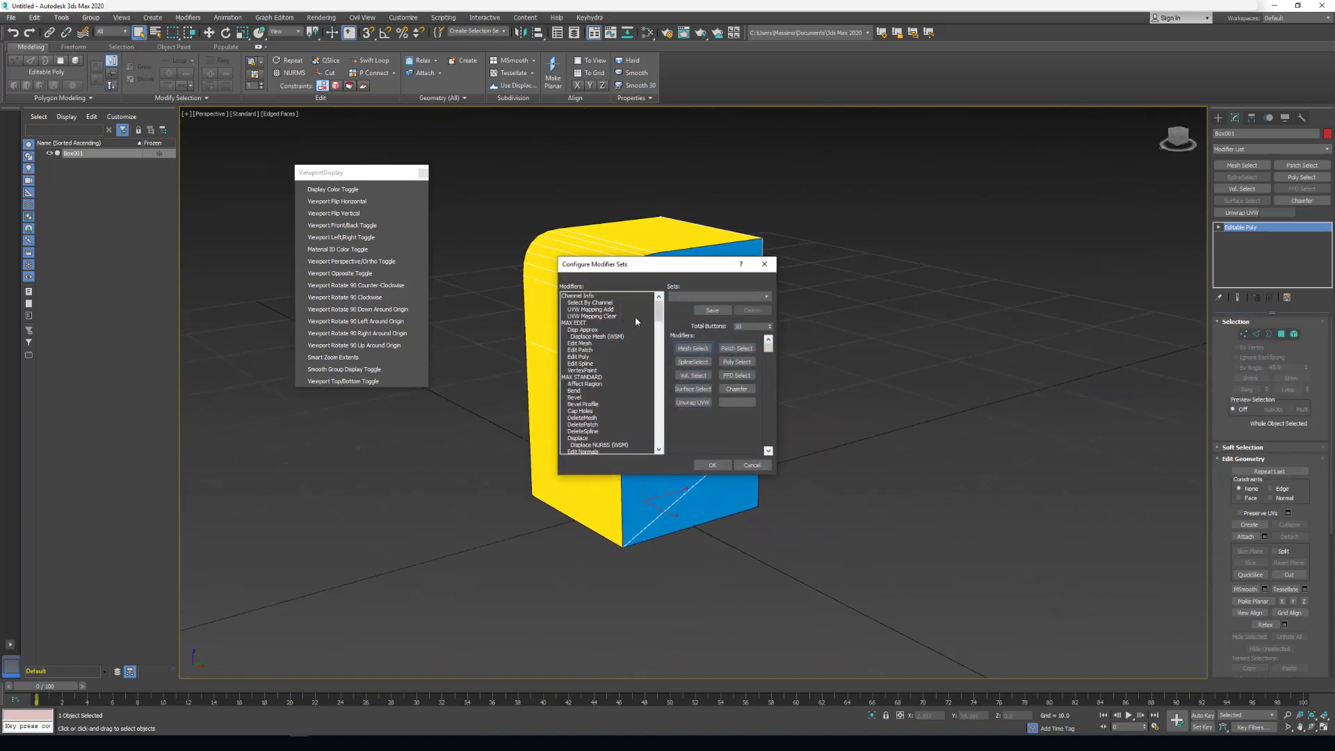
drag(657, 308, 669, 442)
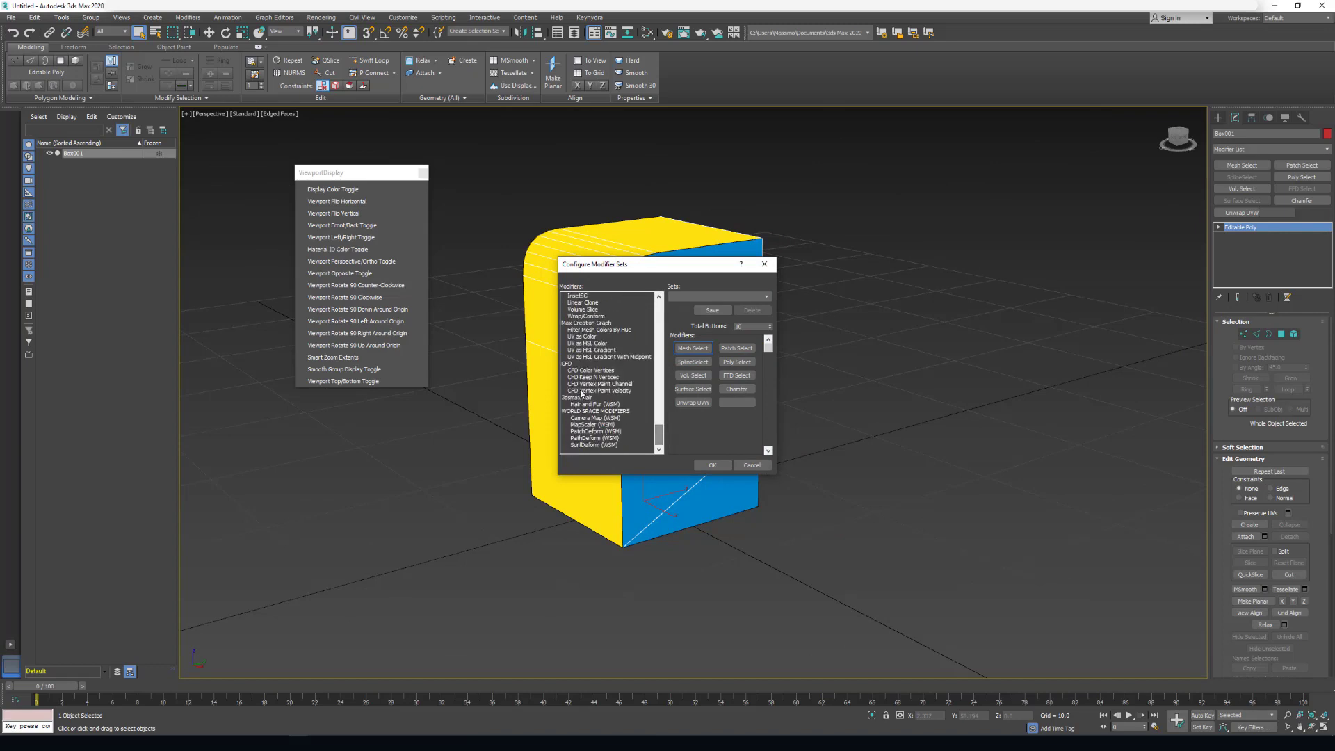
scroll(583, 389, up, 1)
scroll(583, 390, up, 2)
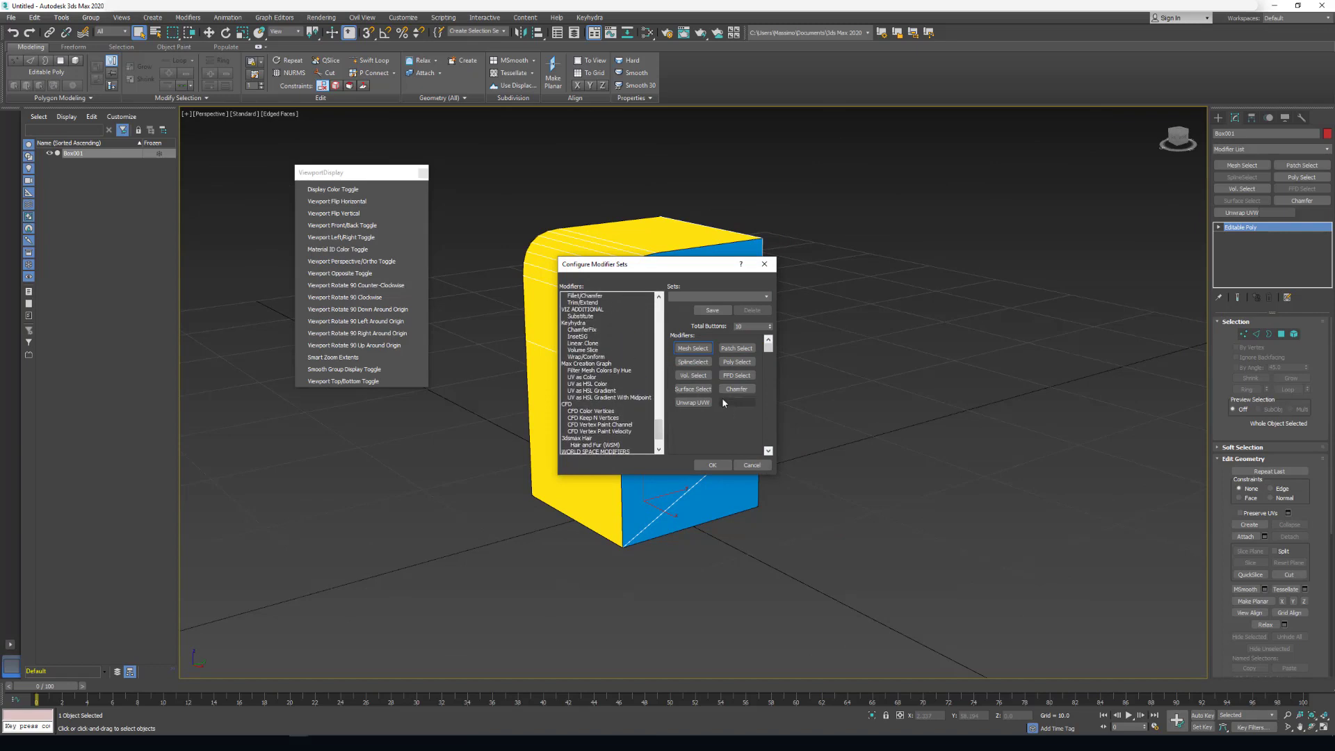
click(583, 337)
click(713, 465)
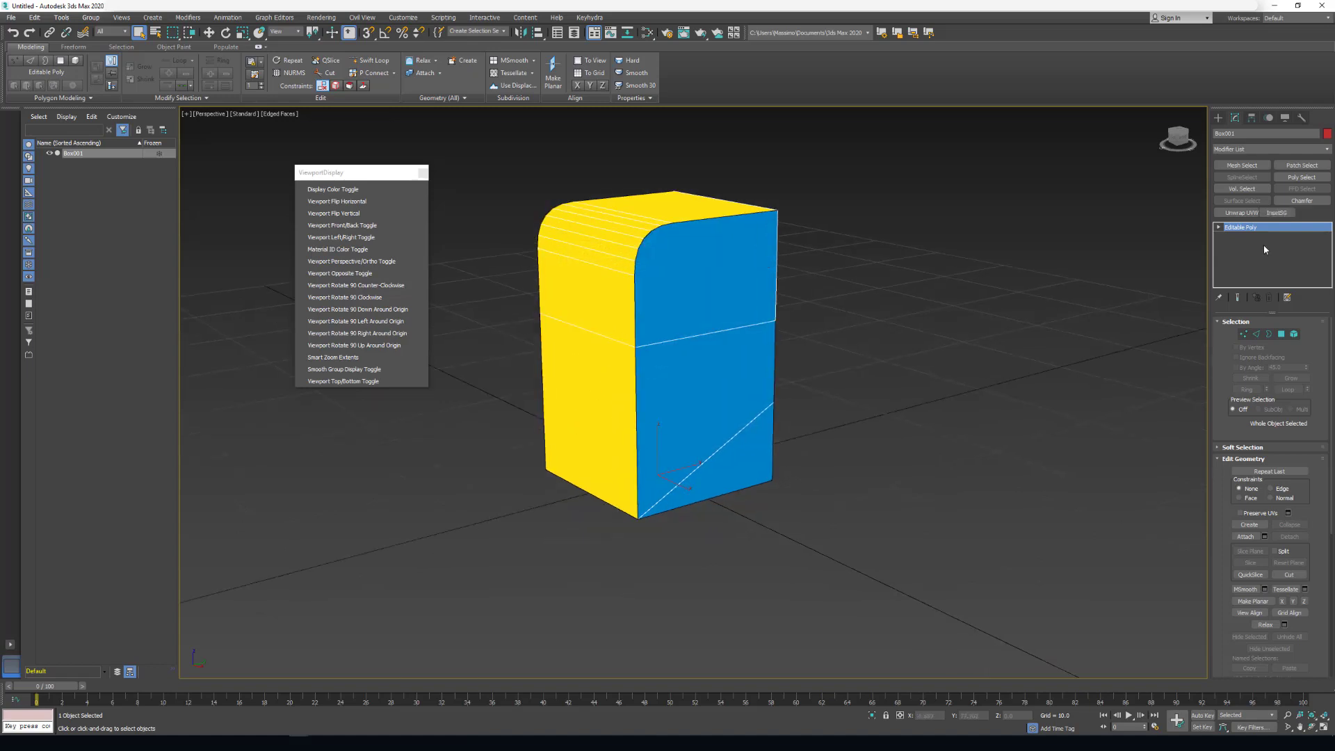
Step: Apply the InsetSG modifier to the box, inspect the inset borders, and delete the modifier
click(1276, 213)
alt+middle_drag(700, 332, 629, 342)
scroll(629, 342, up, 4)
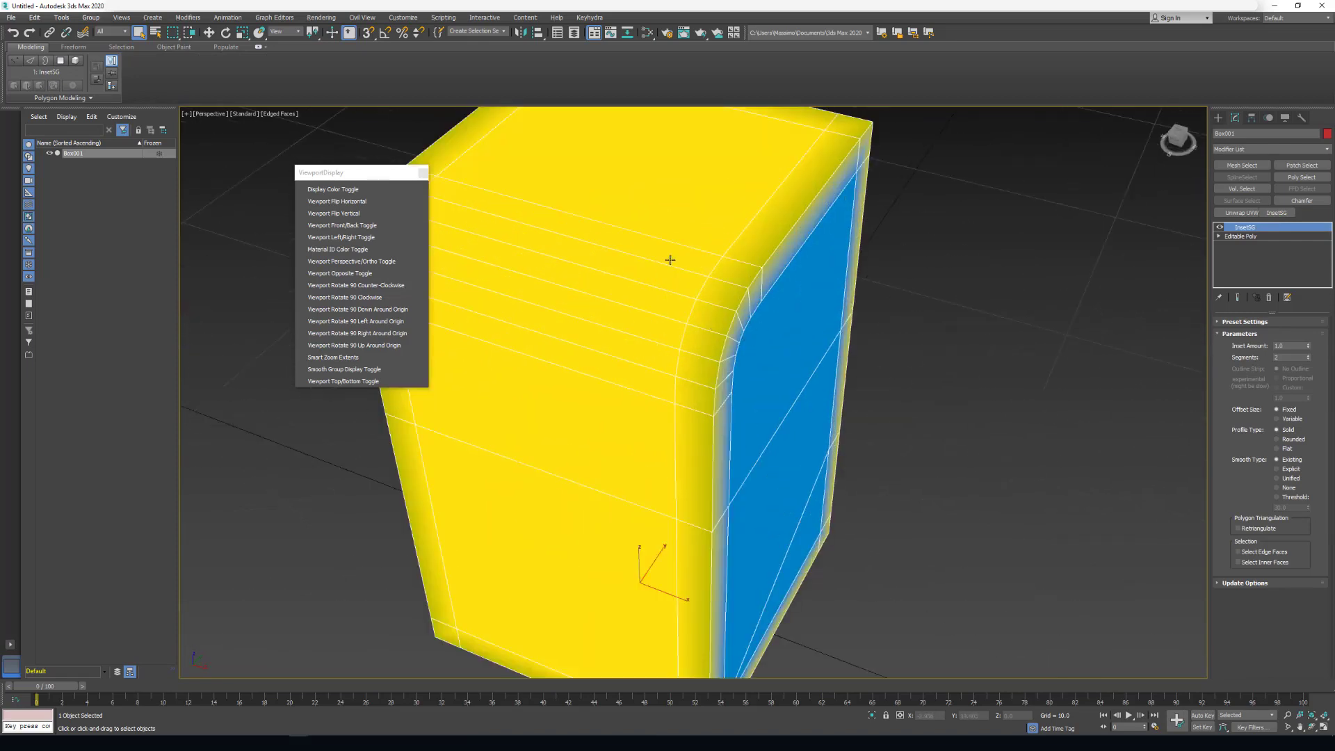
scroll(716, 480, down, 5)
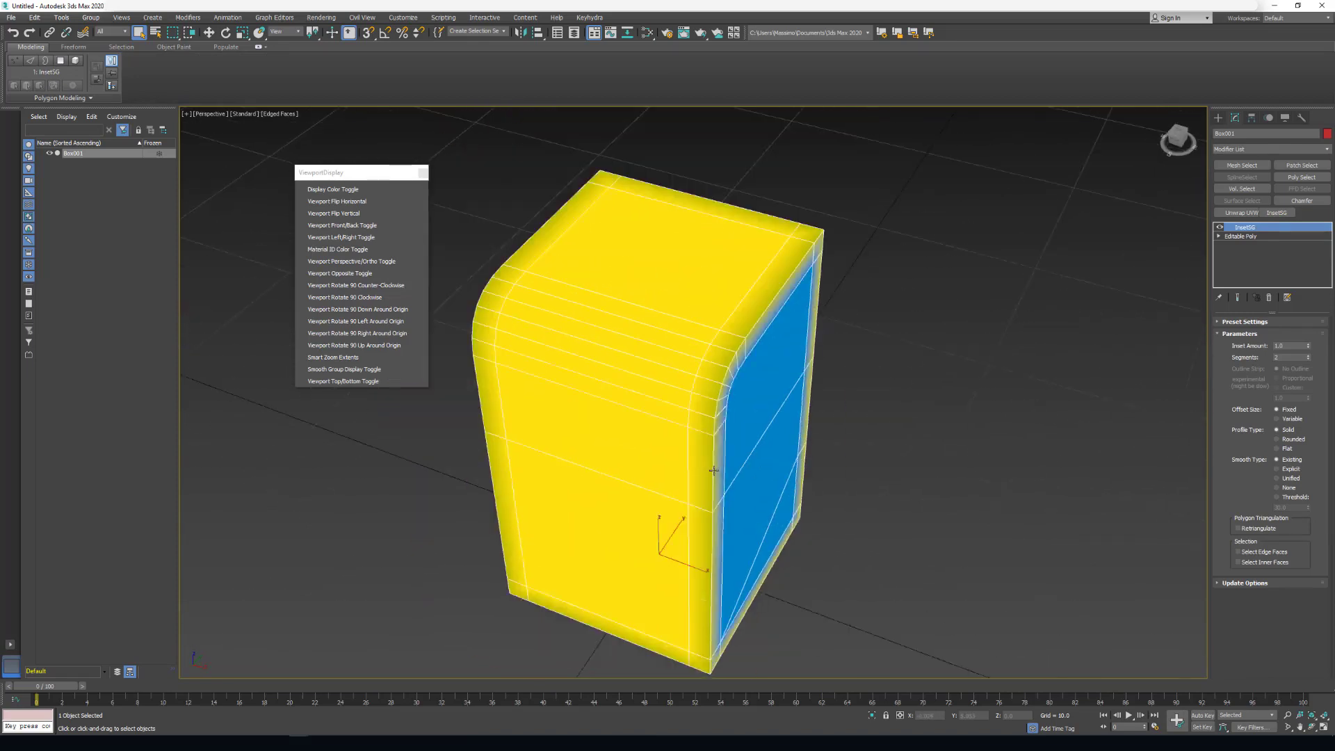
alt+middle_drag(703, 451, 627, 353)
click(1269, 297)
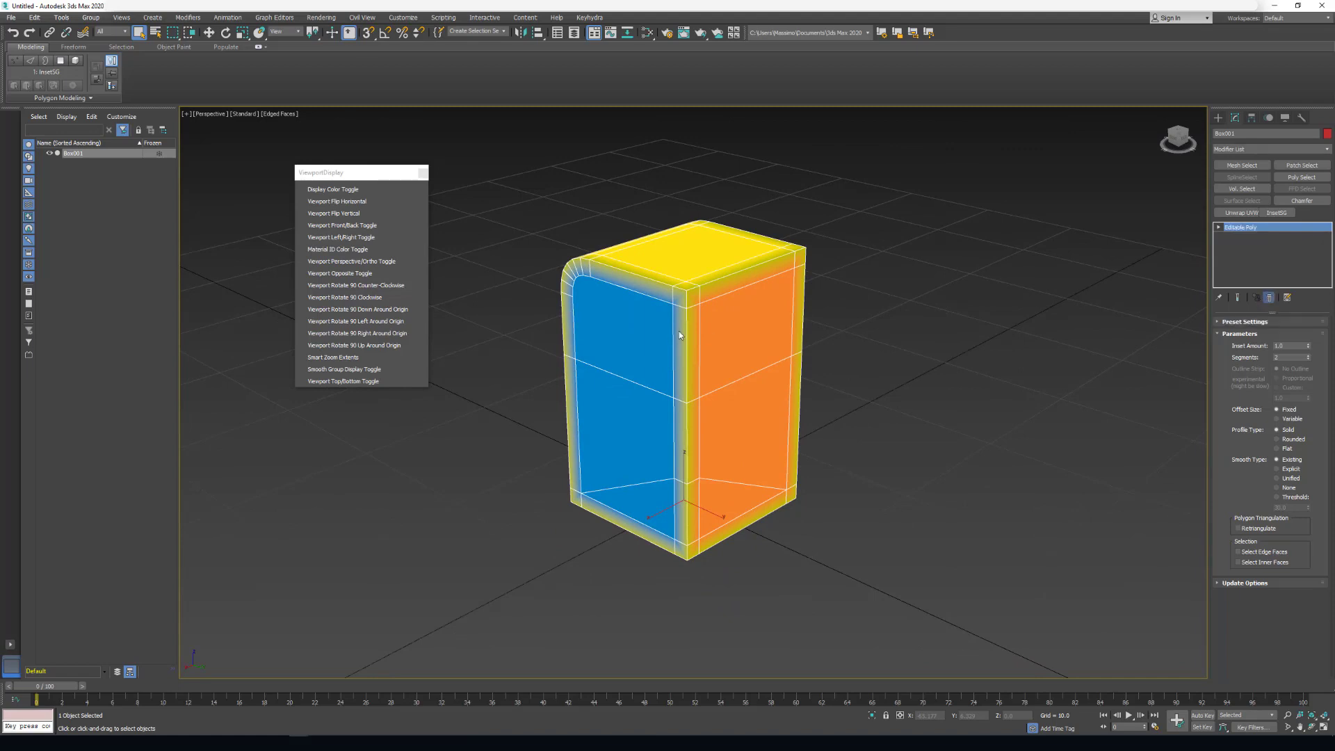
Step: Close the ViewportDisplay palette and float the Keyhydra Modifiers command list beside the box
click(422, 174)
click(589, 17)
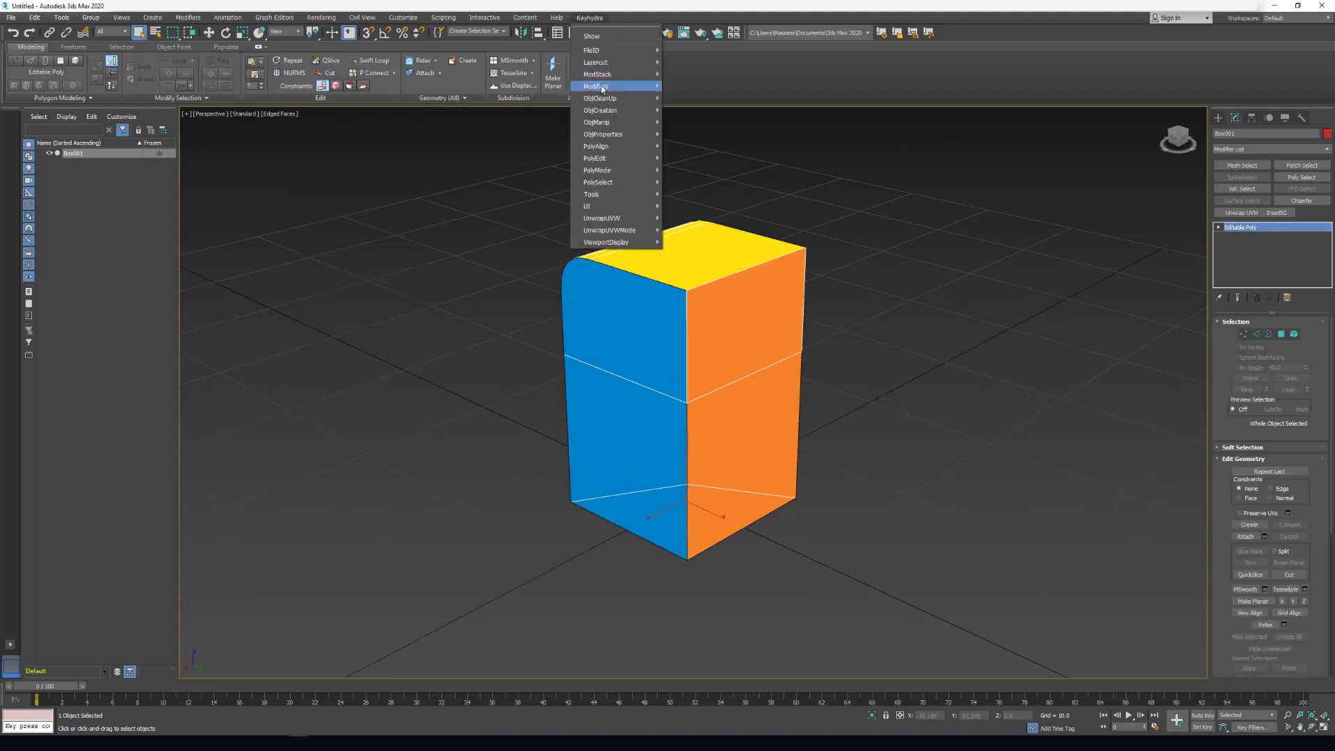
mouse_move(609, 87)
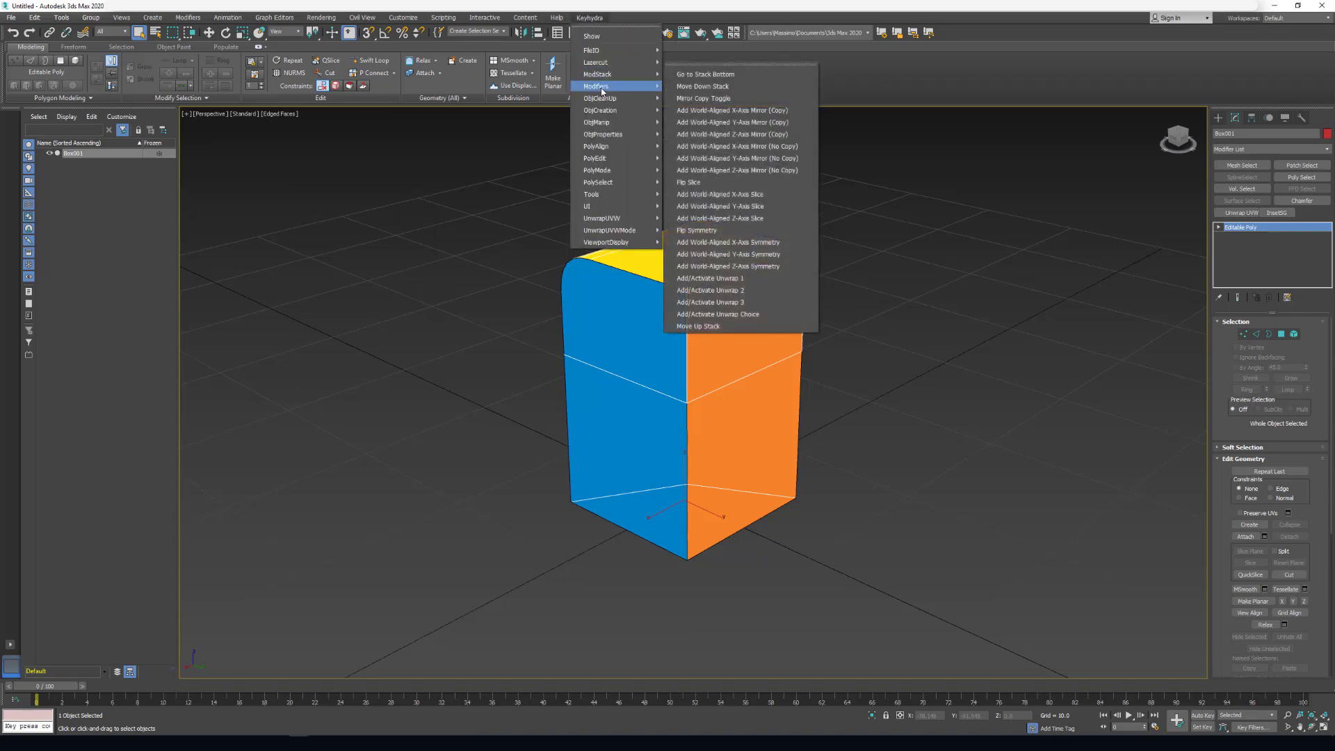
click(685, 78)
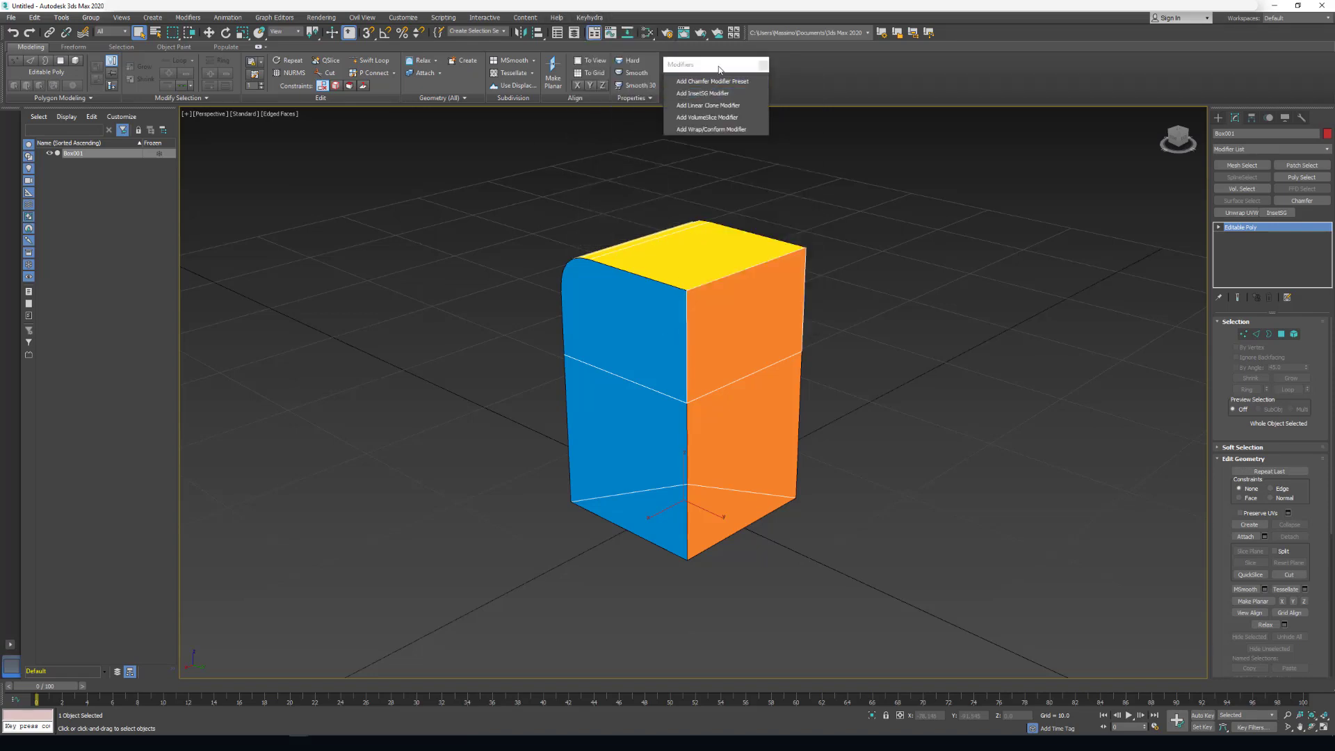
drag(708, 67, 401, 174)
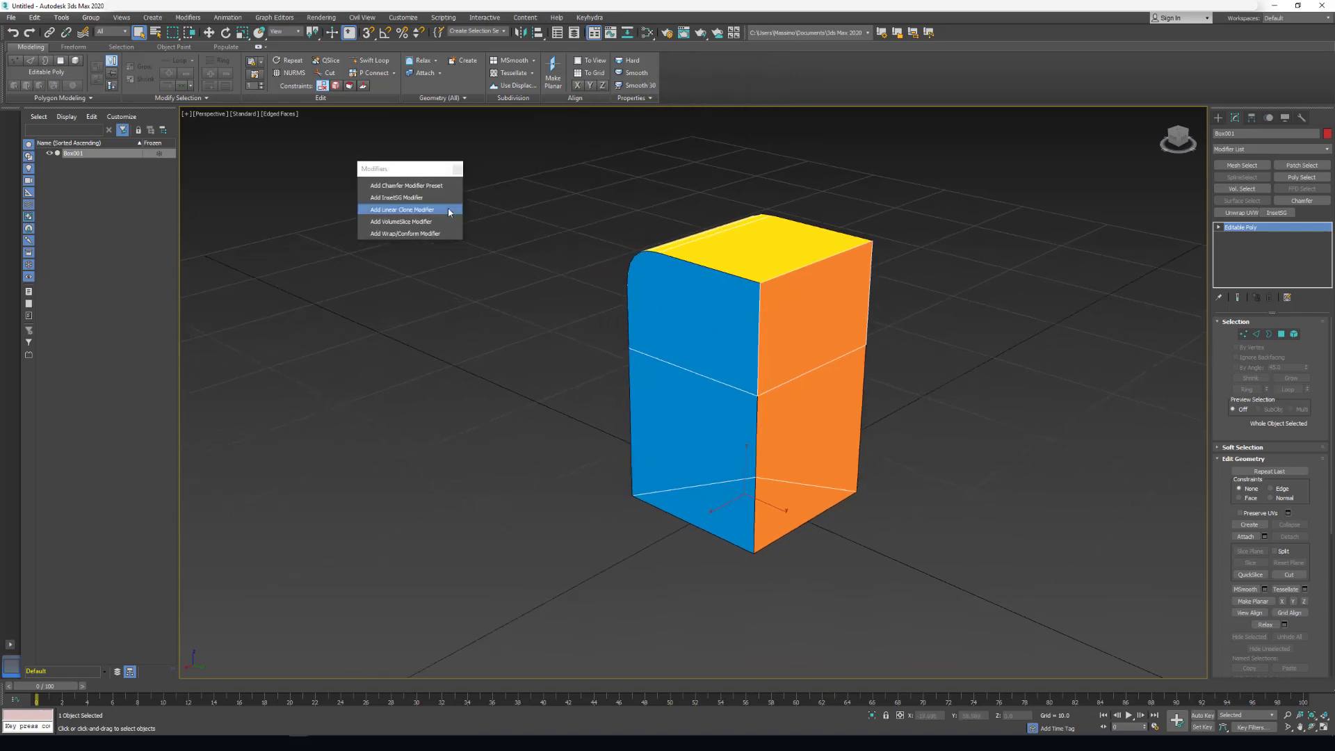
Step: Add a Linear Clone modifier to the box and move its clone helper sideways to space the clones apart in a row
click(402, 209)
middle_drag(622, 377, 674, 314)
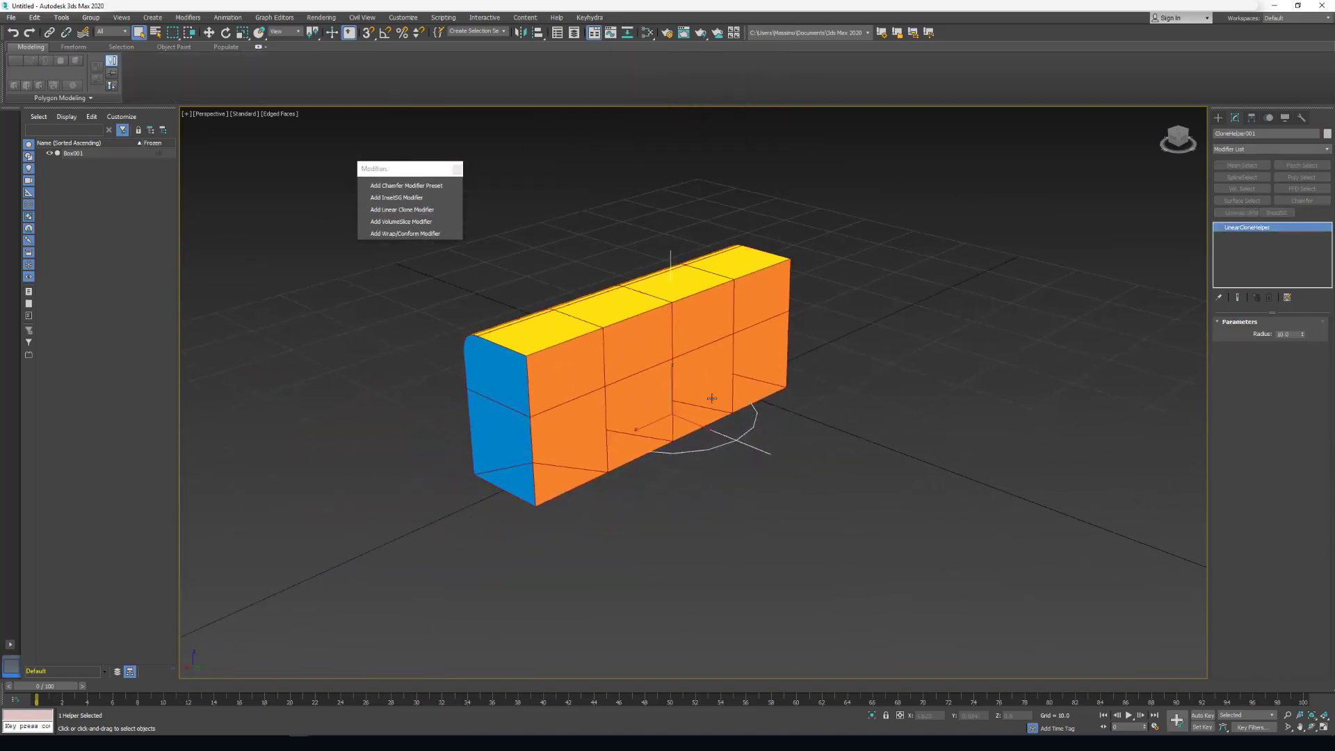
alt+middle_drag(729, 401, 630, 451)
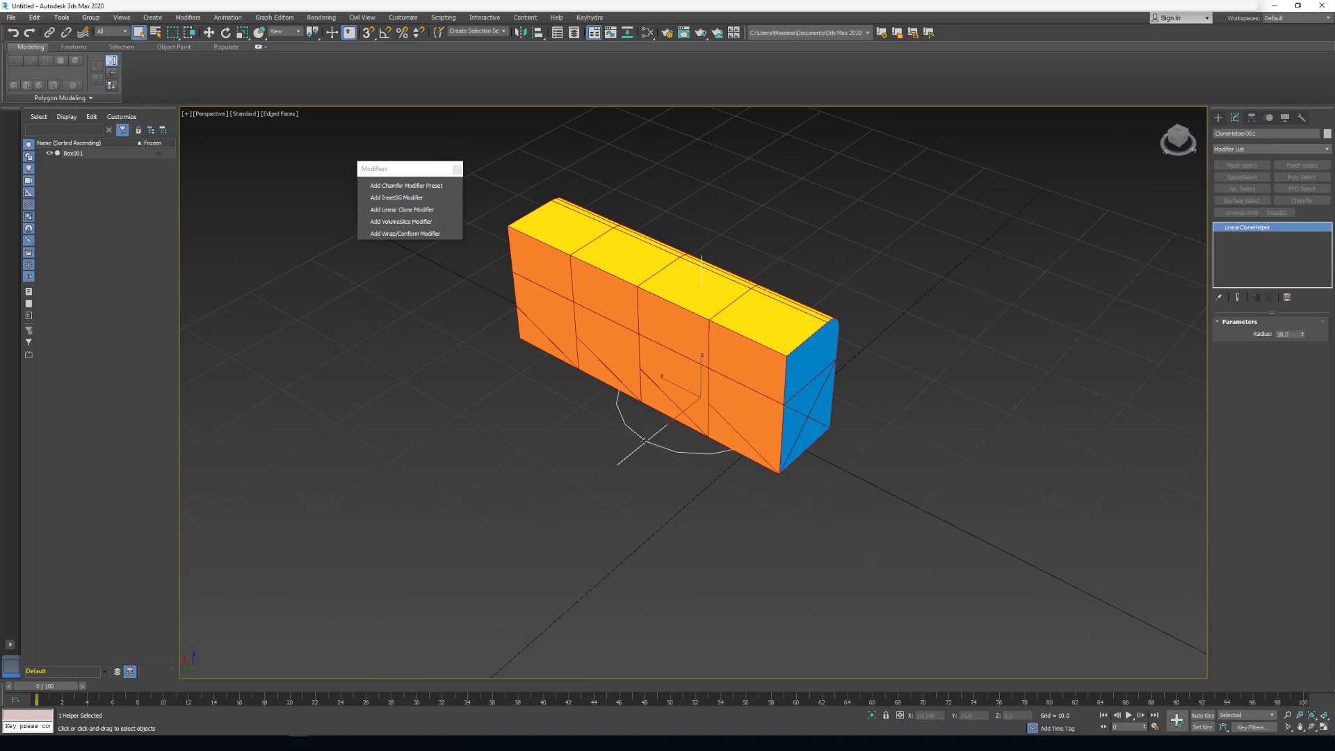
right_click(645, 440)
click(629, 452)
middle_drag(644, 439, 679, 464)
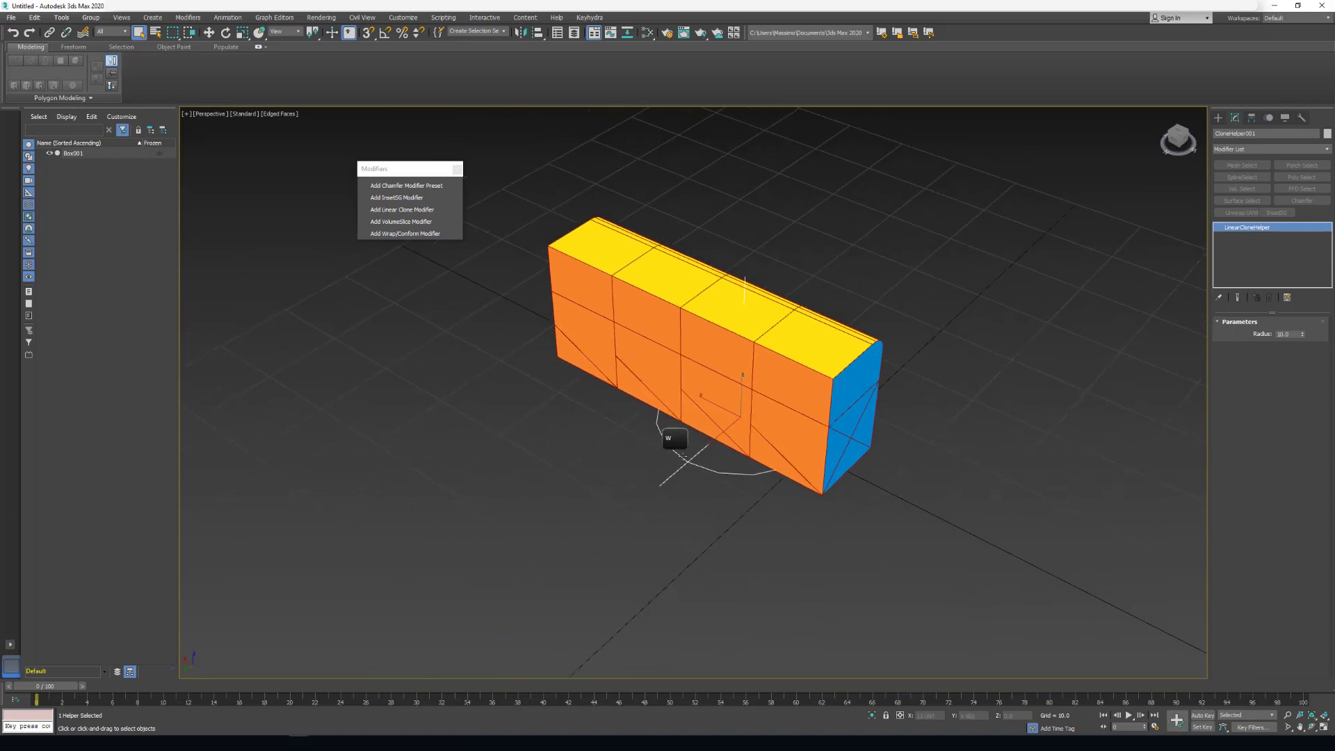
key(w)
drag(710, 427, 889, 411)
Step: Select the box and raise the Linear Clone's number of clones to 11
click(853, 400)
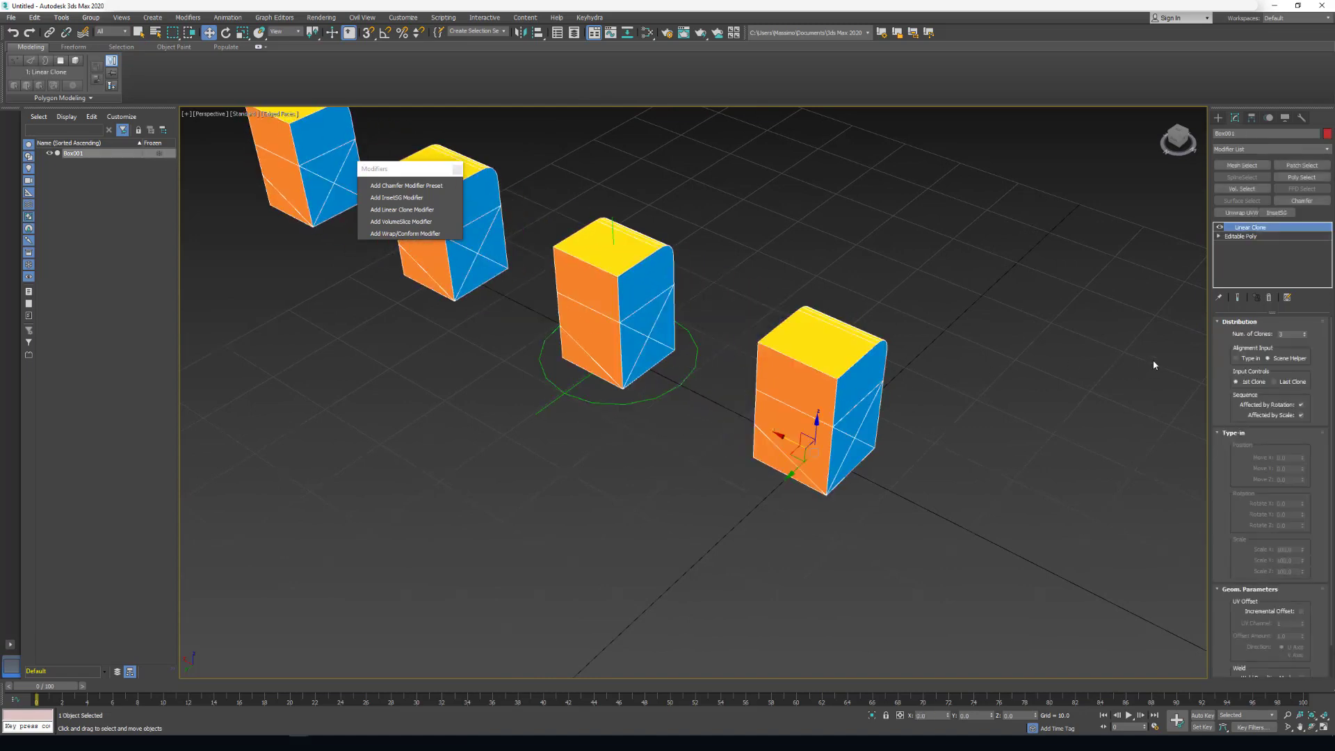
click(1305, 333)
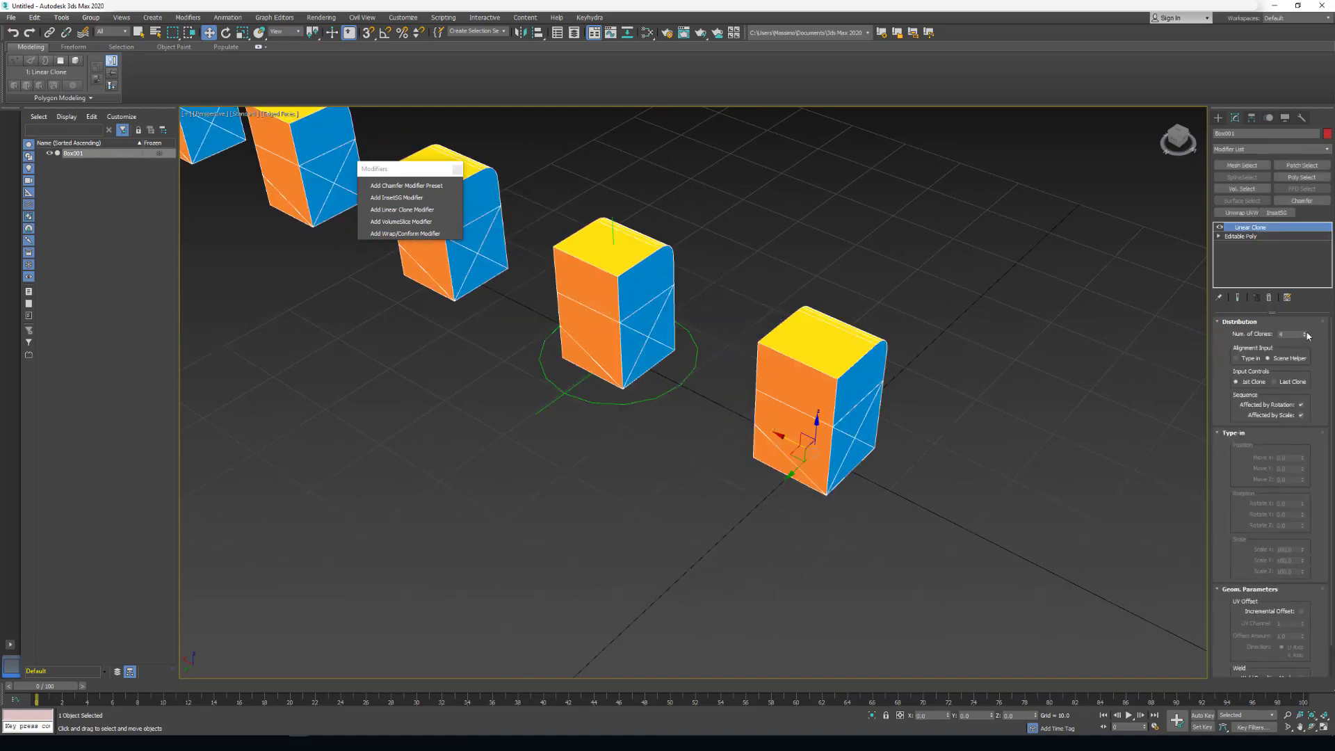
scroll(782, 417, down, 6)
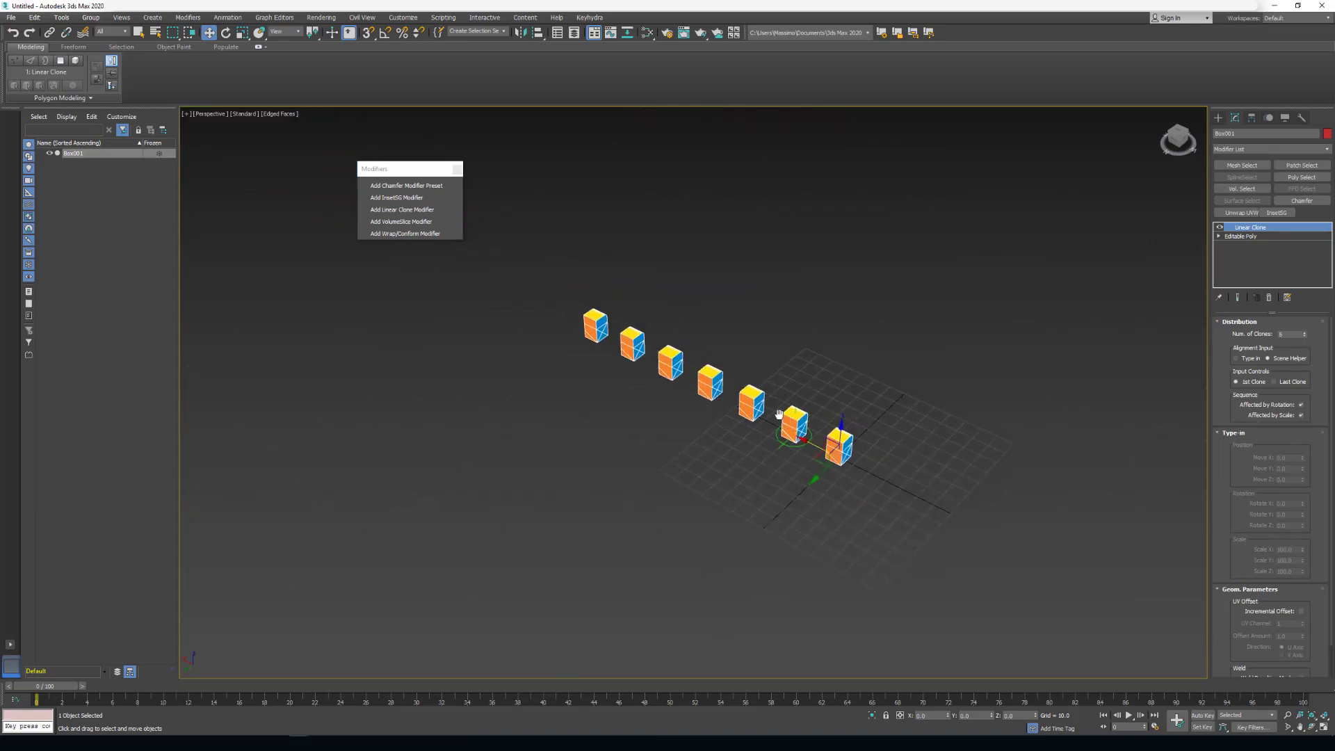
click(1305, 332)
click(1304, 332)
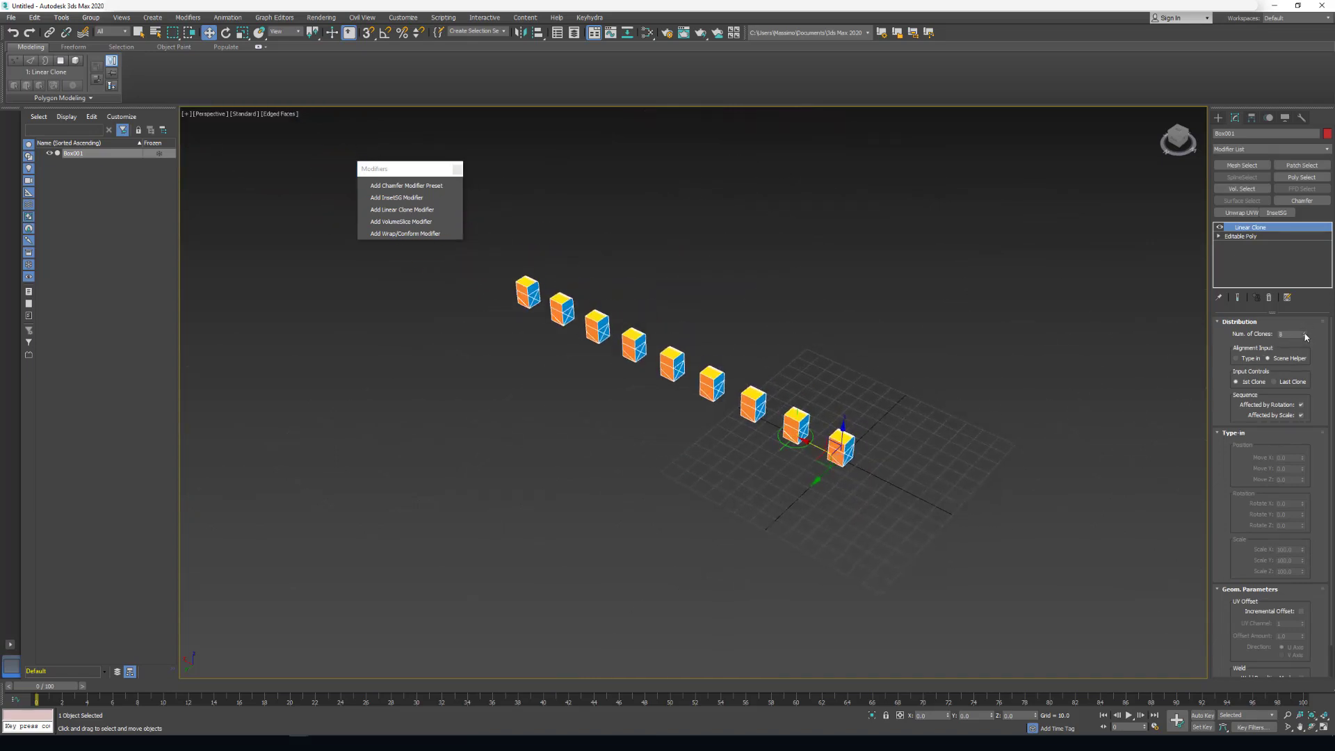
click(1305, 332)
click(1305, 333)
click(1304, 332)
Step: Switch the Linear Clone input control to Last Clone, move the helper to the far end of the row and reselect the box
mouse_move(797, 405)
alt+middle_down()
mouse_move(888, 438)
mouse_move(861, 470)
alt+middle_up()
click(1273, 382)
mouse_move(869, 455)
mouse_down()
mouse_move(235, 363)
mouse_move(341, 356)
mouse_move(855, 408)
mouse_move(231, 336)
mouse_up()
click(822, 430)
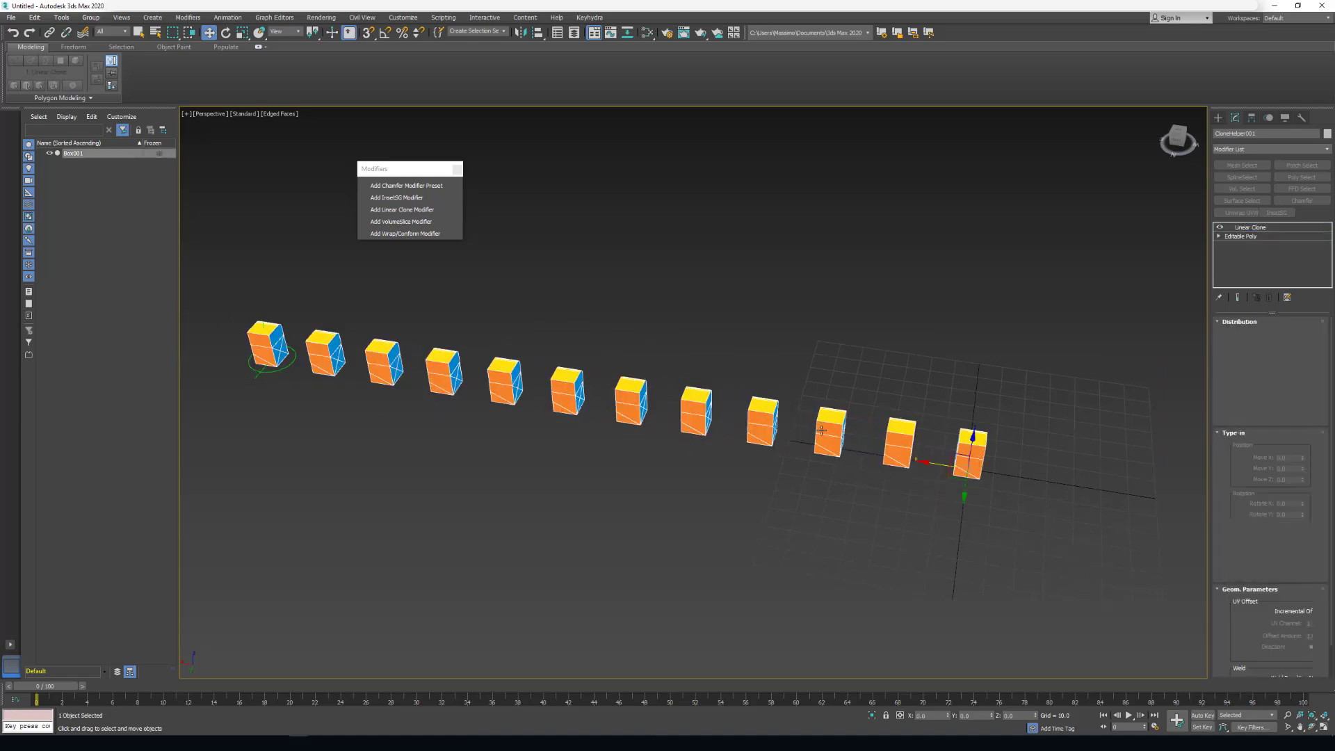
middle_drag(664, 374, 783, 374)
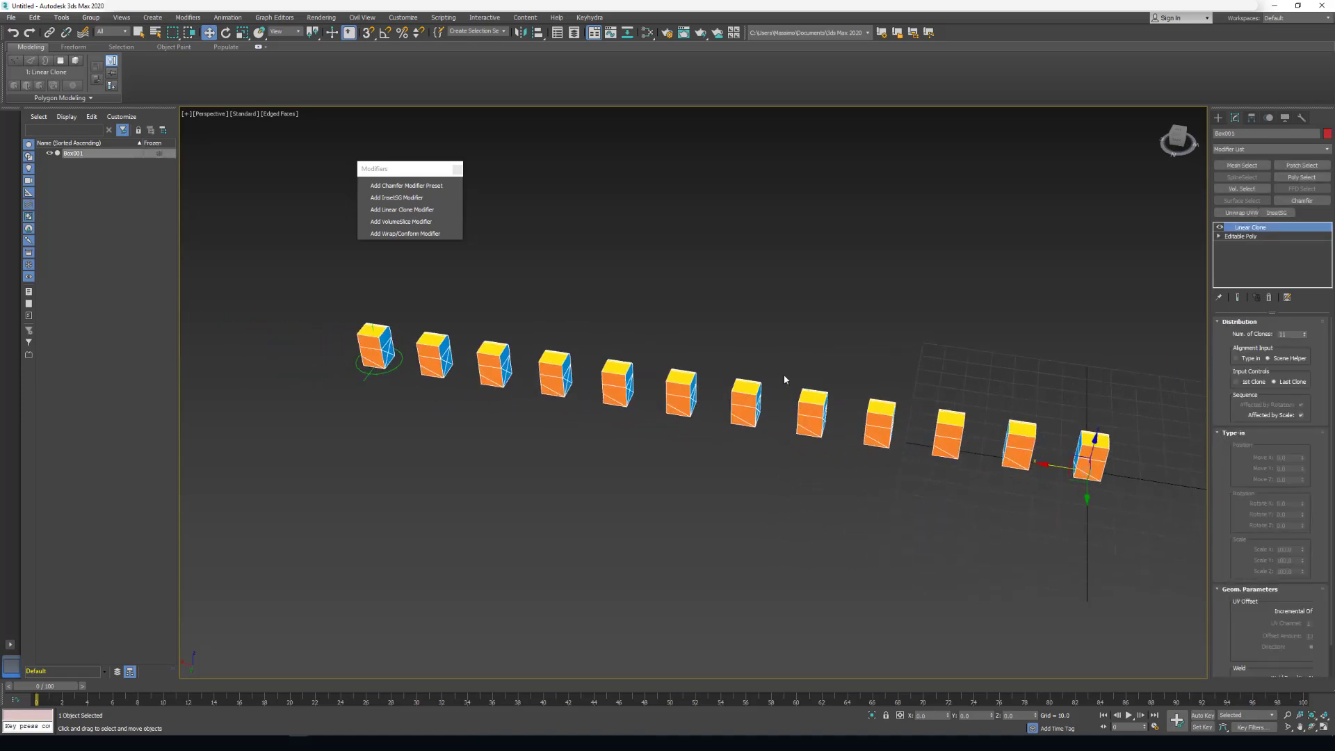
Step: Close the Modifiers palette and delete the Linear Clone modifier from the box
click(457, 169)
middle_drag(749, 280, 693, 246)
click(1268, 297)
middle_drag(958, 356, 726, 332)
scroll(800, 386, up, 5)
alt+middle_drag(837, 398, 802, 381)
scroll(802, 376, up, 3)
alt+middle_drag(688, 379, 656, 408)
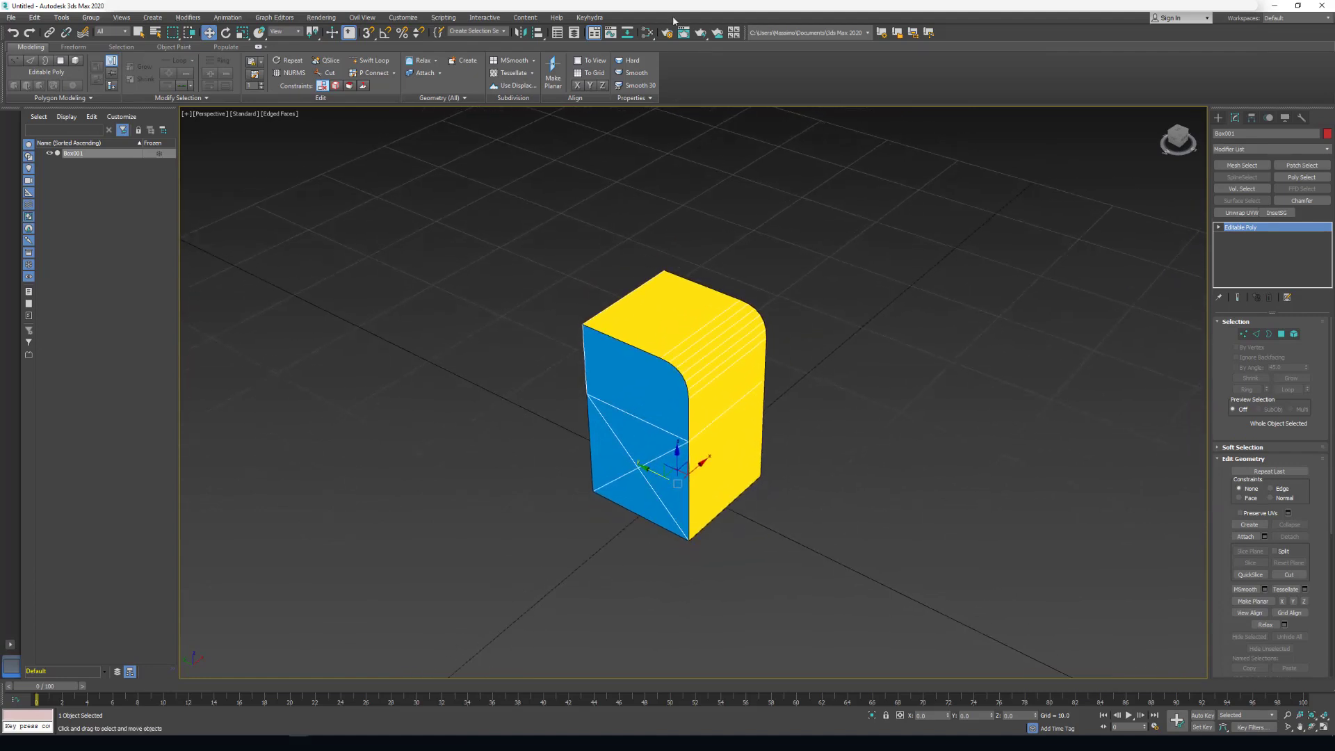
Step: Turn off the smoothing group display with the Keyhydra Smooth Group Display Toggle
click(589, 21)
mouse_move(628, 242)
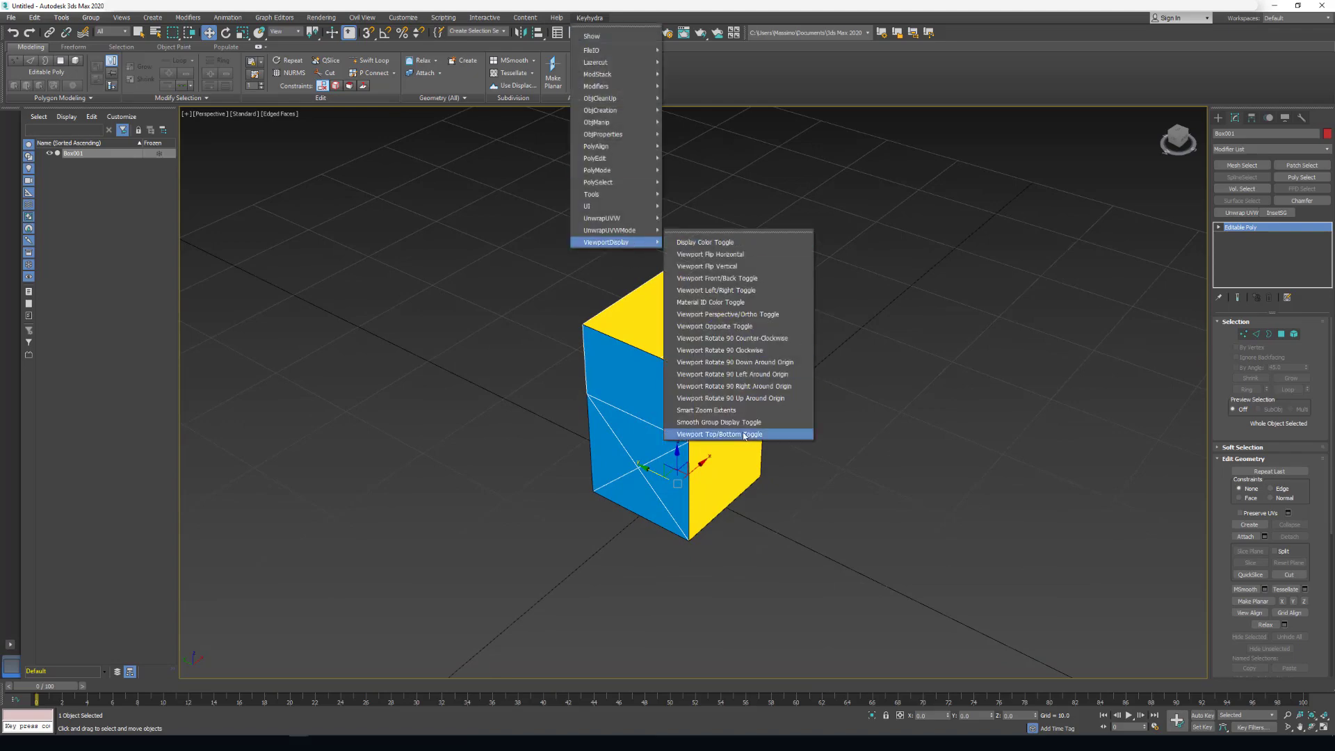
click(695, 422)
Step: Open the LazerCut Cutters tool and place its window clear of the red box
alt+middle_drag(575, 355, 673, 397)
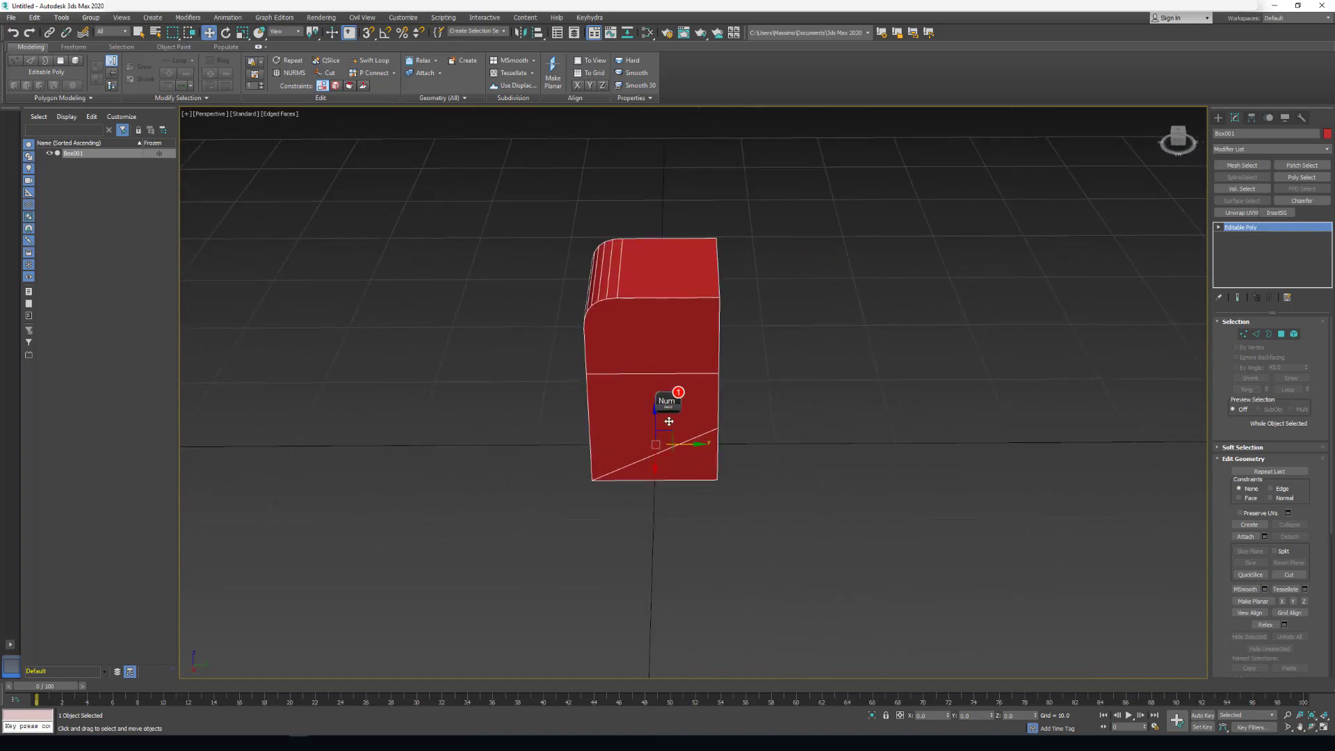
key(Num_Lock)
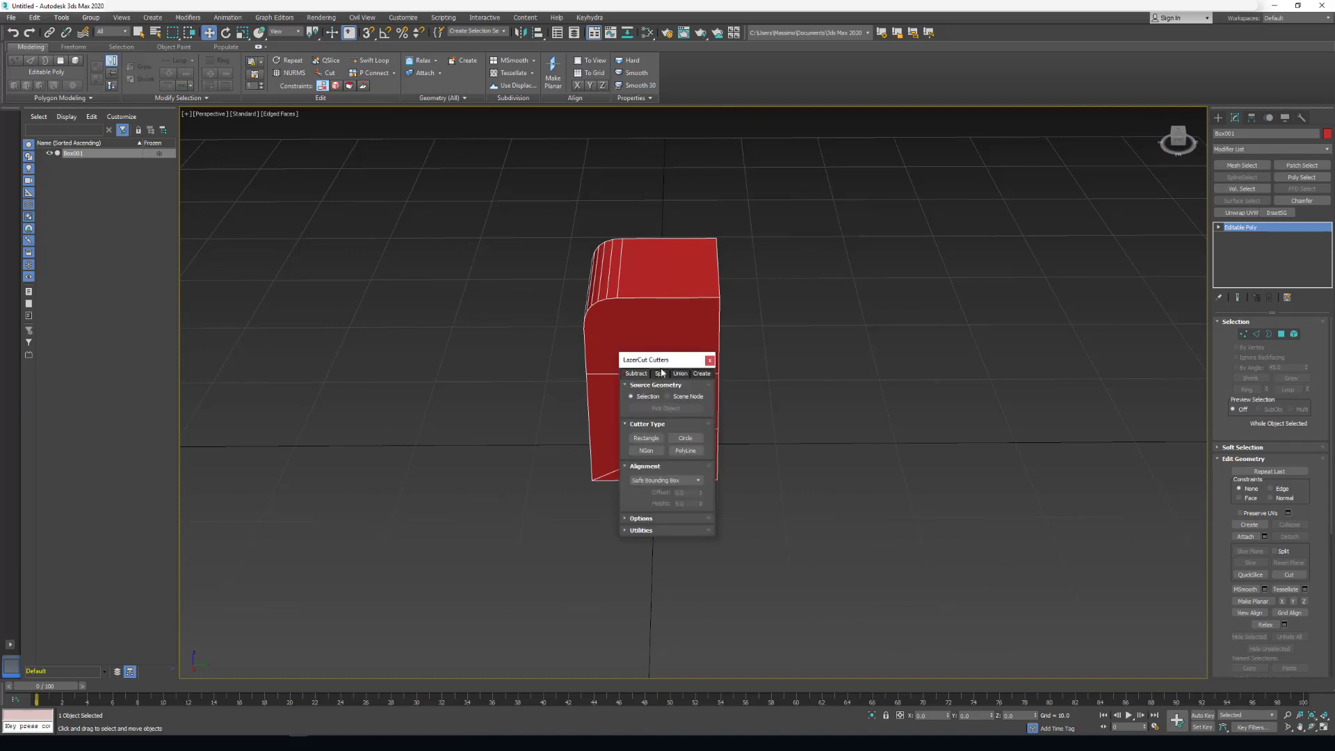
drag(661, 367, 322, 194)
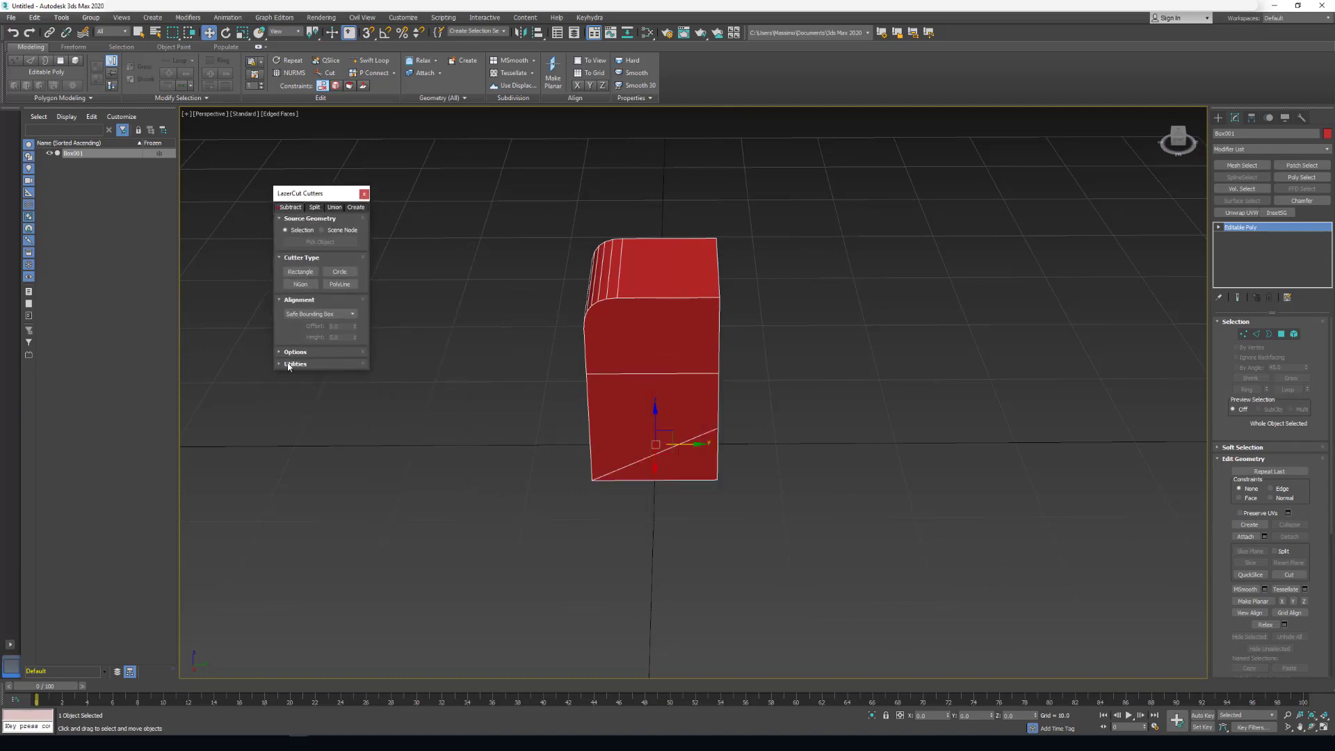
middle_drag(658, 388, 616, 387)
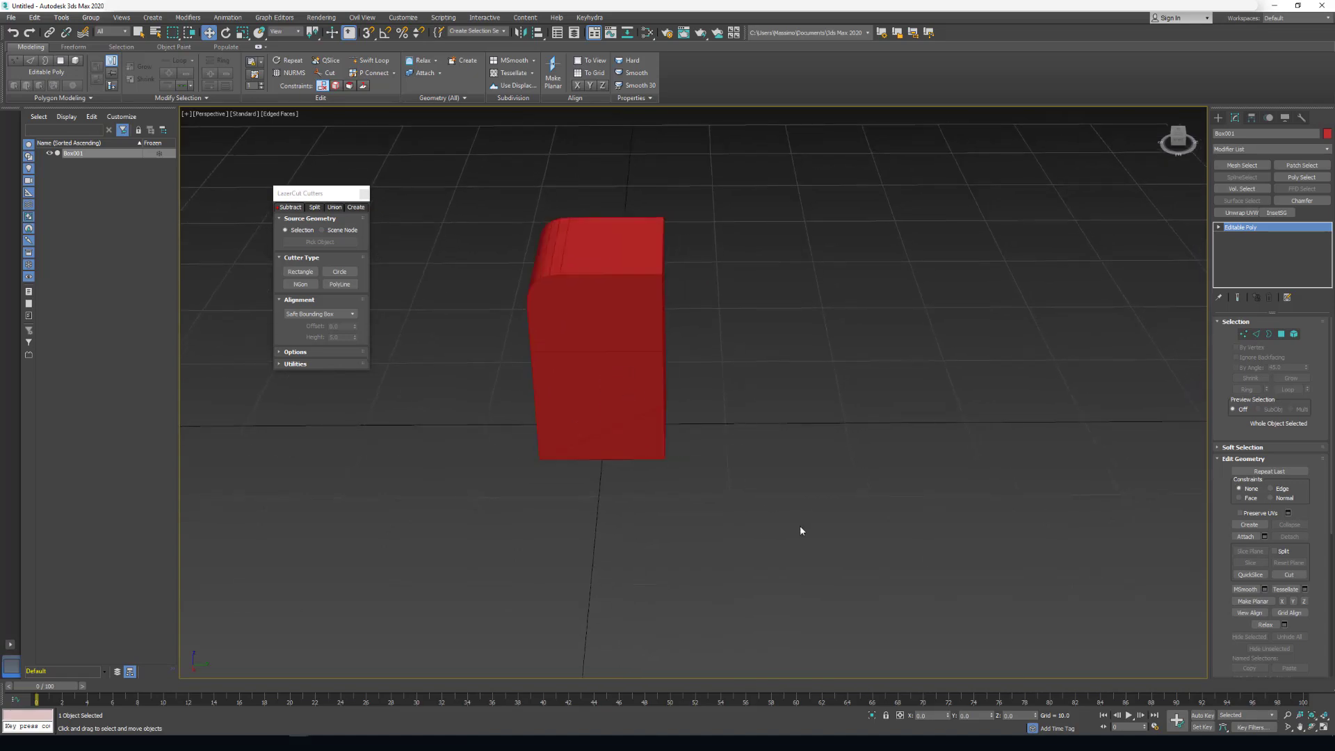
Step: Create a second box with the Keyhydra box shortcut and move it along Y until it stands clear of the red box
click(790, 528)
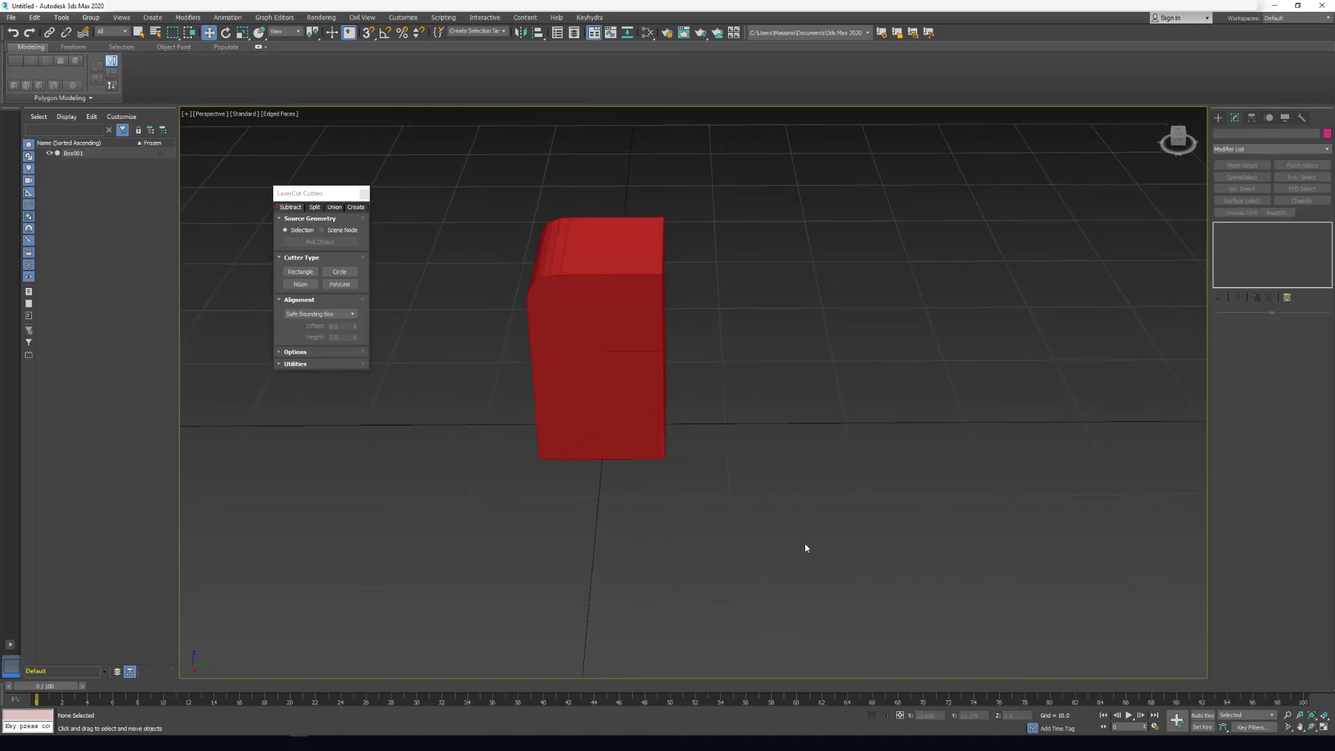
key(b)
key(b)
middle_drag(645, 449, 629, 427)
key(w)
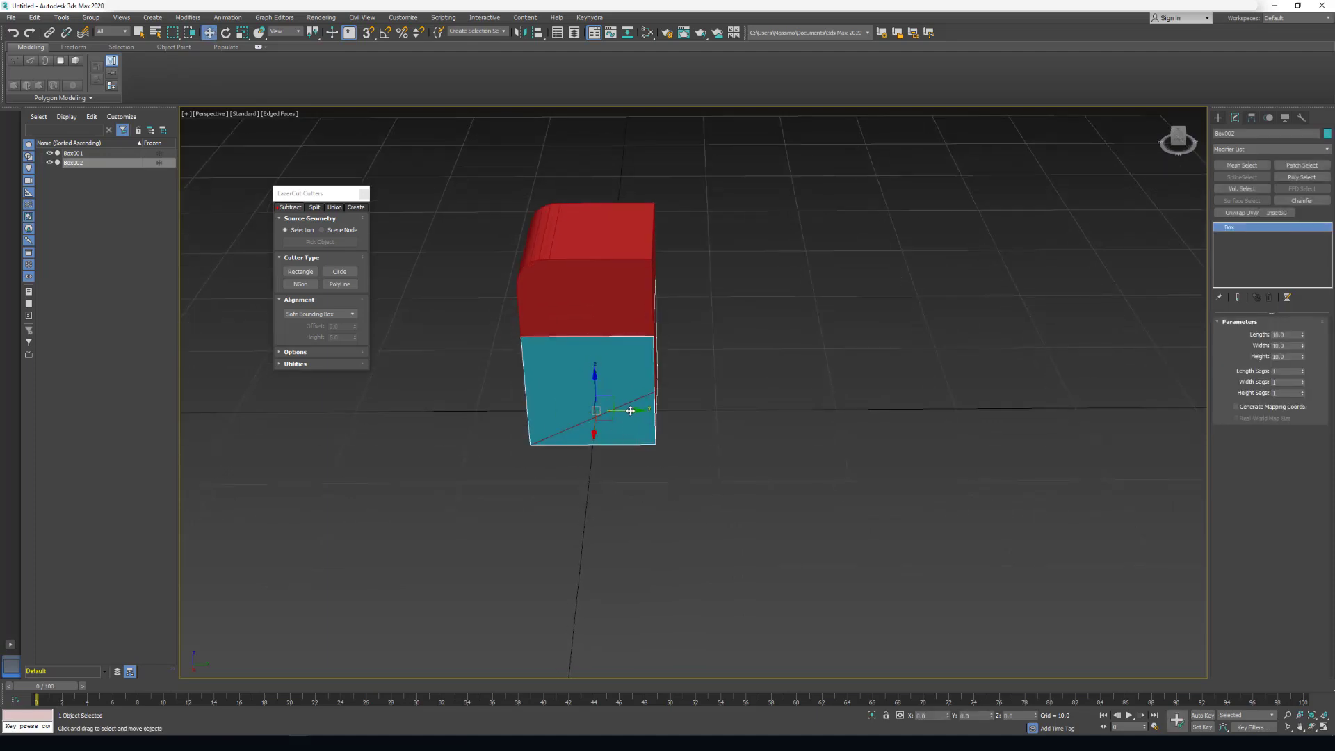
drag(630, 411, 843, 408)
alt+middle_drag(778, 417, 703, 398)
Step: Set the LazerCut source geometry to Scene Node and pick the red box as the source object
key(KP_Add)
click(637, 314)
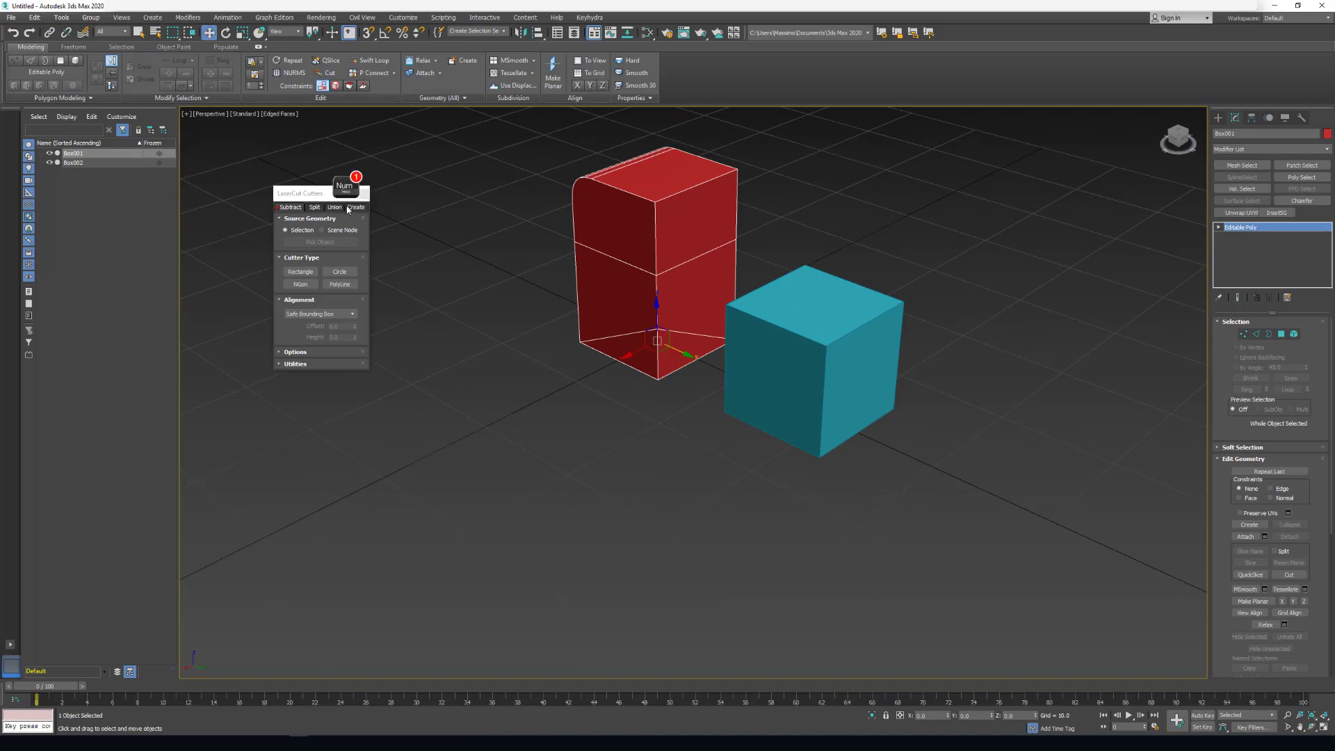
click(321, 230)
click(320, 241)
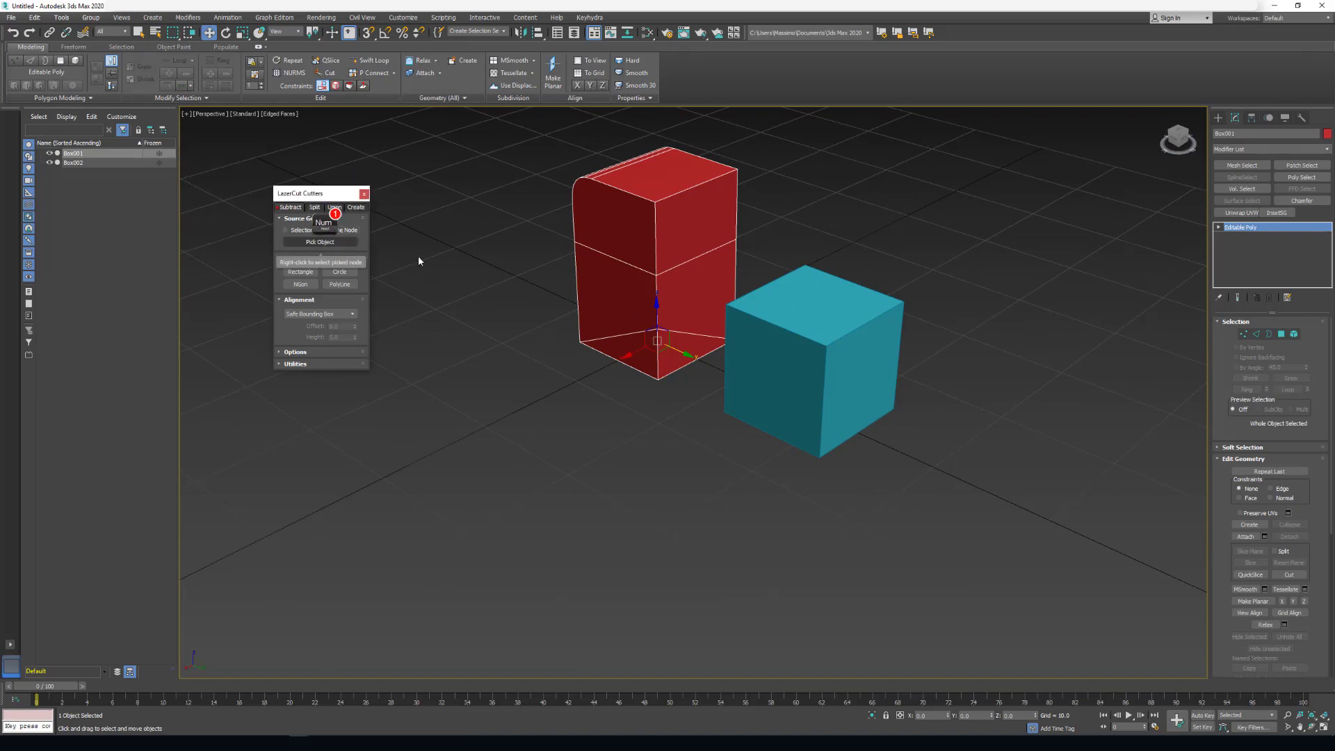
click(657, 240)
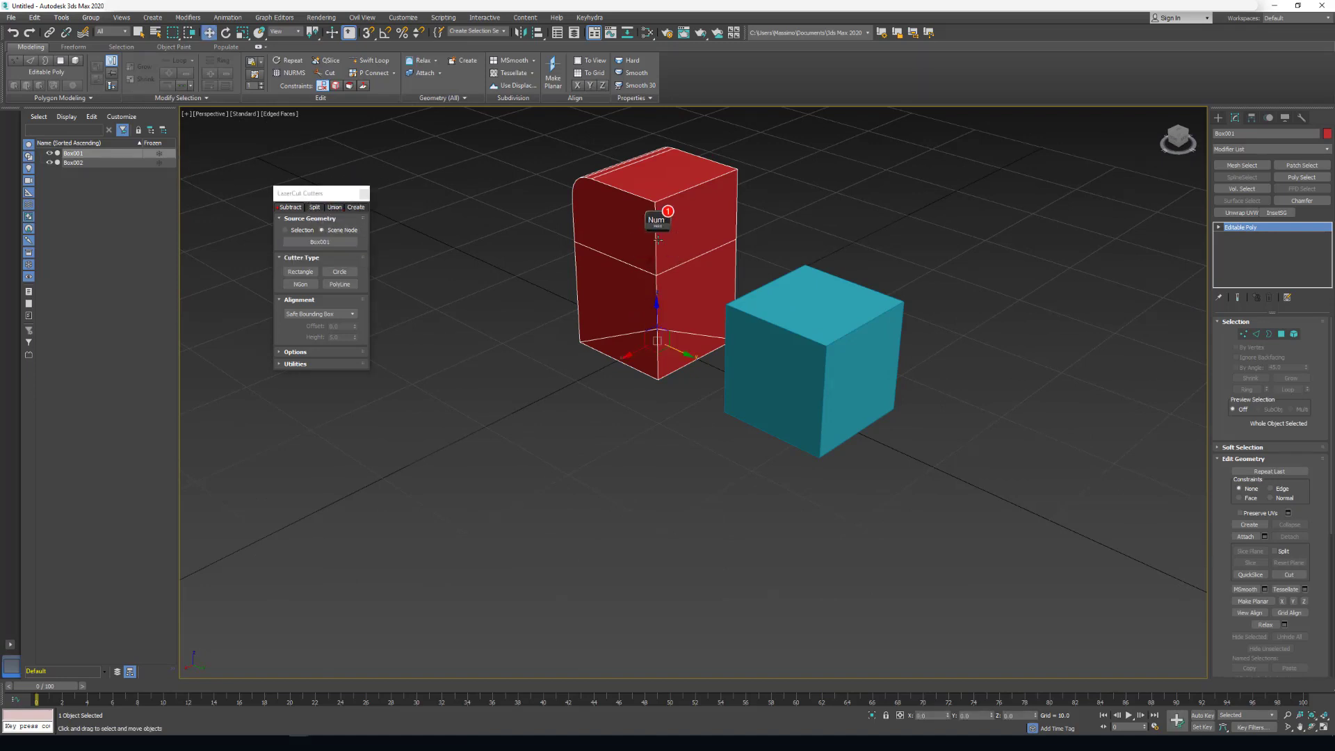
Step: Select the teal box and turn it into a subtracting cutter for the red box with Make Cutter From Selection
click(782, 333)
click(293, 363)
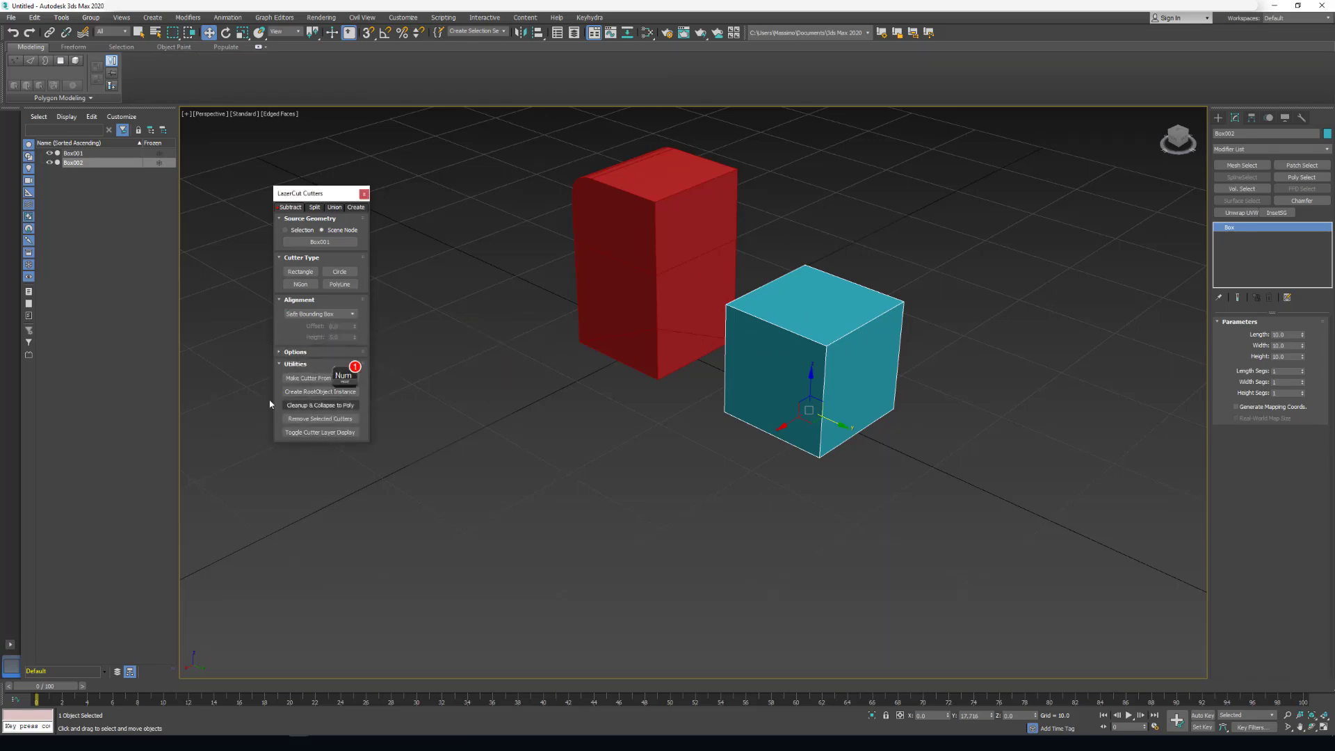
click(317, 379)
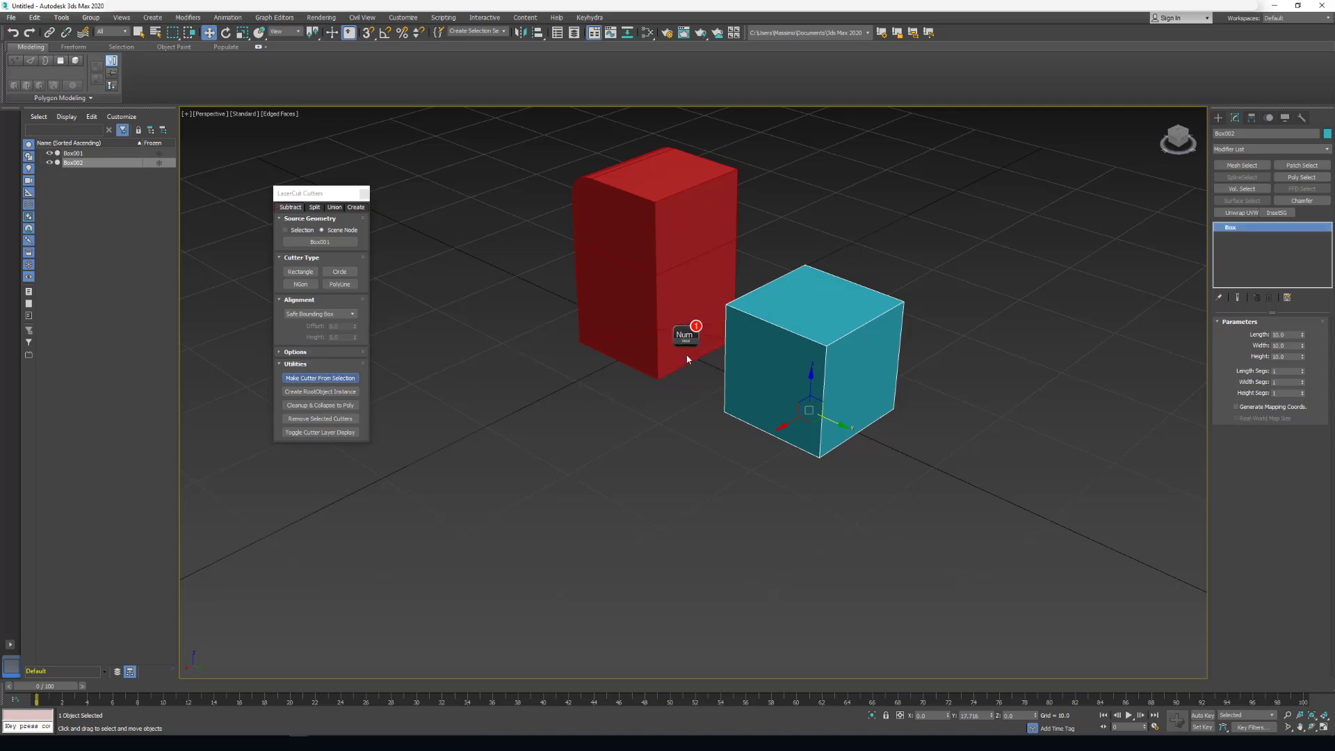
middle_drag(684, 355, 574, 388)
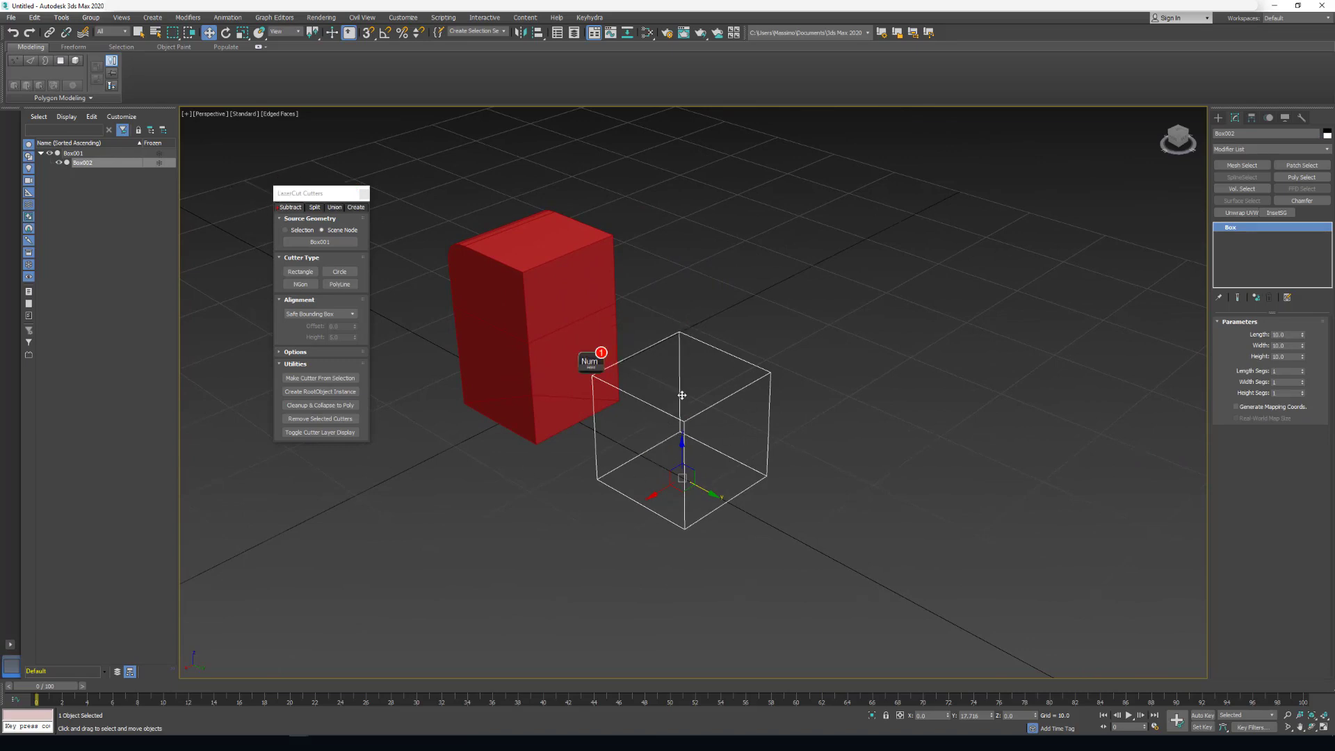
mouse_move(674, 382)
middle_down()
mouse_move(686, 351)
mouse_move(694, 399)
middle_up()
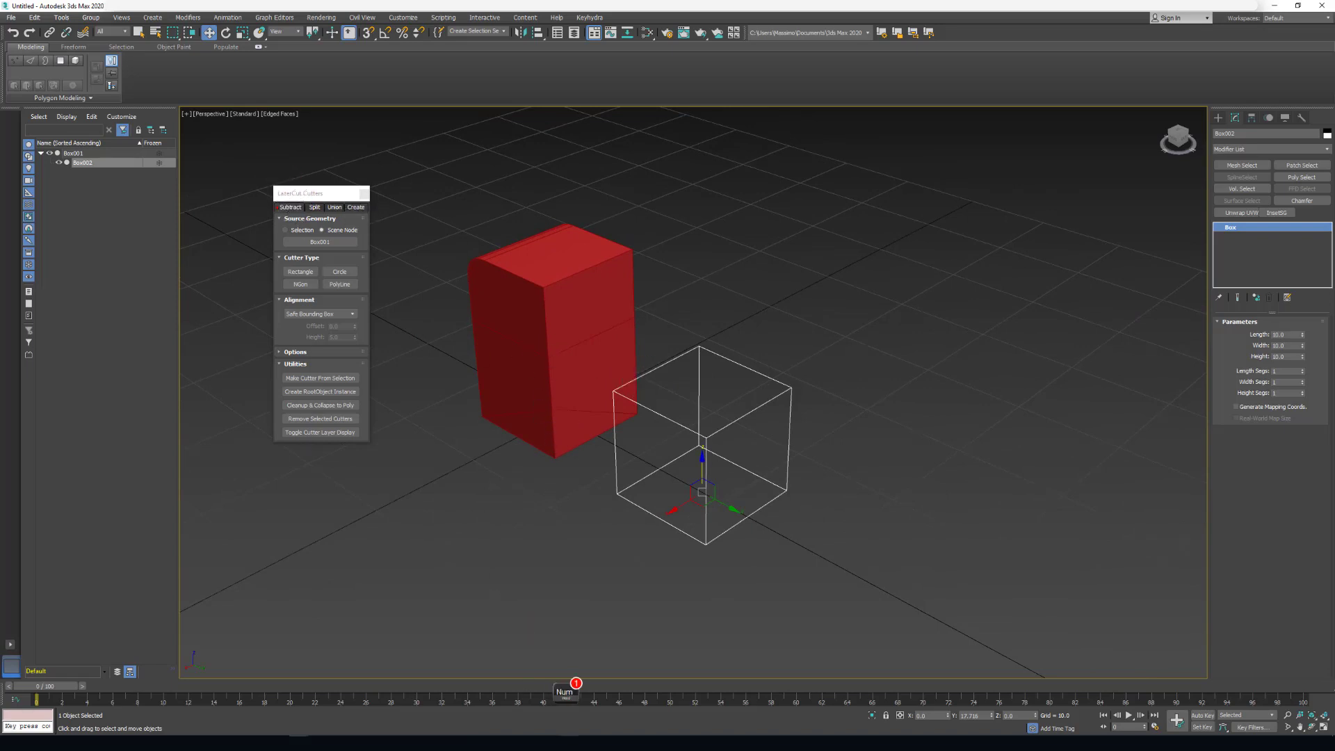
click(1205, 743)
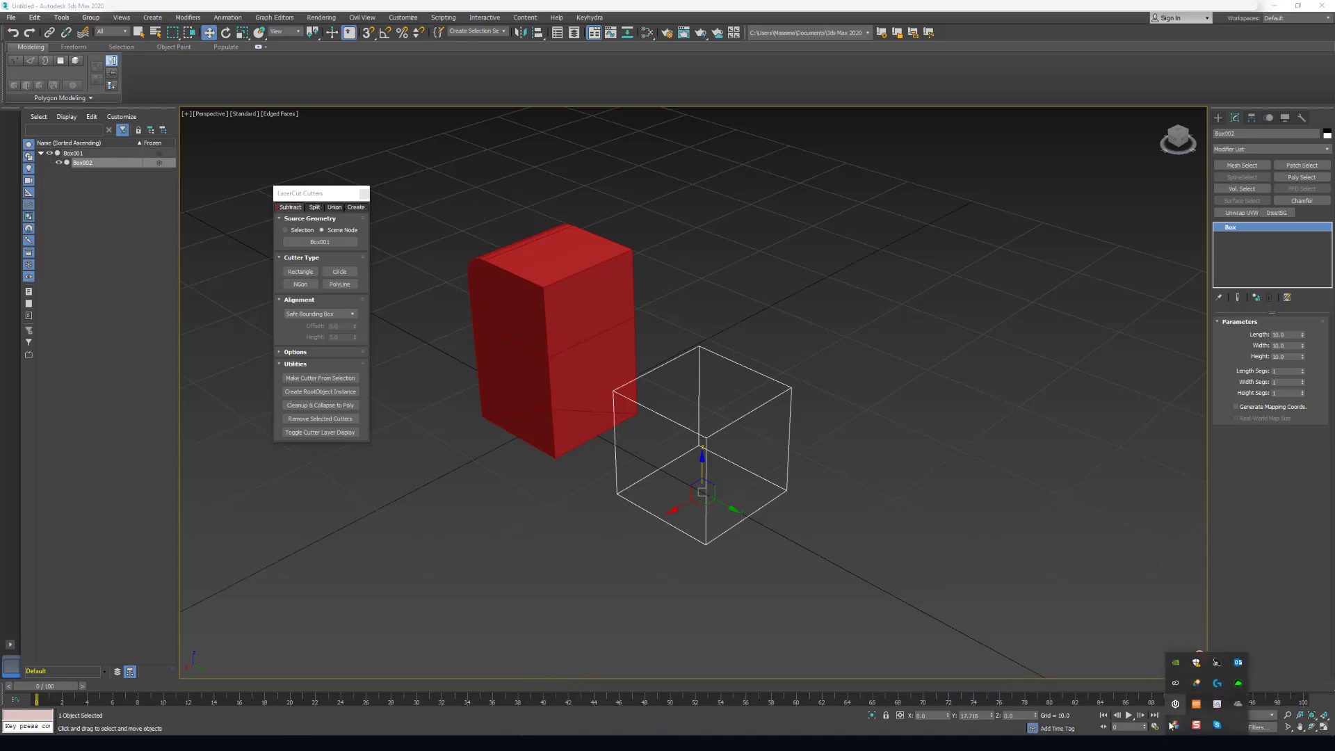
right_click(1174, 726)
click(1197, 713)
Step: Move the wireframe cutter into the red box and lower it so it carves a notch out of a lower corner
alt+middle_drag(596, 468, 676, 436)
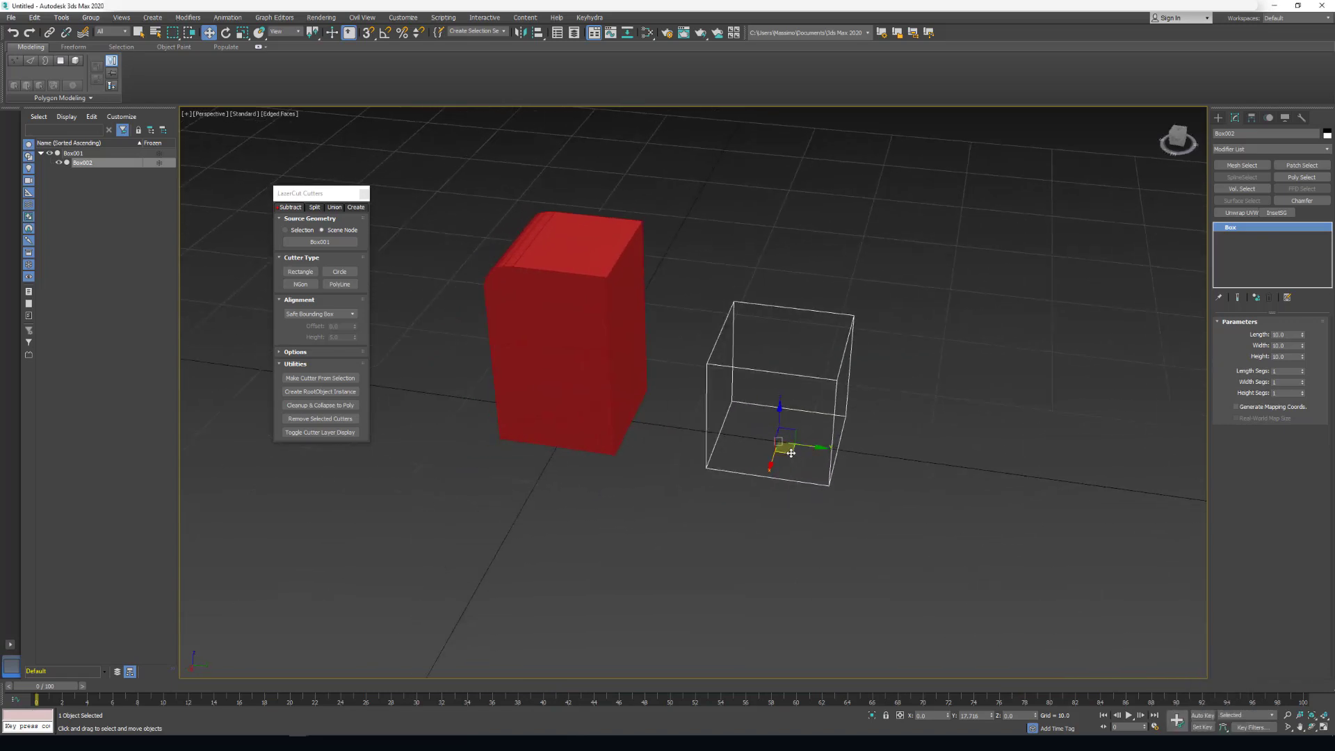
drag(791, 453, 604, 445)
alt+middle_drag(604, 446, 564, 434)
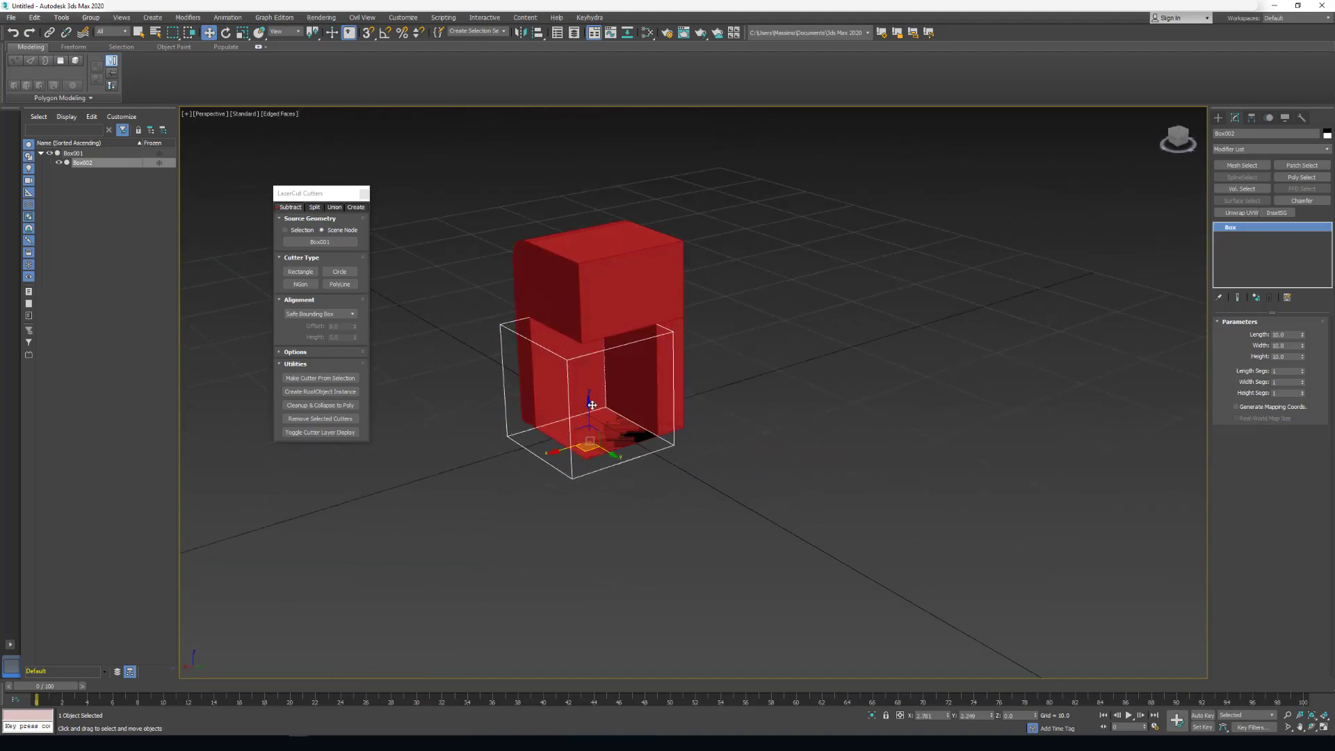
drag(590, 405, 590, 445)
mouse_move(590, 445)
alt+middle_down()
mouse_move(557, 441)
mouse_move(578, 456)
alt+middle_up()
drag(571, 477, 537, 495)
alt+middle_drag(432, 467, 603, 471)
Step: Clone the cutter upward and shift the copy so it cuts a second notch in the red box's upper corner
shift+drag(626, 471, 618, 292)
click(673, 415)
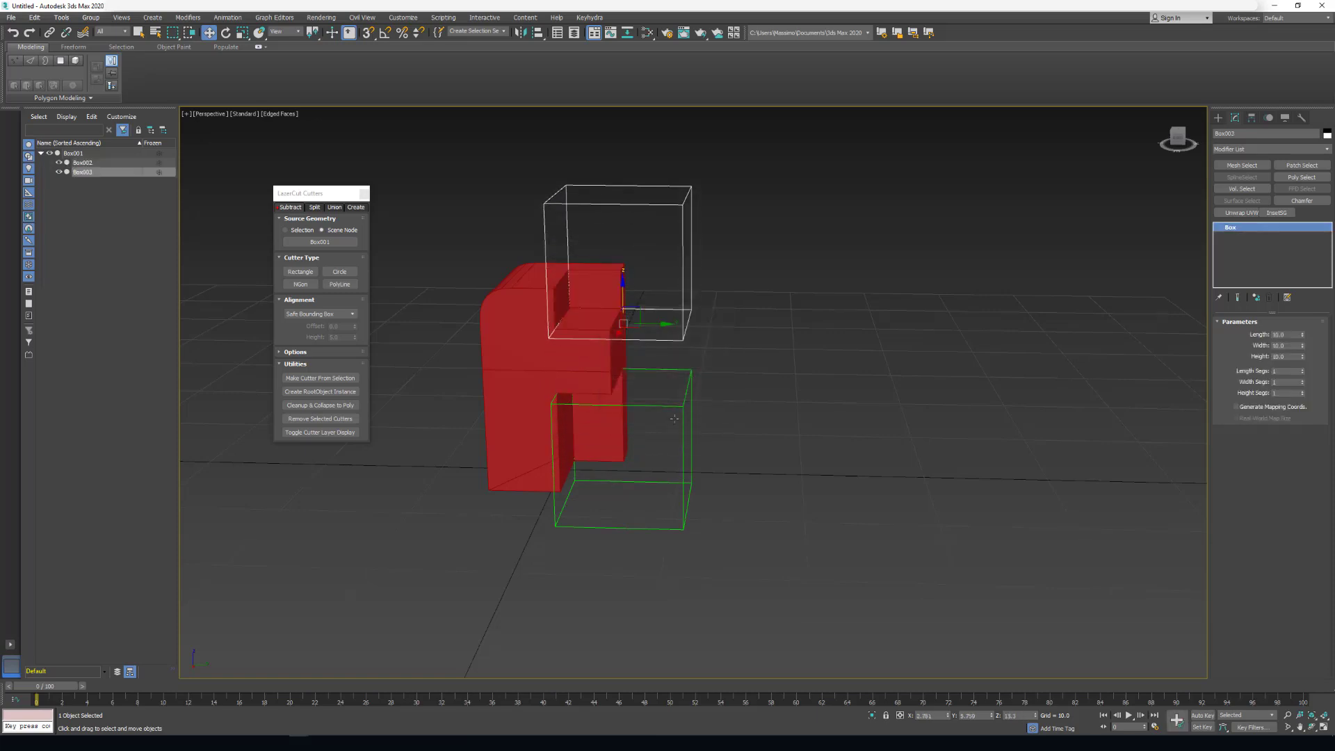
alt+middle_drag(583, 369, 585, 340)
drag(585, 341, 506, 356)
alt+middle_drag(492, 381, 724, 341)
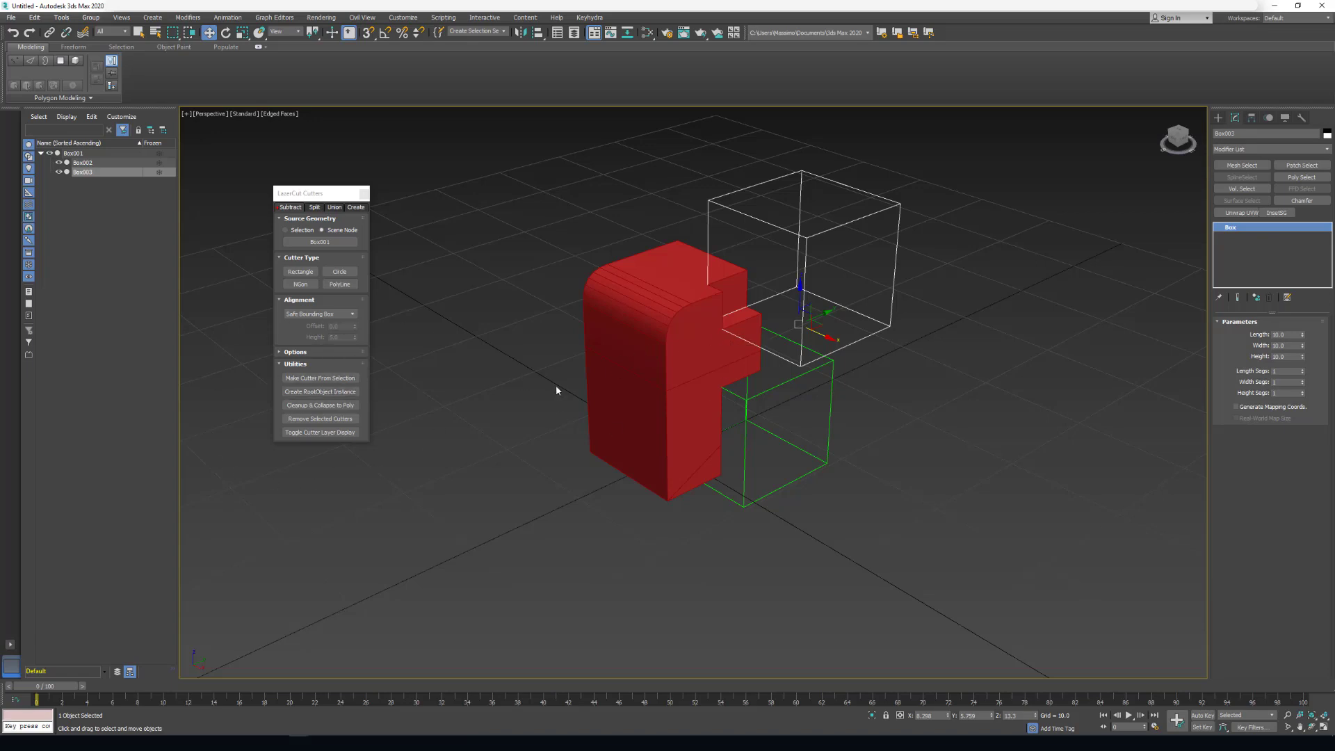
Step: Select the cut red box and collapse its Boolean to an Editable Poly
middle_drag(631, 367, 652, 365)
click(655, 360)
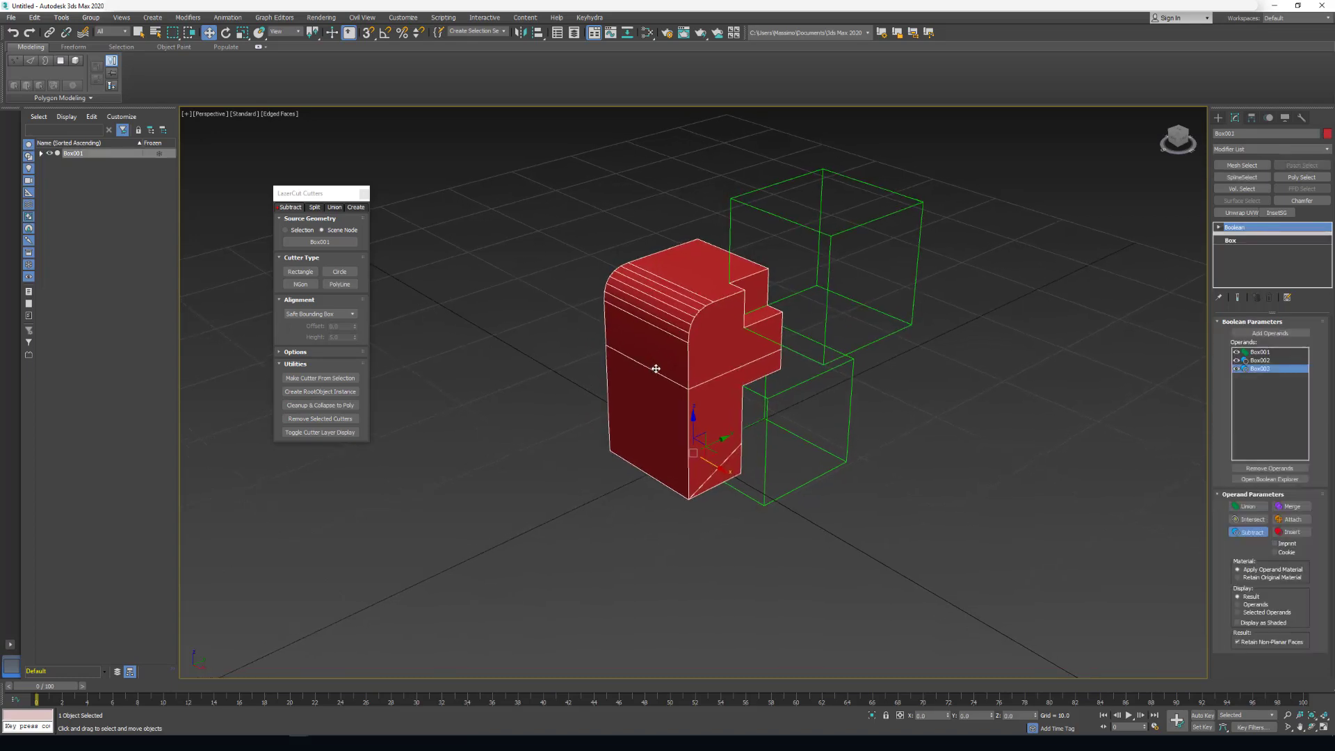
key(ctrl+e)
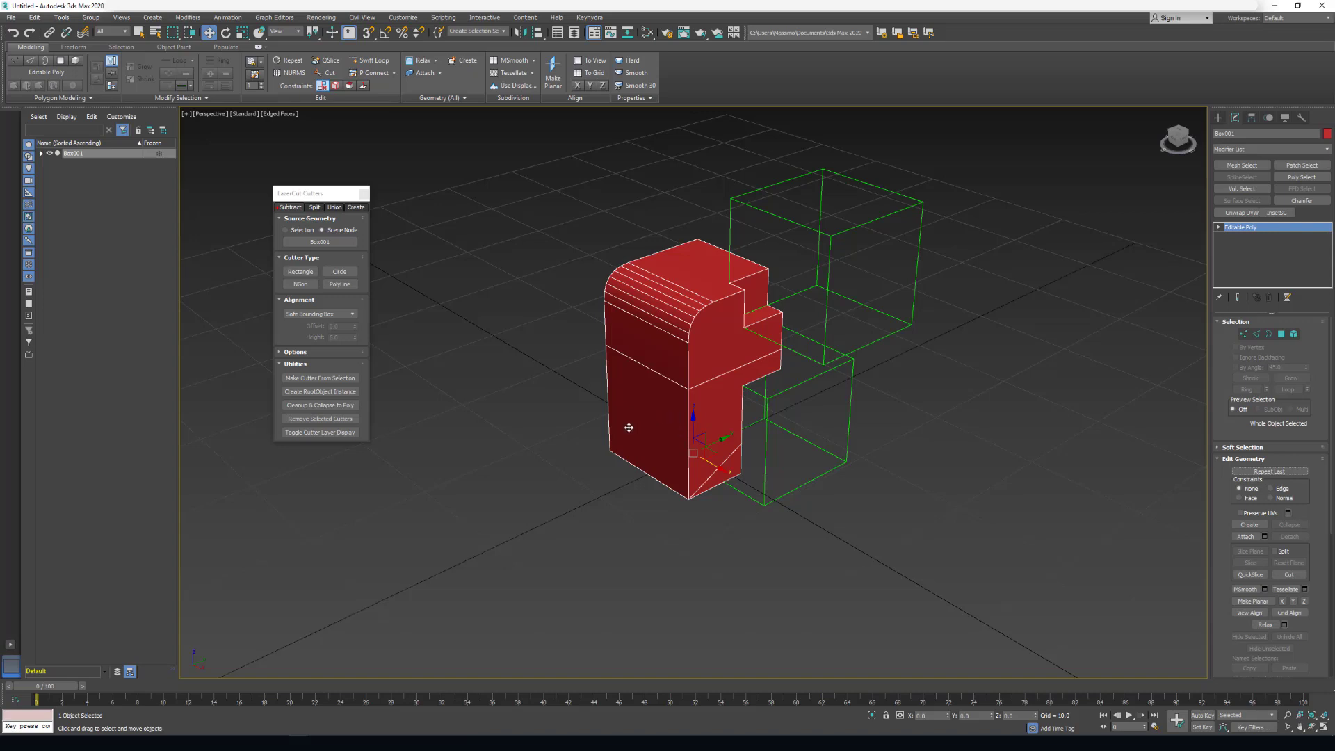
Step: Select and delete the red box's two child cutters, reselect the box and undo the last unwanted change
alt+middle_drag(629, 428, 602, 398)
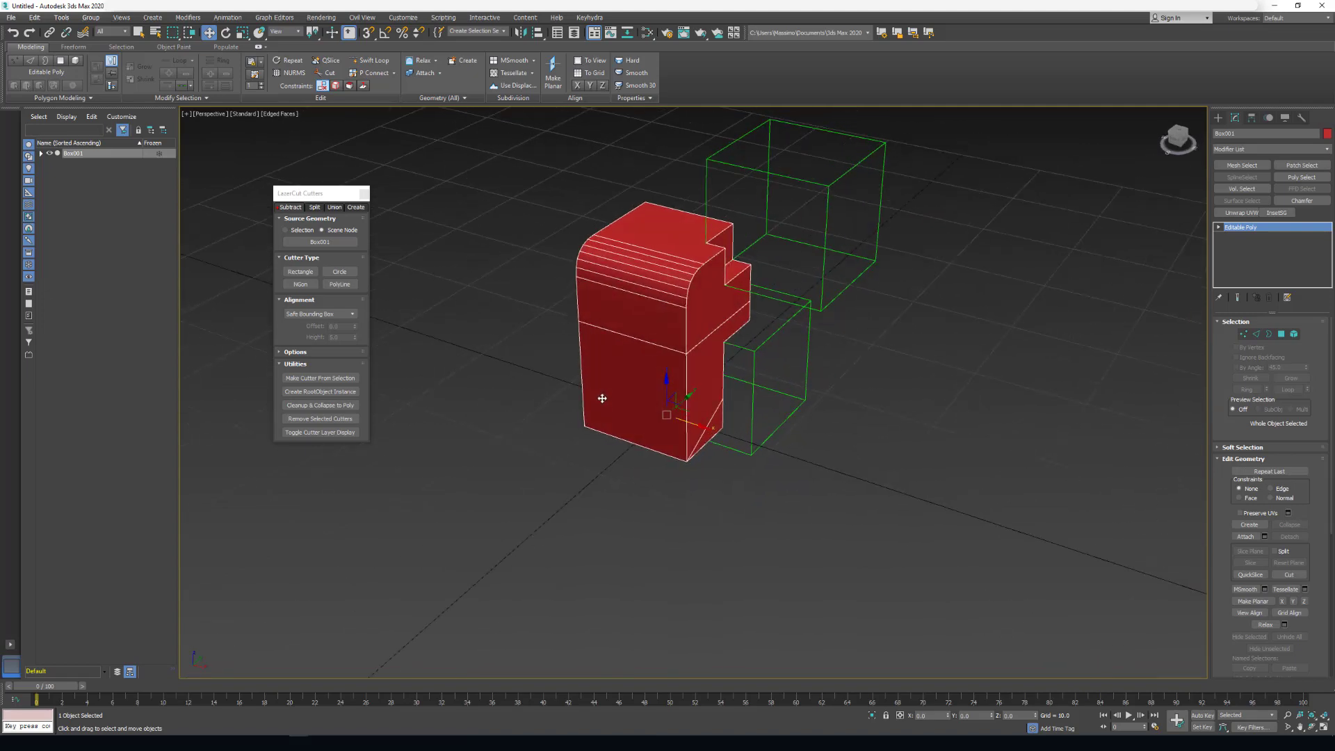
key(Page_Down)
middle_drag(602, 361, 690, 400)
key(Delete)
click(611, 401)
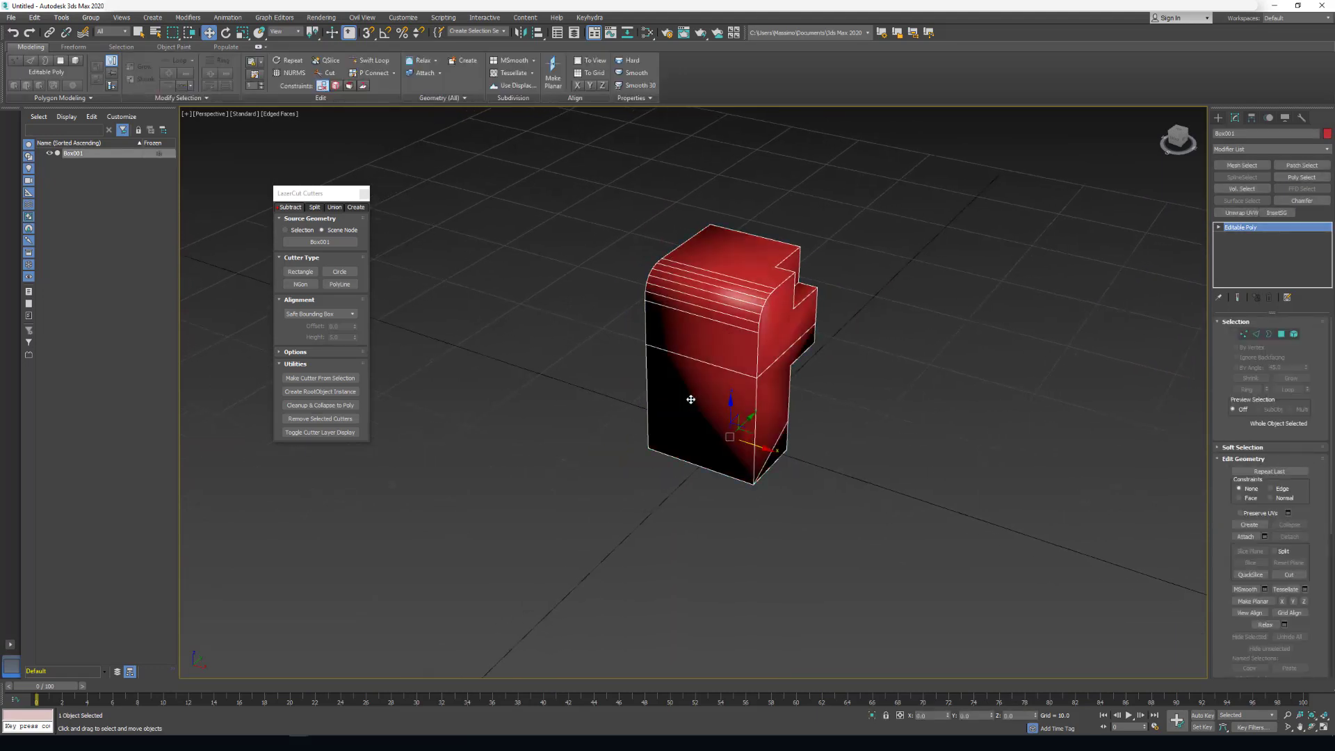
key(ctrl+z)
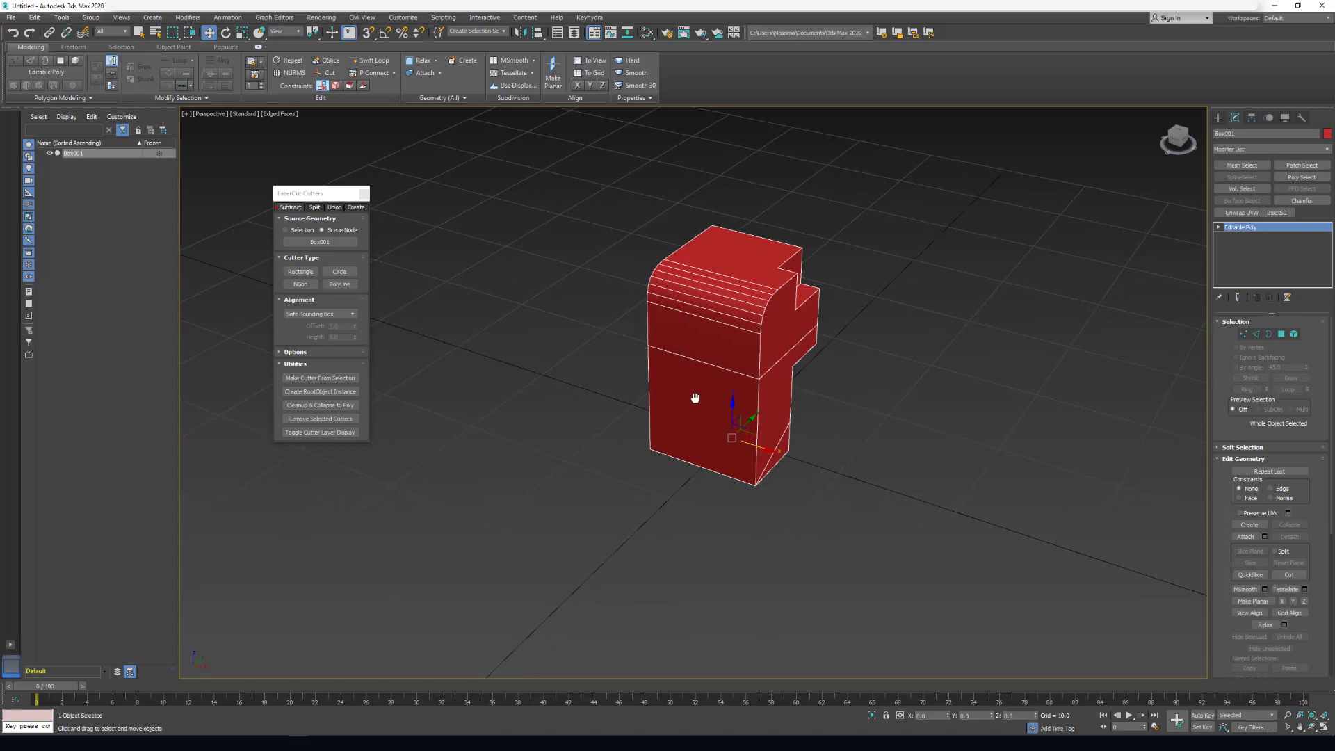
Step: Enter polygon mode on the red box and select its large flat side face
key(4)
click(693, 422)
alt+middle_drag(695, 422, 727, 437)
scroll(729, 405, up, 2)
scroll(727, 403, down, 1)
Step: Open the Keyhydra Editor and bring up the C key's Create/Color function for editing
click(588, 18)
click(576, 59)
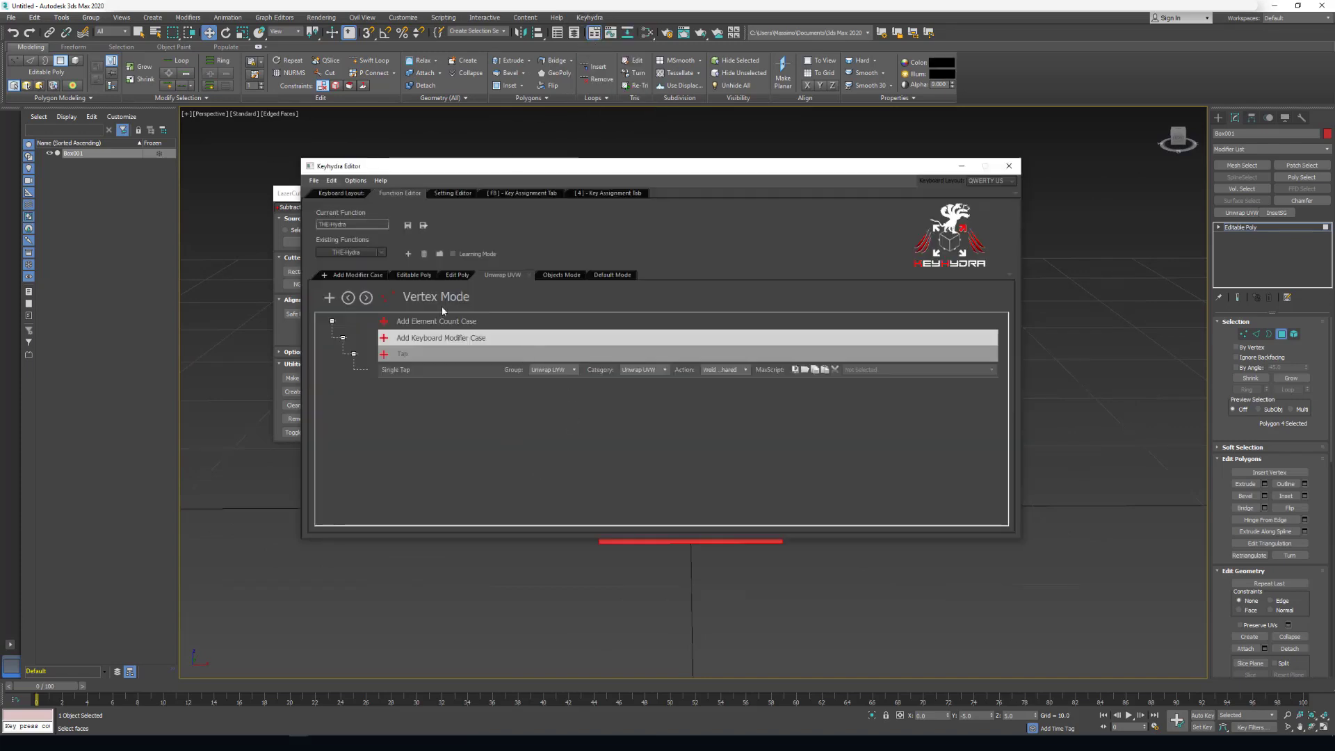
click(346, 194)
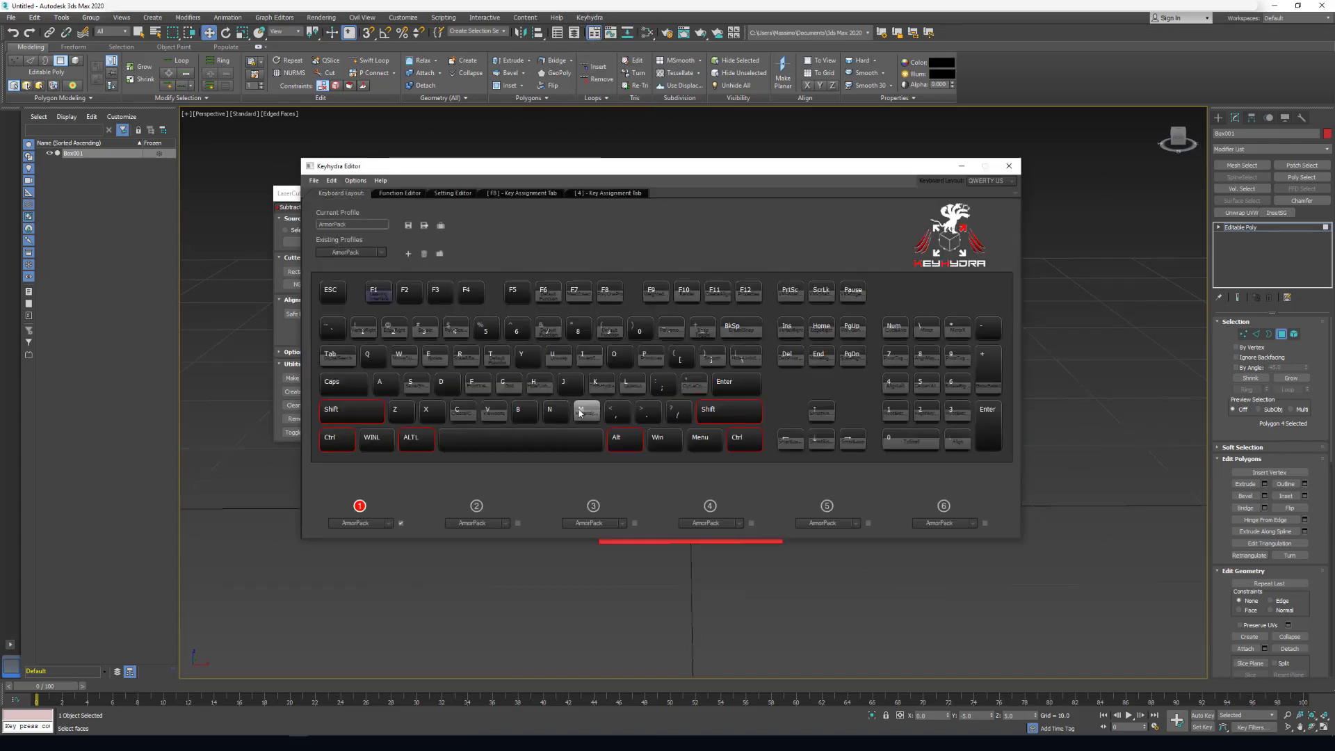
right_click(459, 417)
click(475, 436)
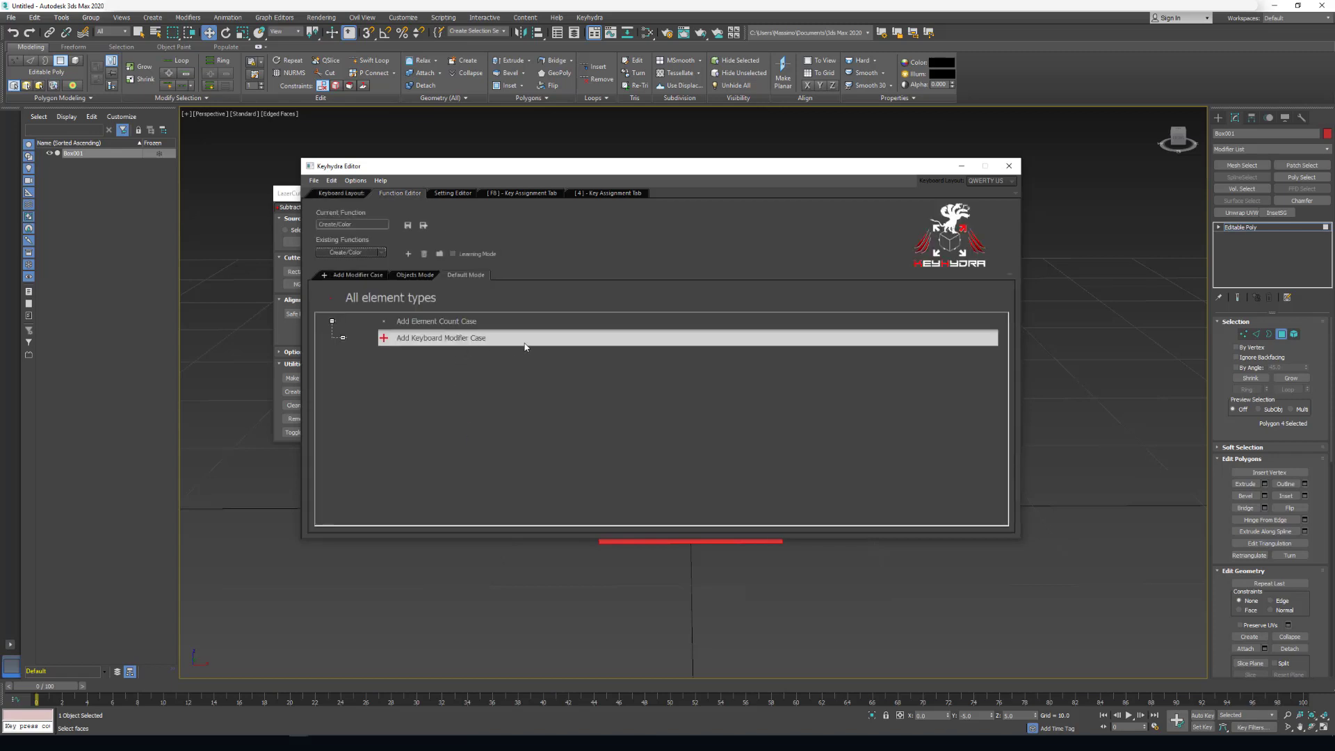
Step: Expand the default mode's keyboard case and add an Editable Poly modifier case to the Create/Color function
click(411, 339)
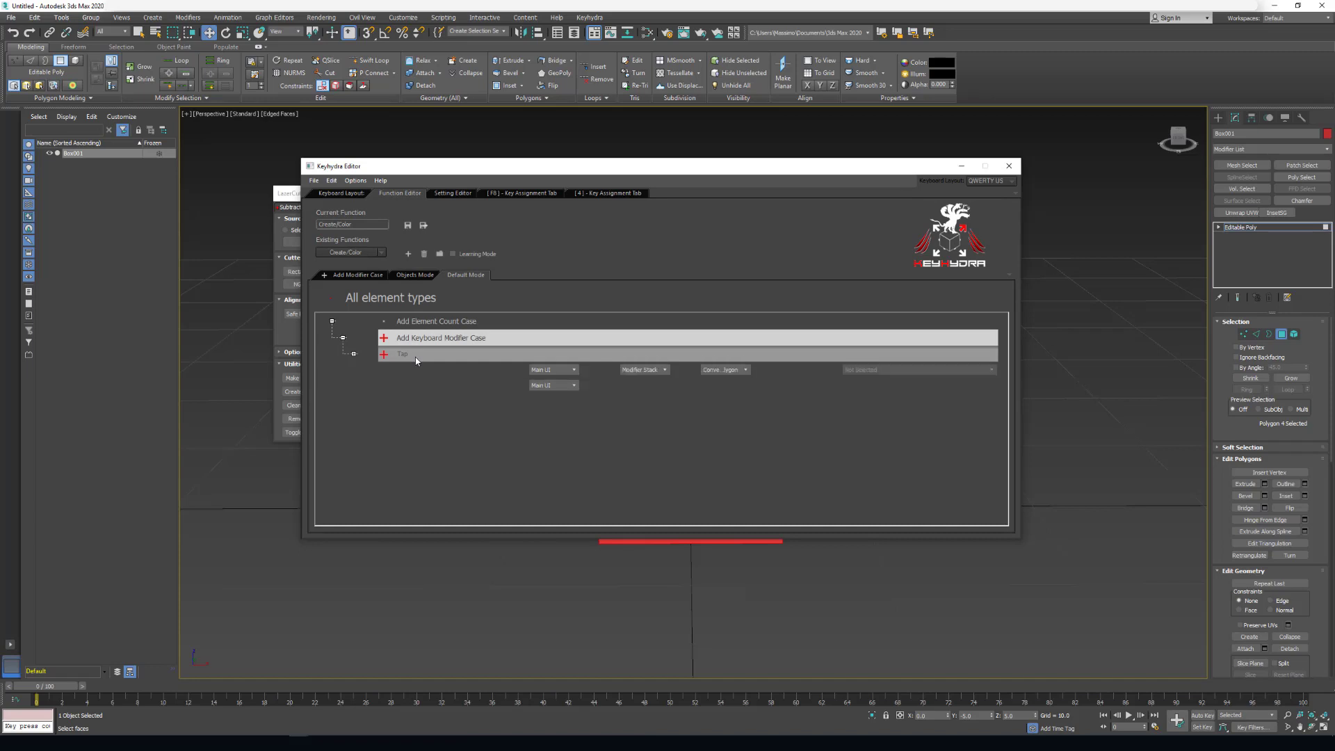
click(324, 276)
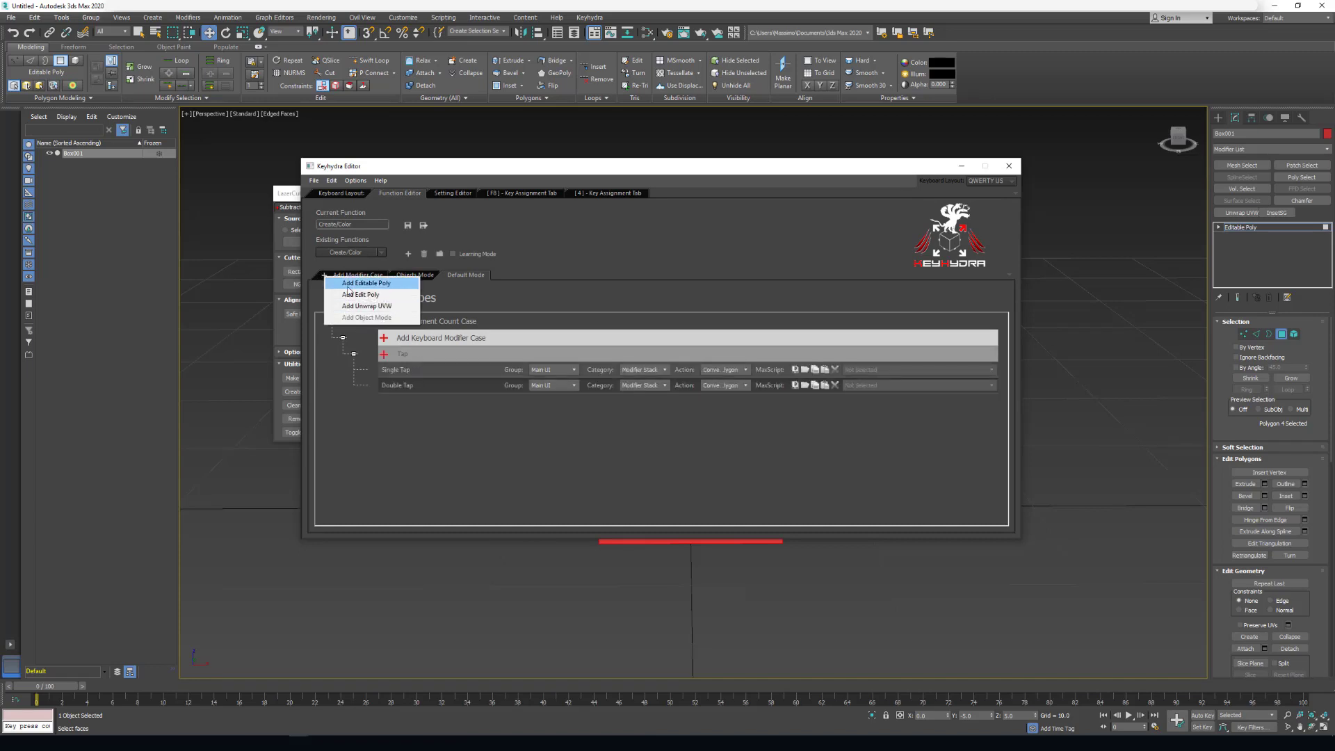
click(347, 284)
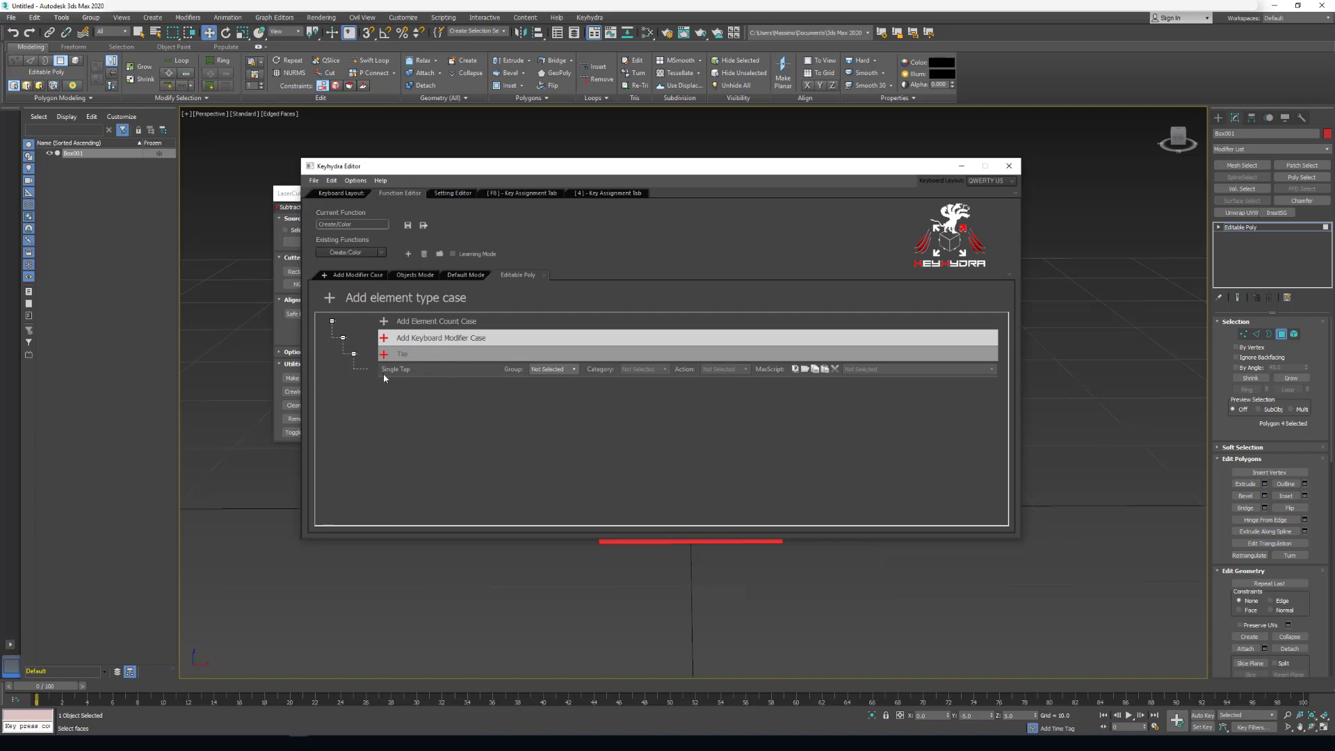
Step: Assign the Editable Poly case's Single Tap to group Keyhydra, category PolyEdit, action Cut NGon Shape
click(572, 369)
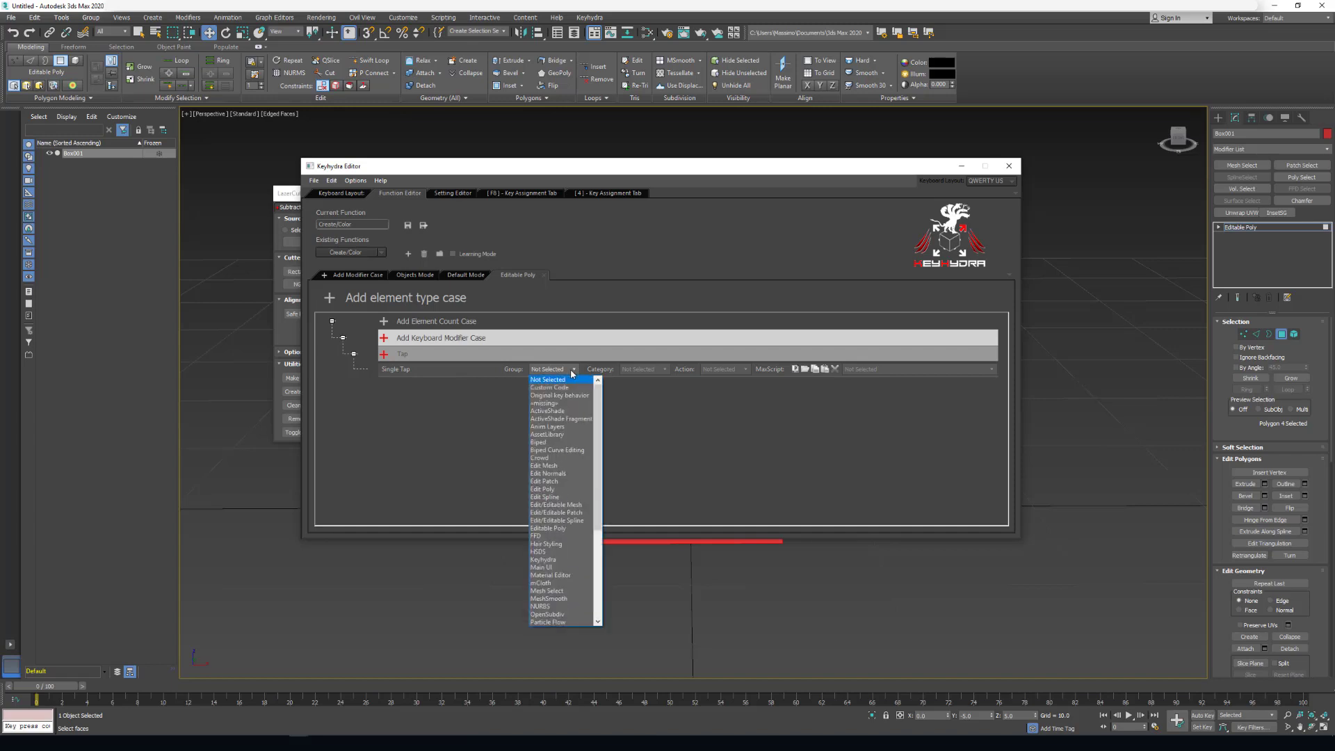
click(543, 559)
click(652, 370)
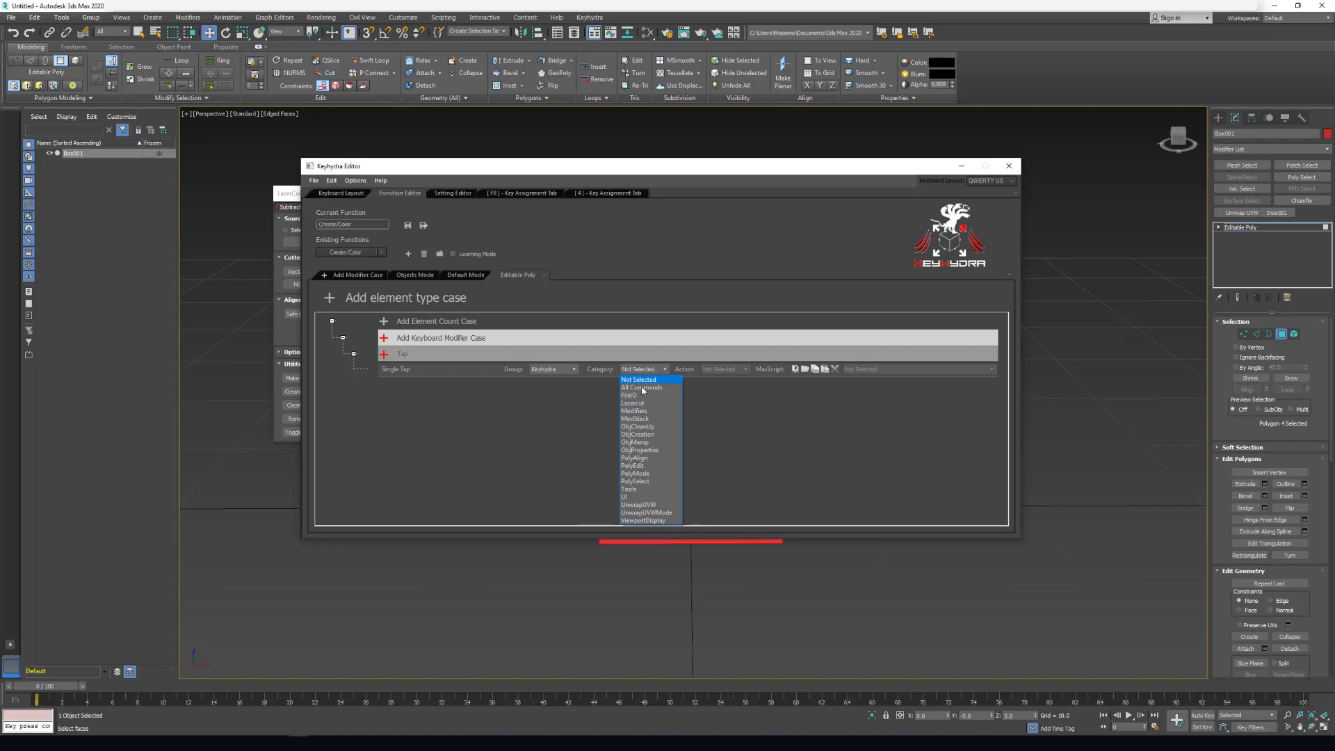
click(634, 466)
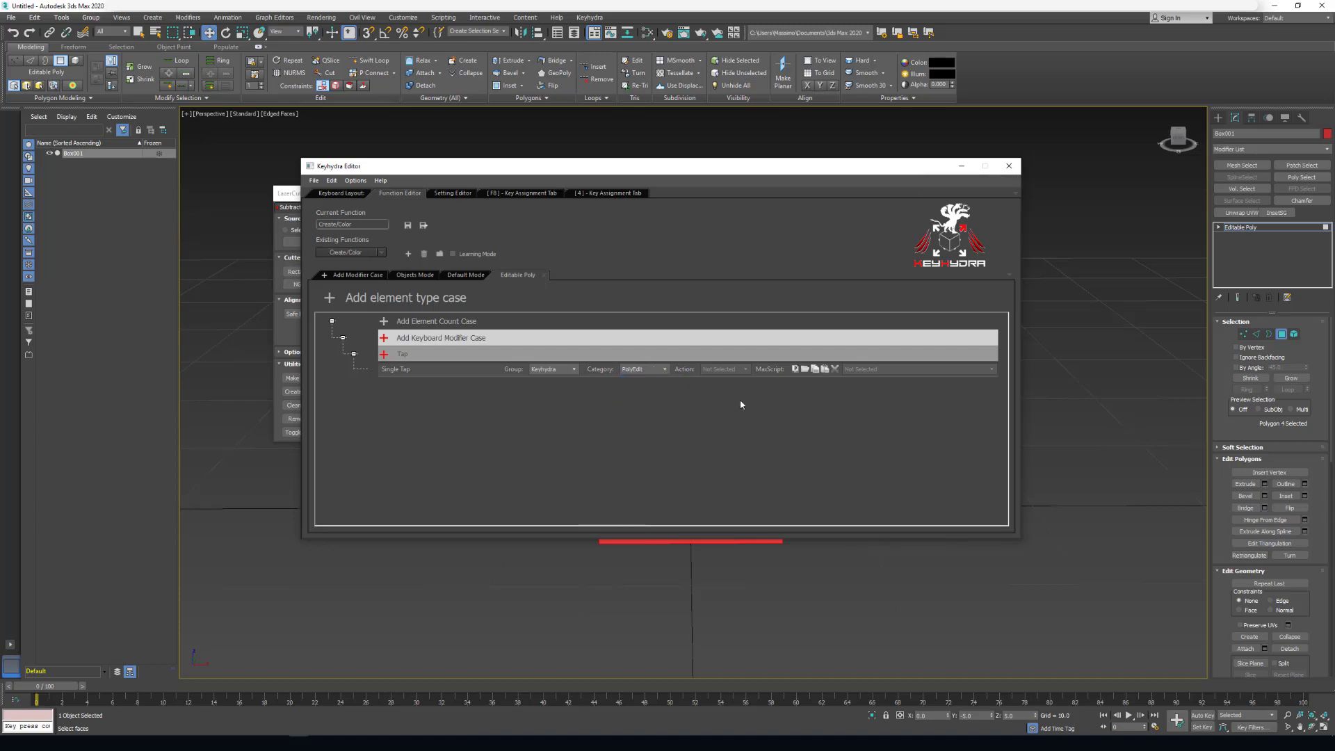
click(735, 368)
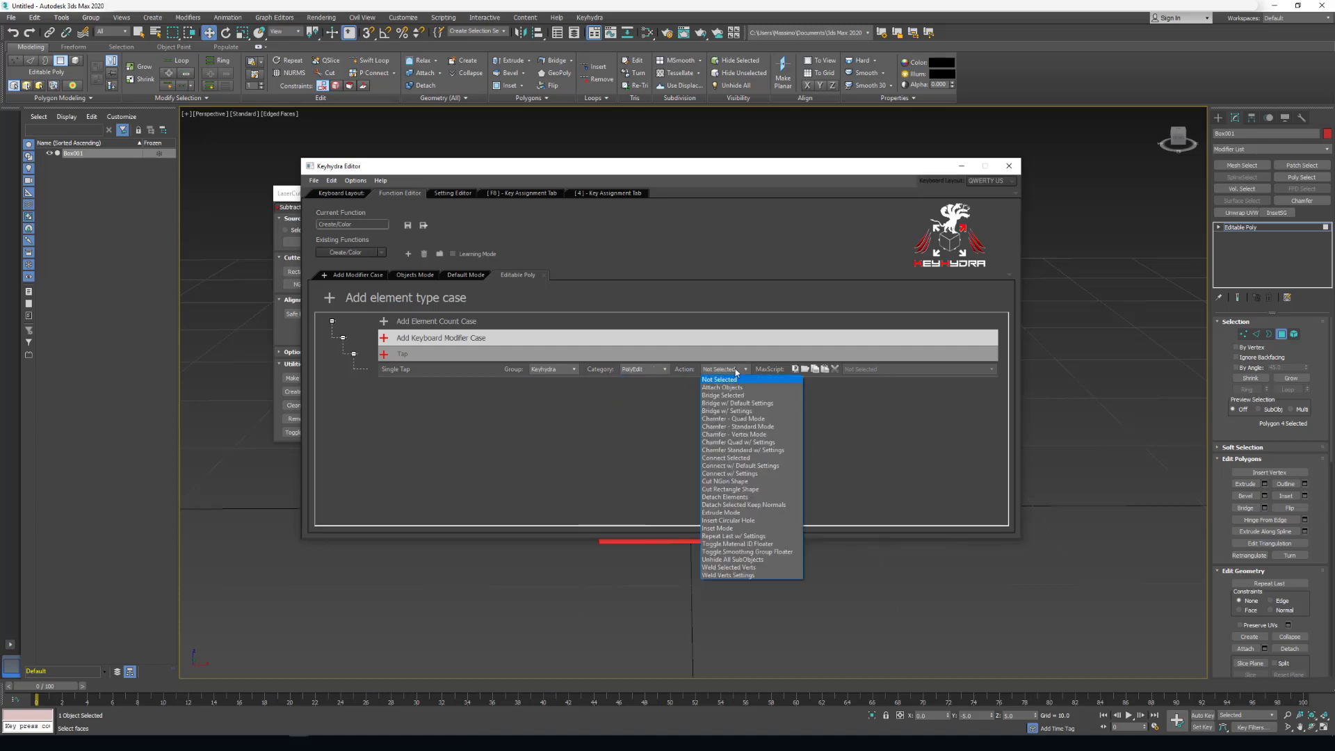
click(736, 489)
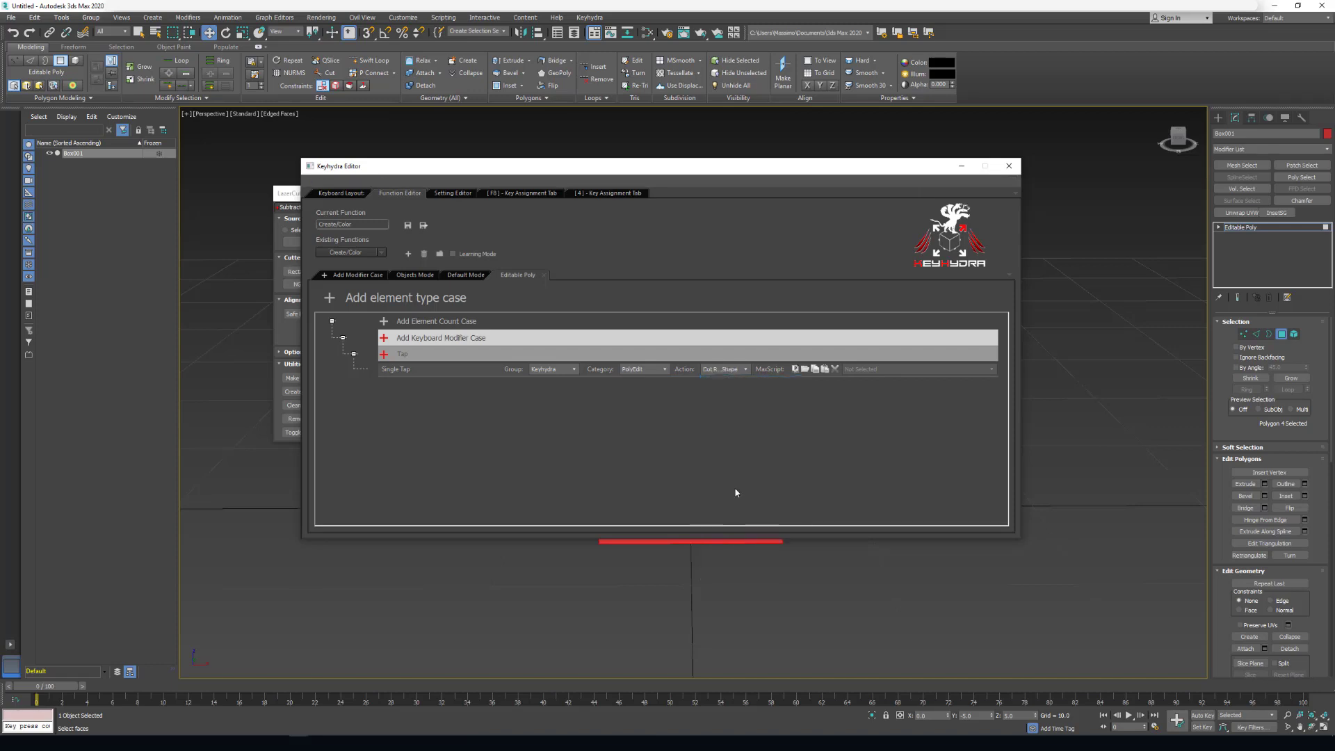
Step: Add a Double Tap case beneath Single Tap in the Editable Poly case and copy the Single Tap assignment onto it
click(390, 369)
click(396, 381)
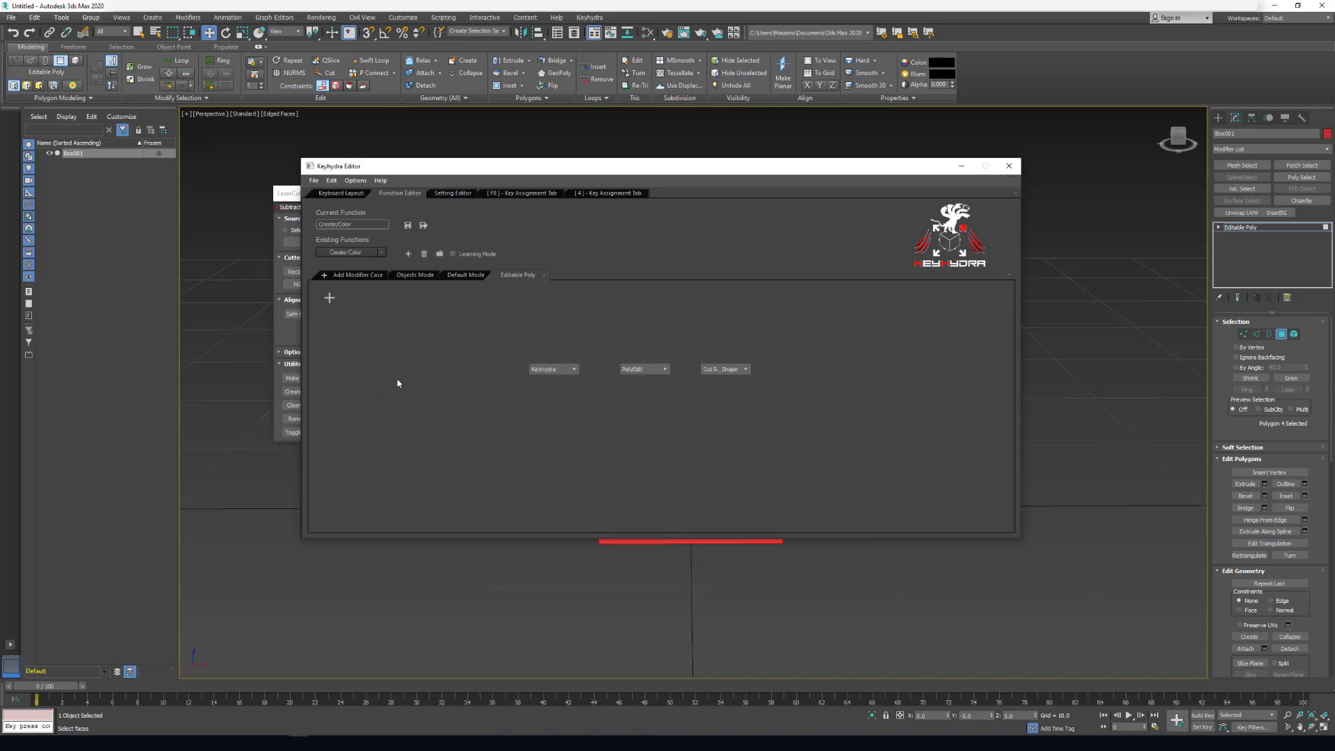
right_click(412, 369)
click(431, 376)
right_click(416, 385)
click(441, 402)
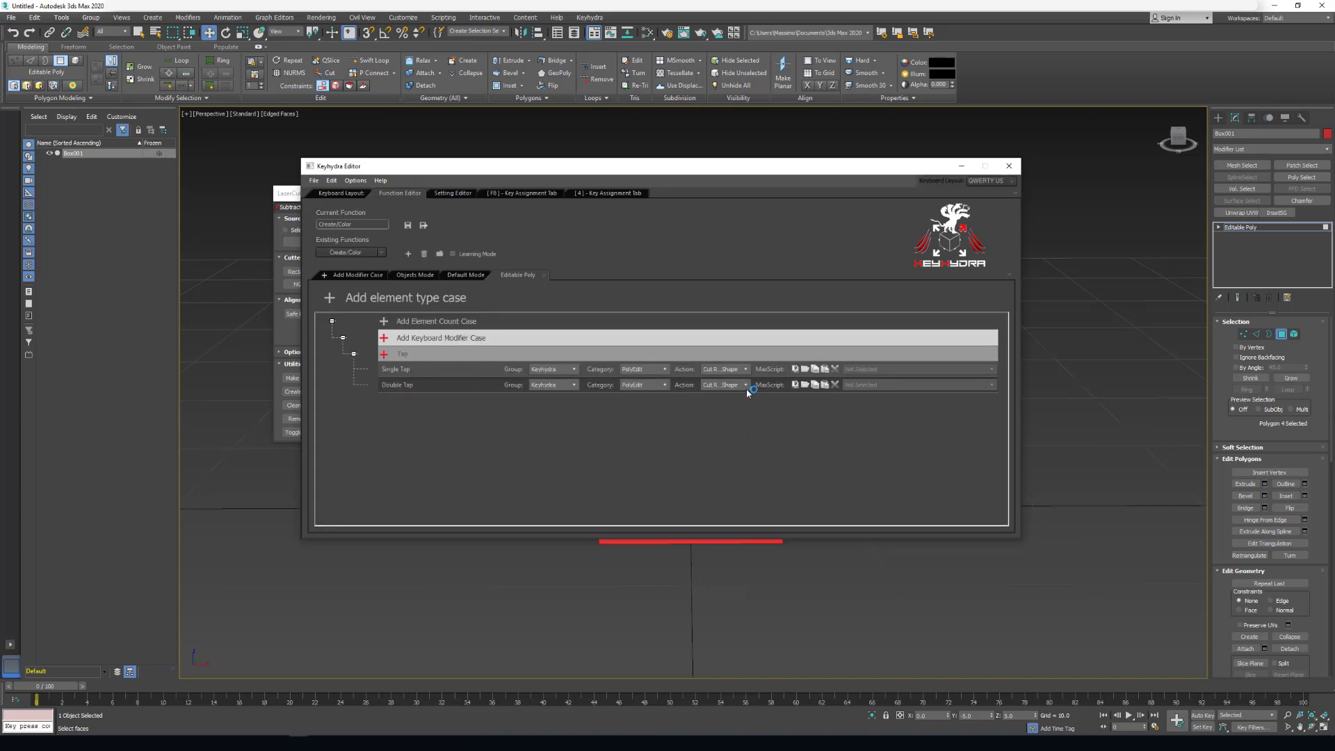
Step: Set the Double Tap action to Cut NGon Shape, and save the function with Learning Mode enabled
click(748, 385)
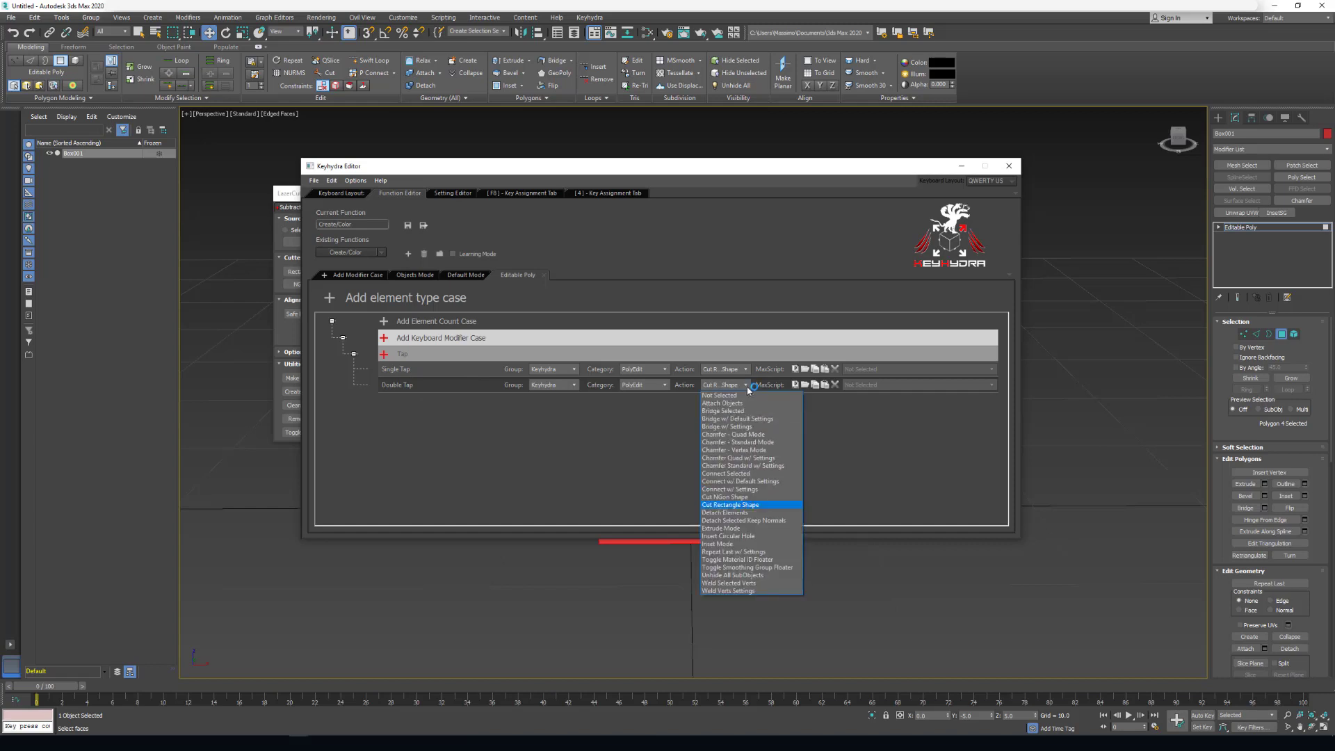
click(724, 497)
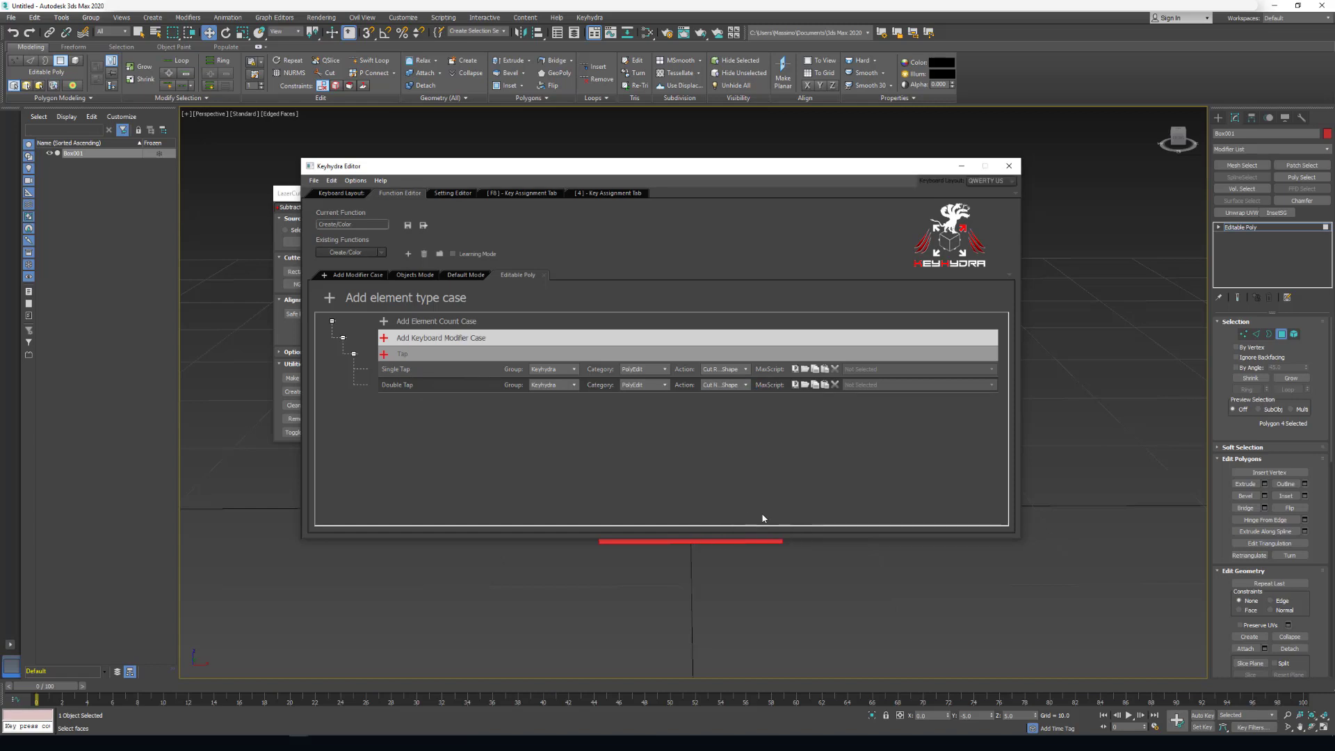
click(454, 254)
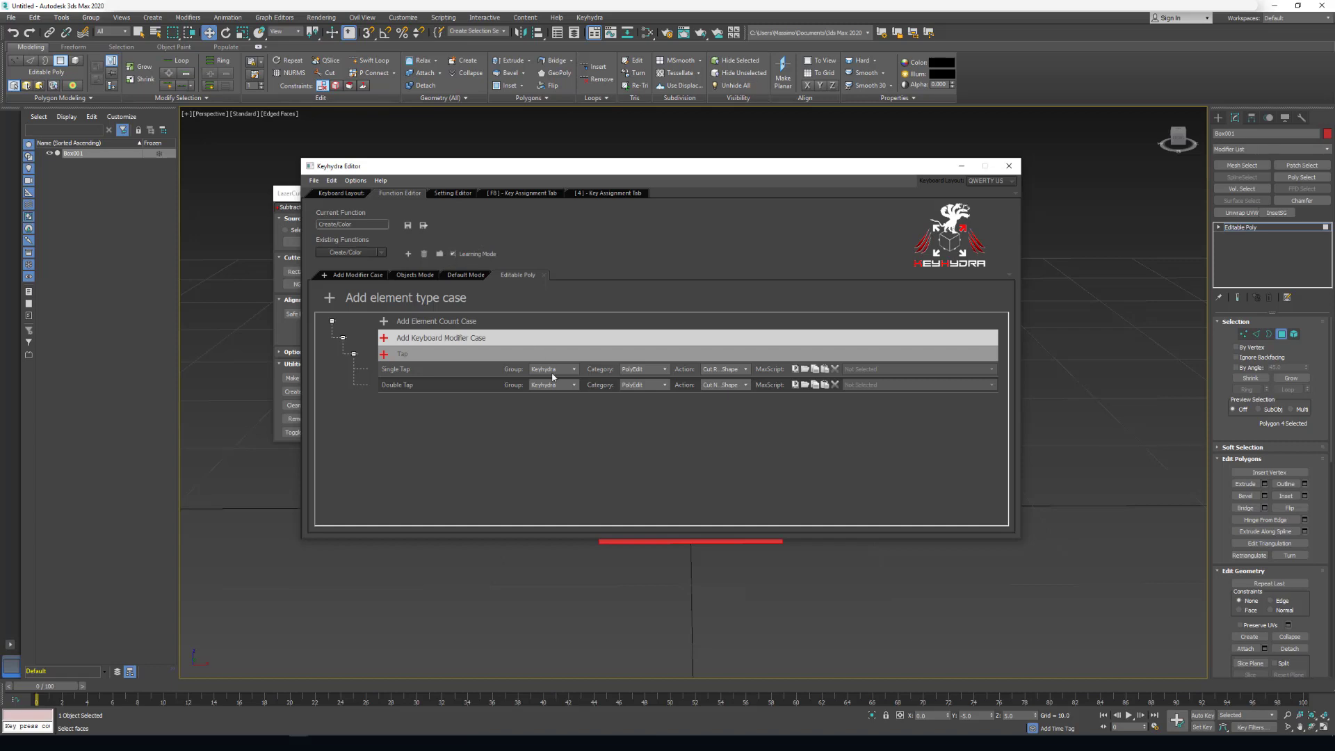
click(408, 227)
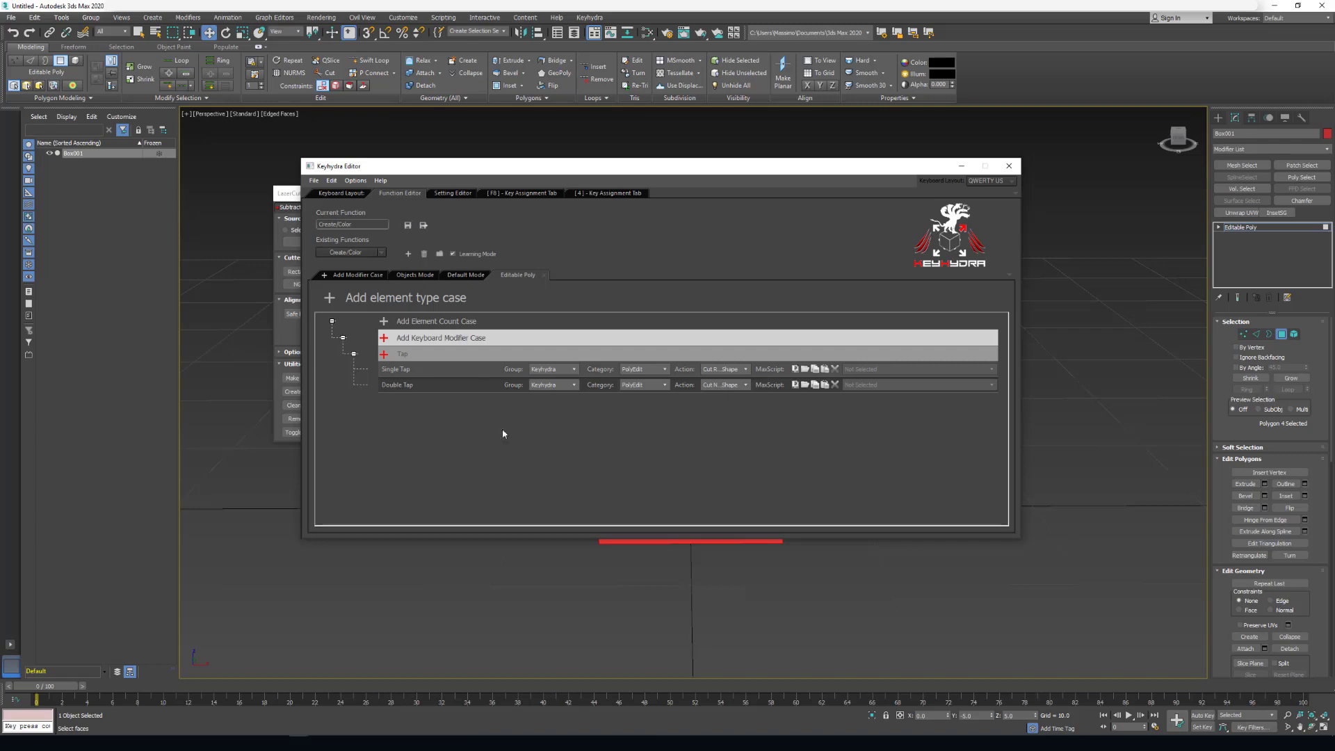
Step: Run Cut Rectangle Shape from the C key function and draw an upright rectangle inside the selected side face
middle_click(609, 582)
middle_drag(643, 435, 596, 365)
key(c)
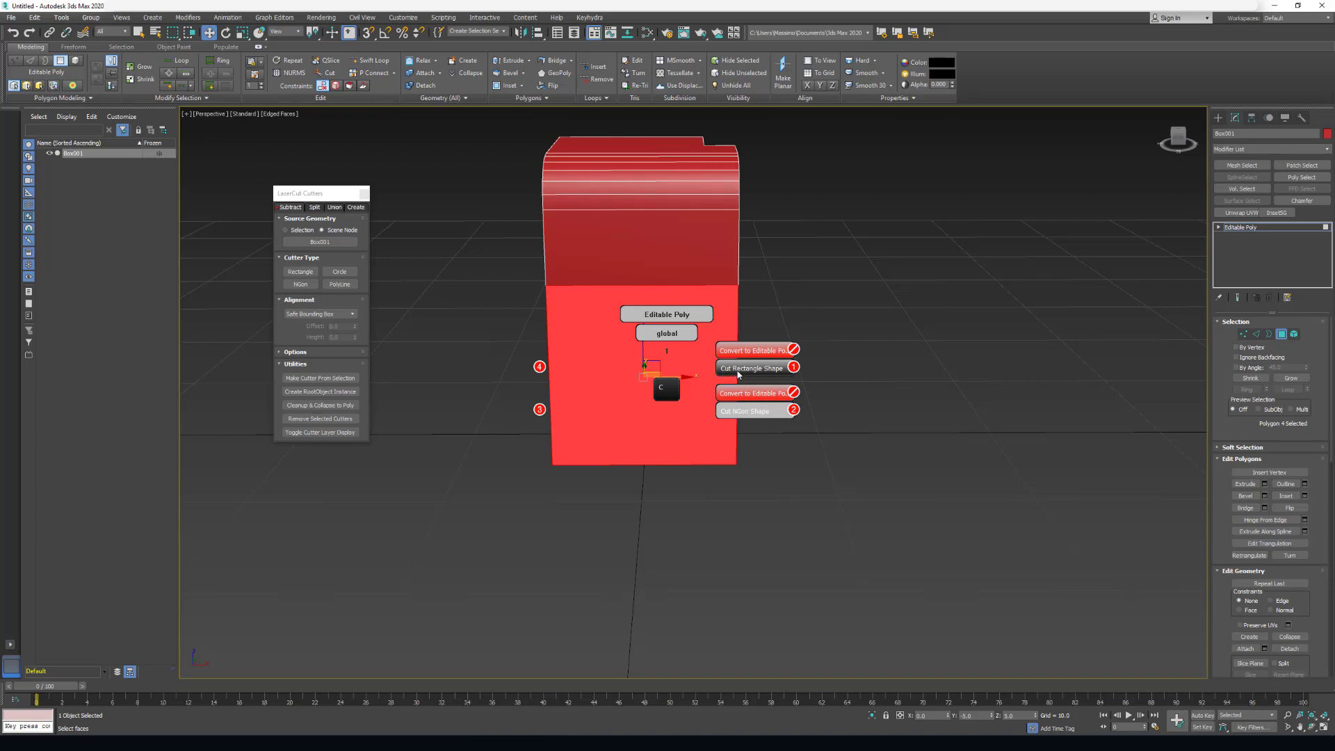
click(738, 374)
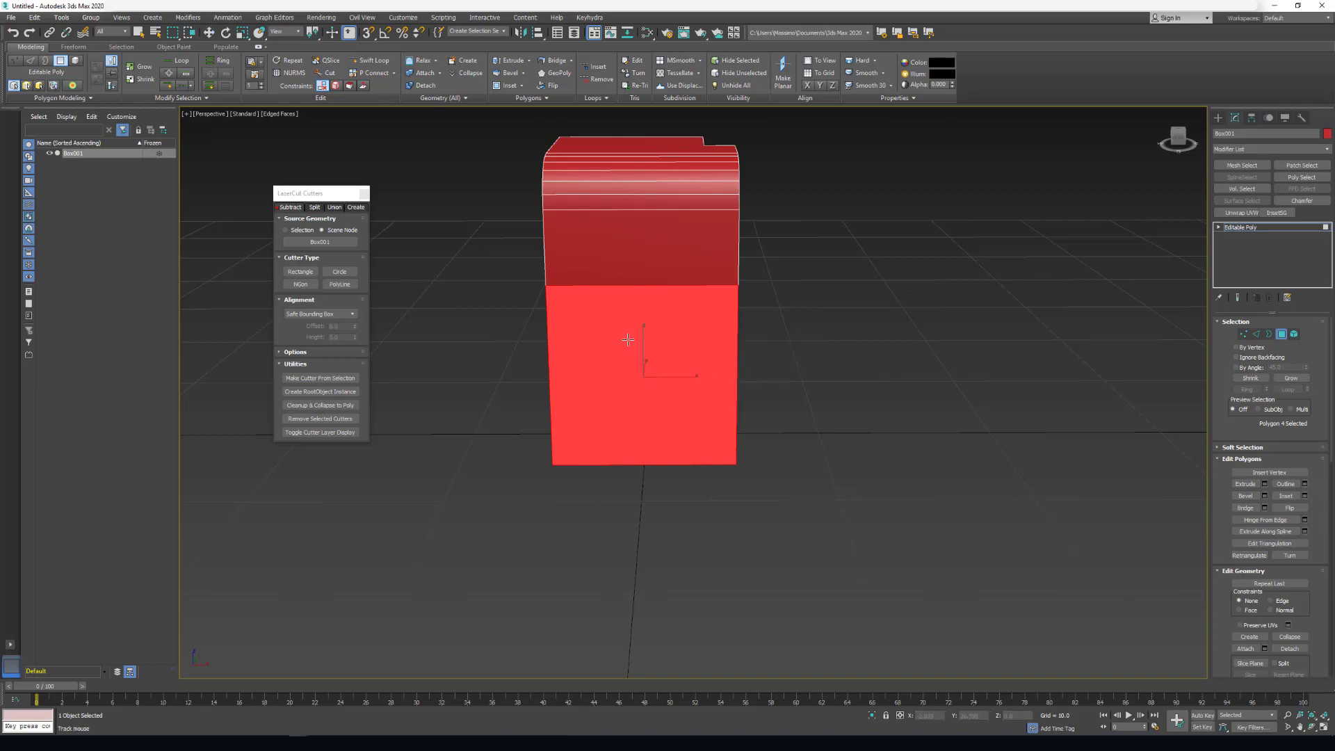
drag(627, 339, 668, 437)
Step: Select the recessed face of the lower notch and cut a hexagon into its middle with Cut NGon Shape
middle_drag(670, 427, 607, 410)
click(649, 451)
scroll(618, 438, up, 4)
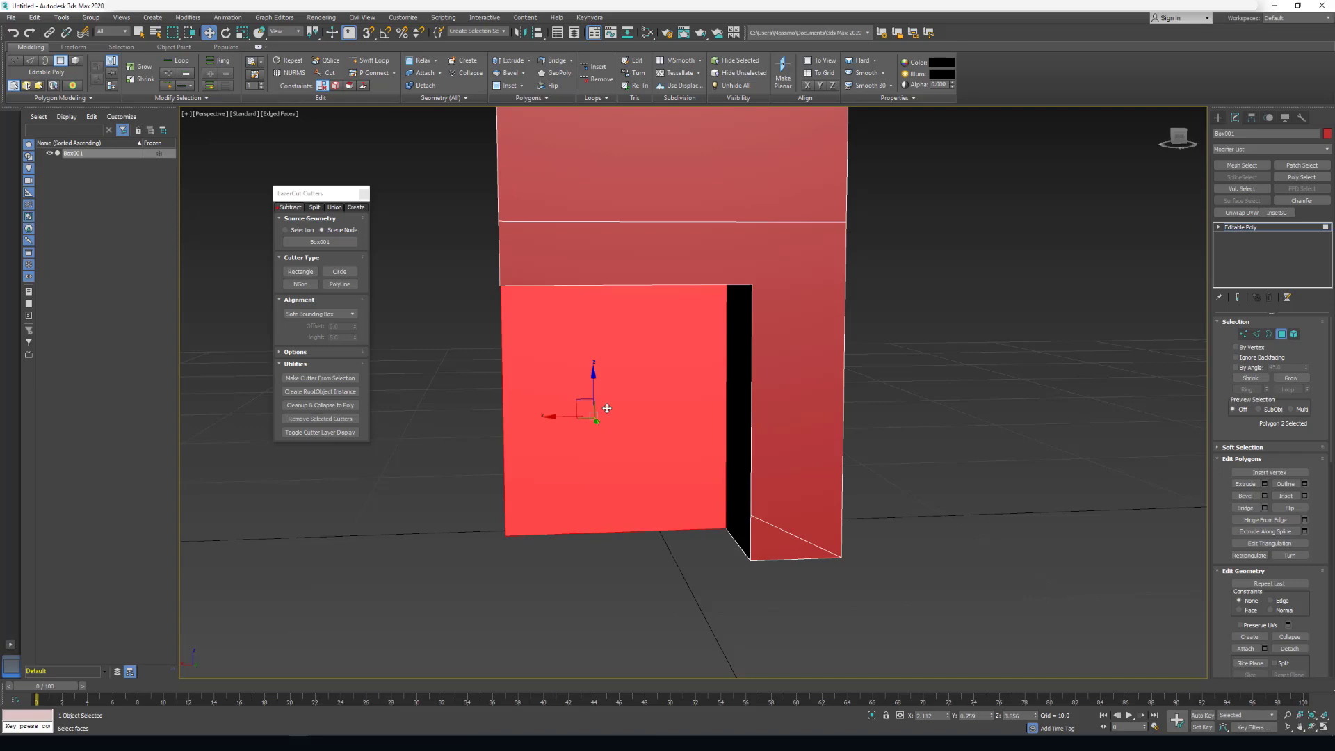
key(c)
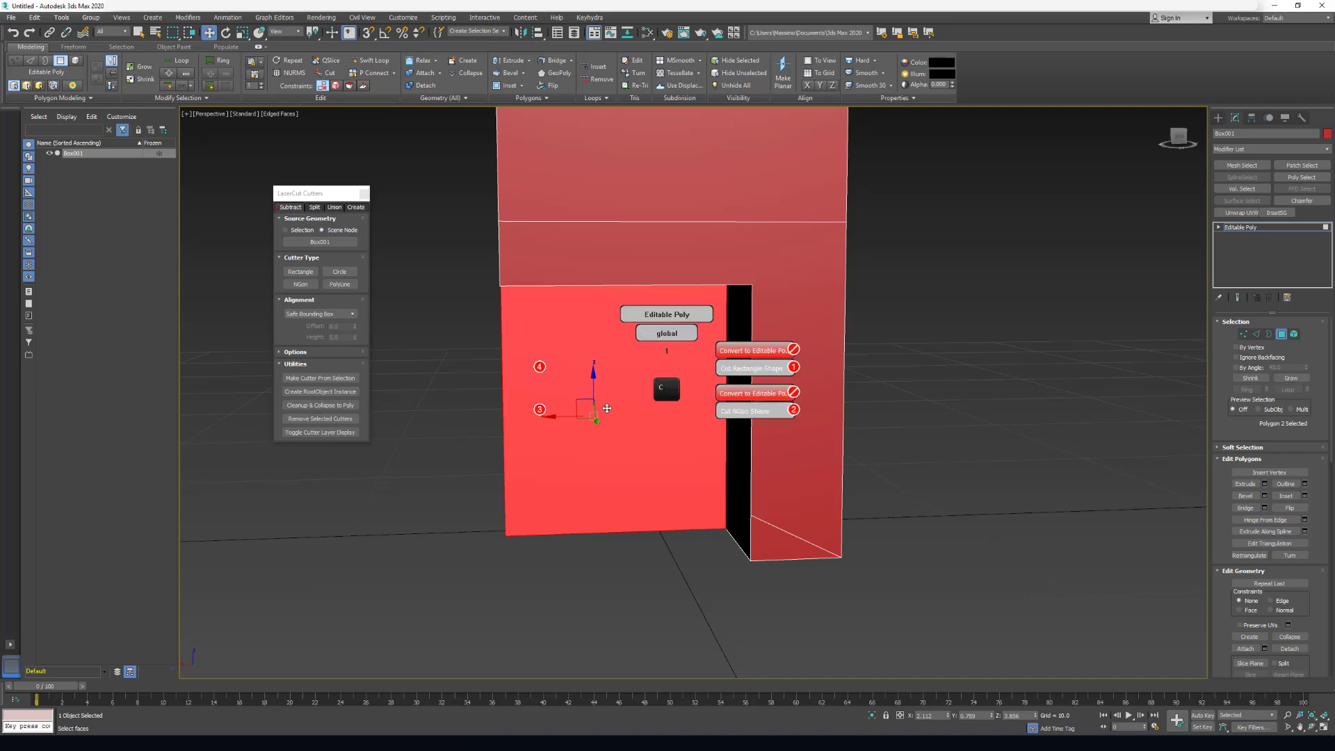
click(737, 414)
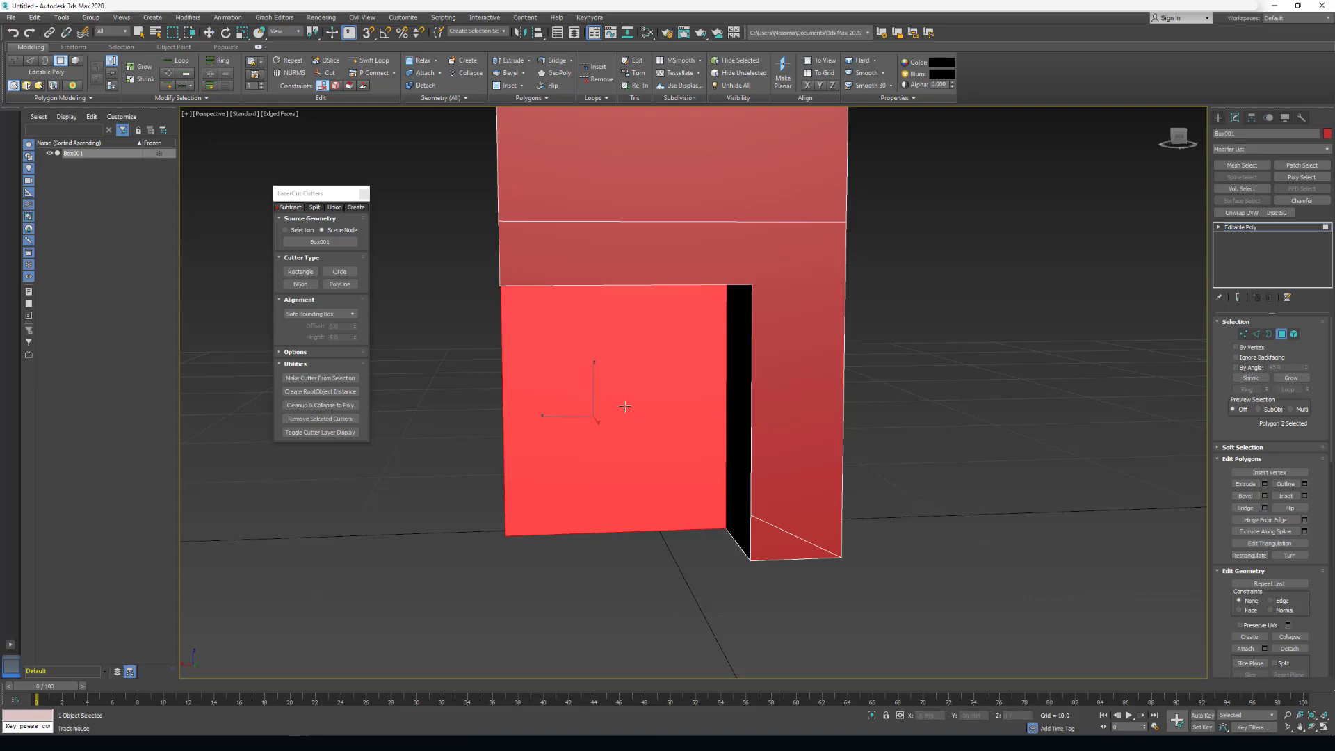
drag(609, 402, 638, 462)
drag(638, 462, 641, 462)
scroll(588, 488, down, 3)
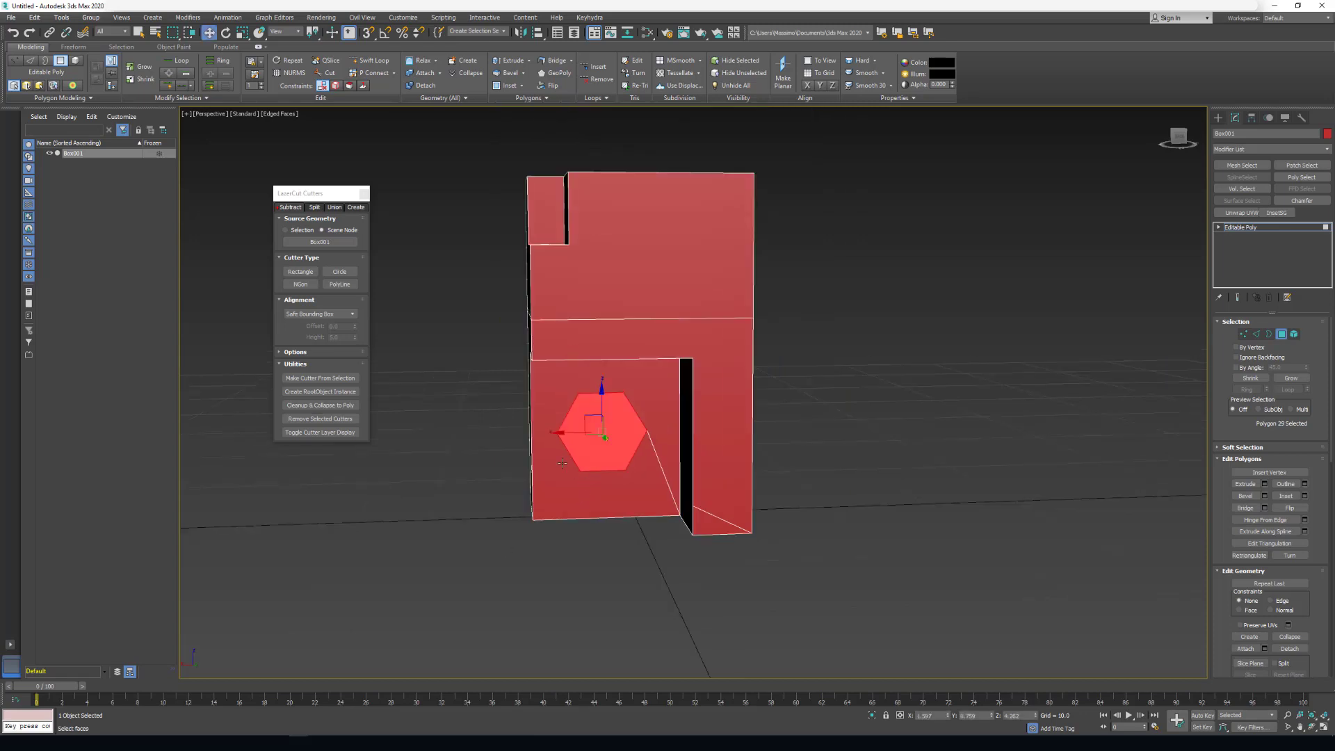
Step: Extrude the selected hexagon polygon inward to form a recess in the notch face
alt+middle_drag(589, 488, 702, 500)
middle_drag(605, 427, 733, 445)
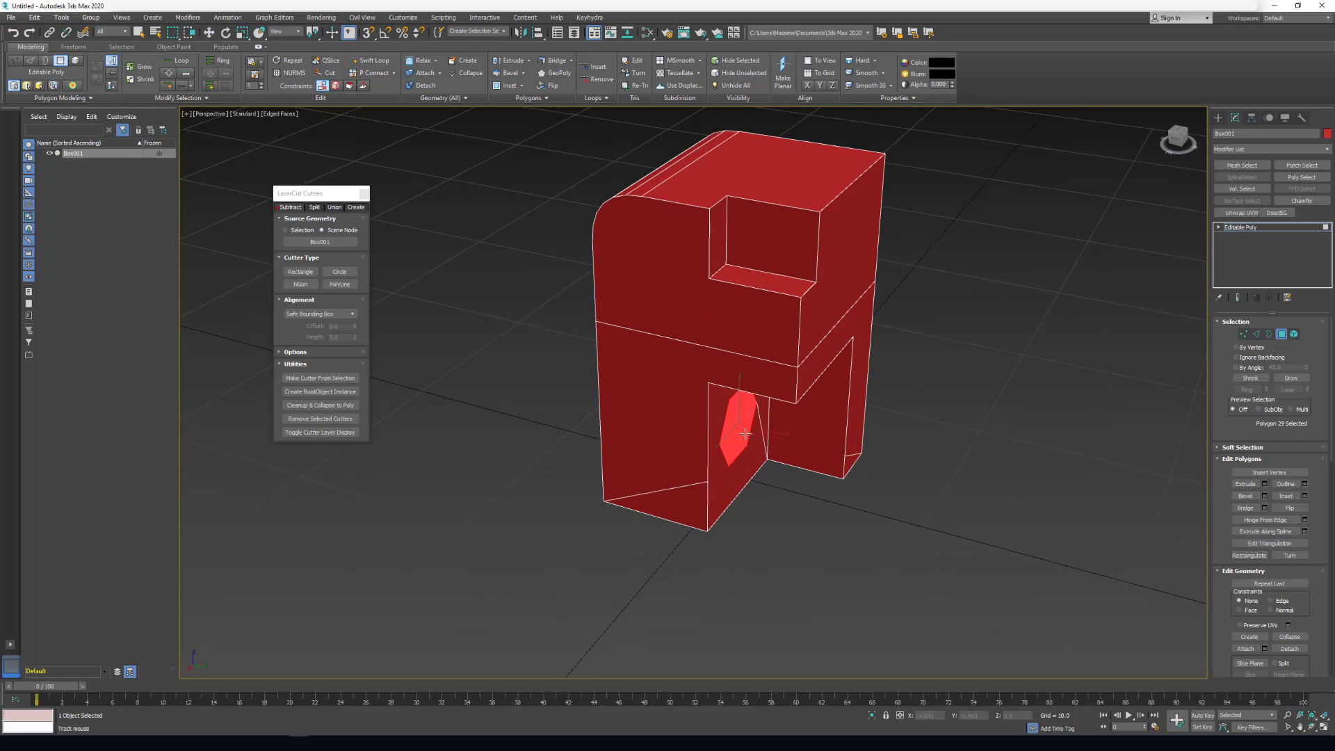
mouse_move(736, 442)
mouse_down()
mouse_move(716, 424)
mouse_move(755, 439)
mouse_up()
middle_drag(748, 421, 736, 397)
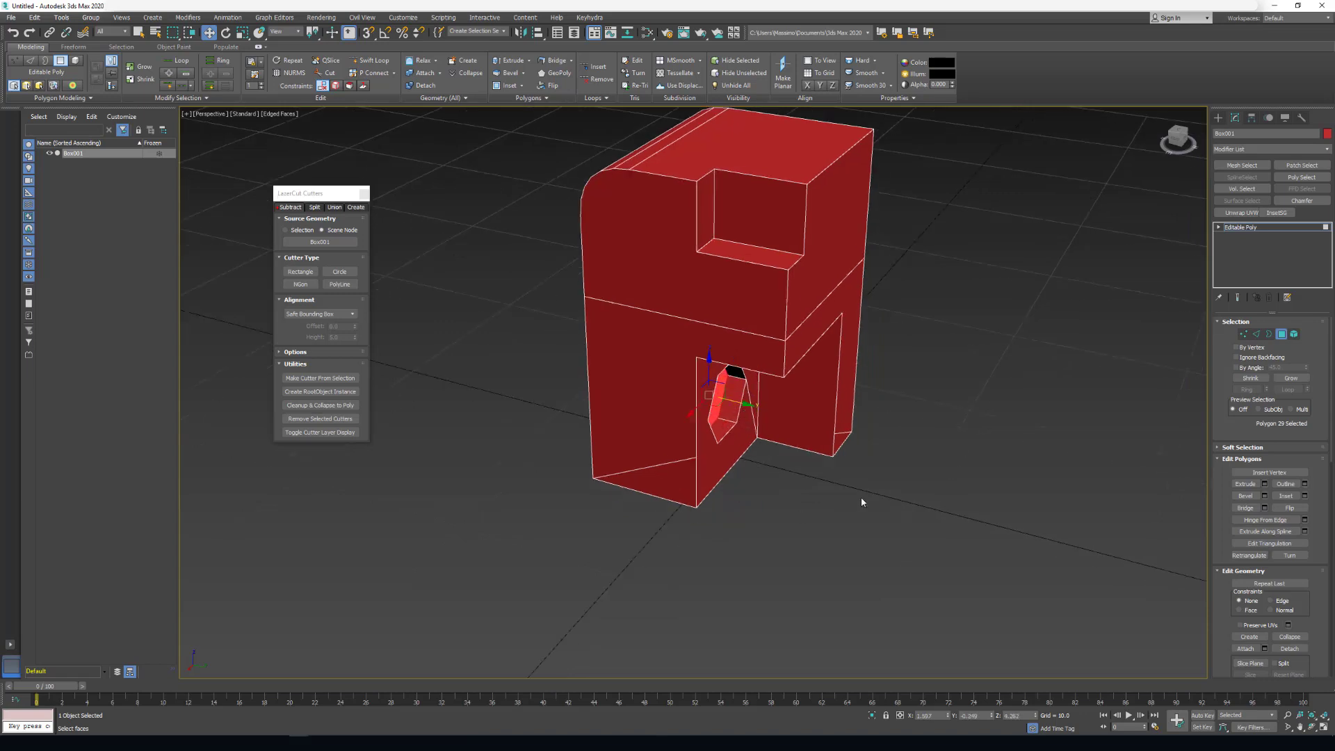
Step: Leave polygon mode, enter edge mode and remove the stray diagonal edge at the base of the box's lower side
click(1282, 335)
middle_drag(1023, 454, 977, 432)
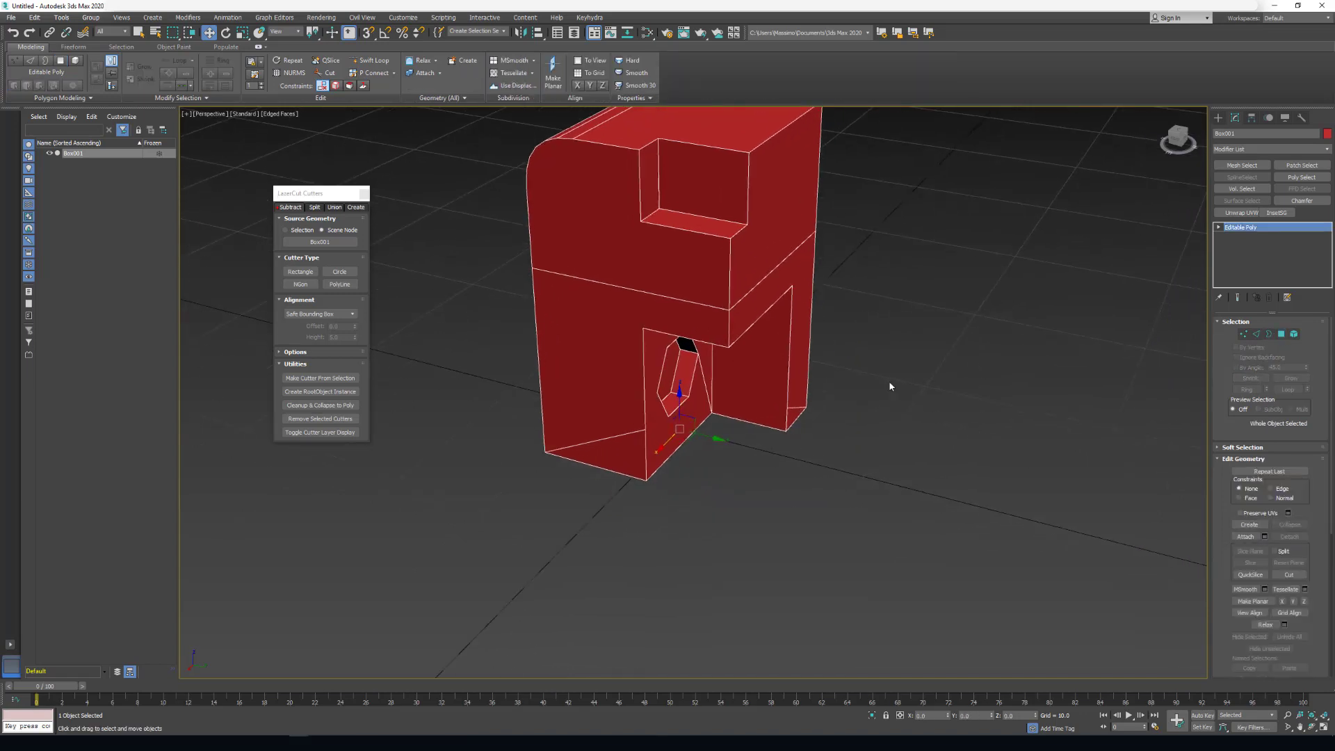
middle_drag(890, 387, 892, 467)
key(2)
click(600, 560)
click(801, 544)
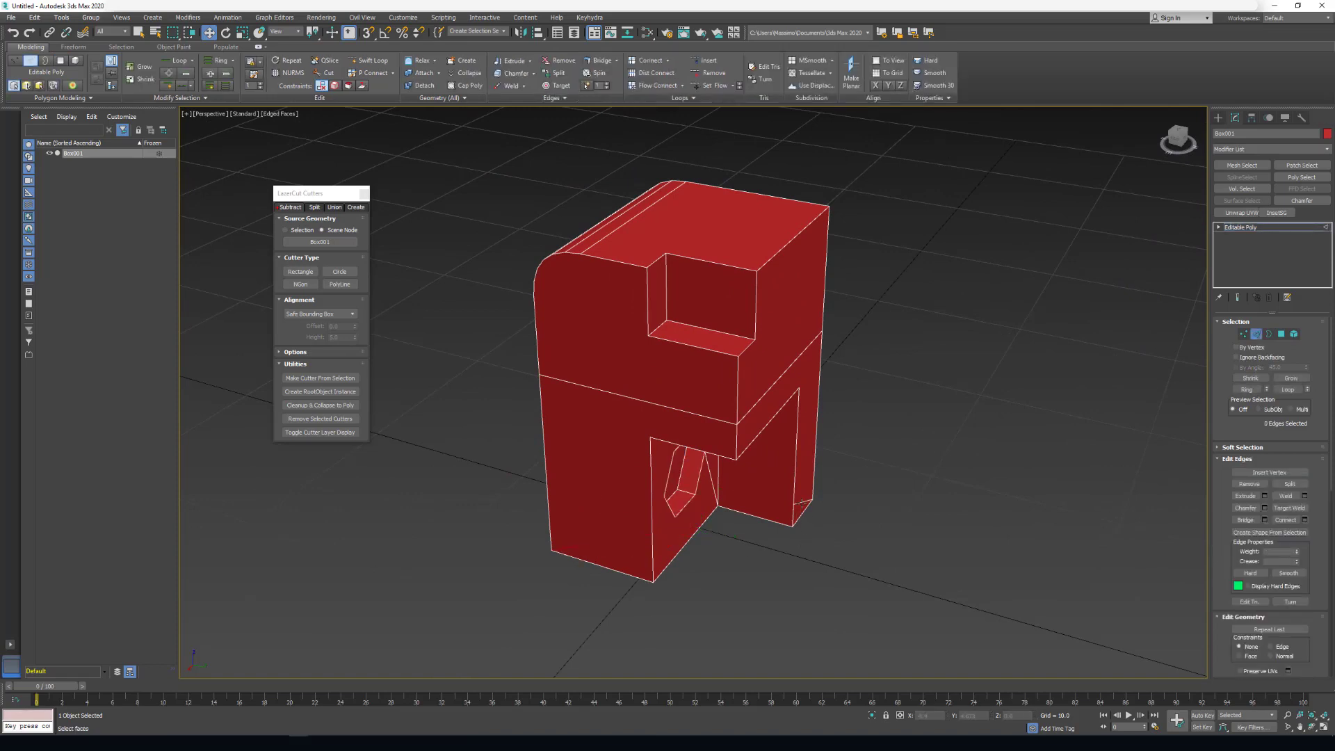
Step: Select the crossing diagonal edges on the box's lower side face and remove them together with their vertices
alt+middle_drag(786, 516, 788, 454)
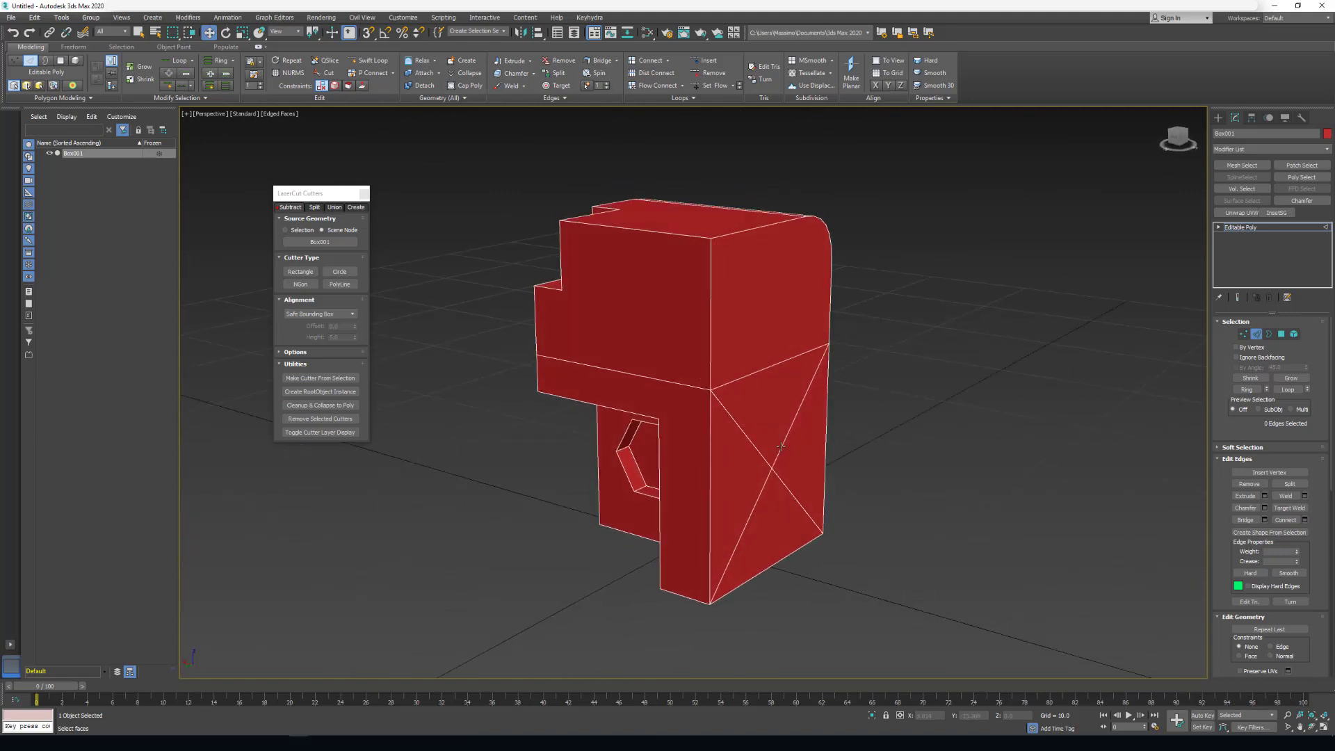
click(781, 446)
ctrl+click(780, 479)
ctrl+click(760, 454)
ctrl+click(764, 483)
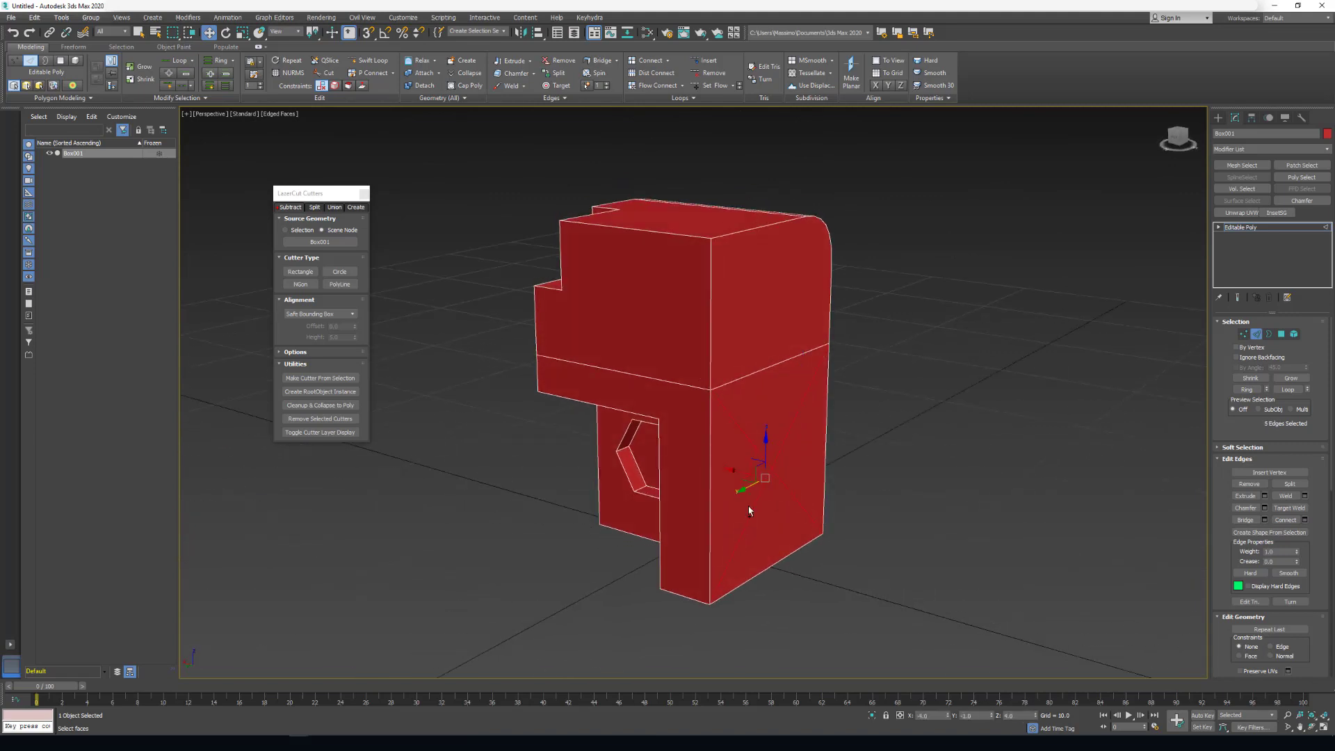
key(ctrl+BackSpace)
key(ctrl+z)
alt+middle_drag(733, 496, 643, 410)
alt+click(883, 539)
key(ctrl+BackSpace)
Step: Select the cut rectangle polygon, extrude it outward into a raised block and leave polygon mode
alt+middle_drag(637, 463, 702, 418)
key(4)
click(698, 439)
key(shift+e)
drag(694, 460, 702, 420)
right_click(705, 421)
click(1281, 334)
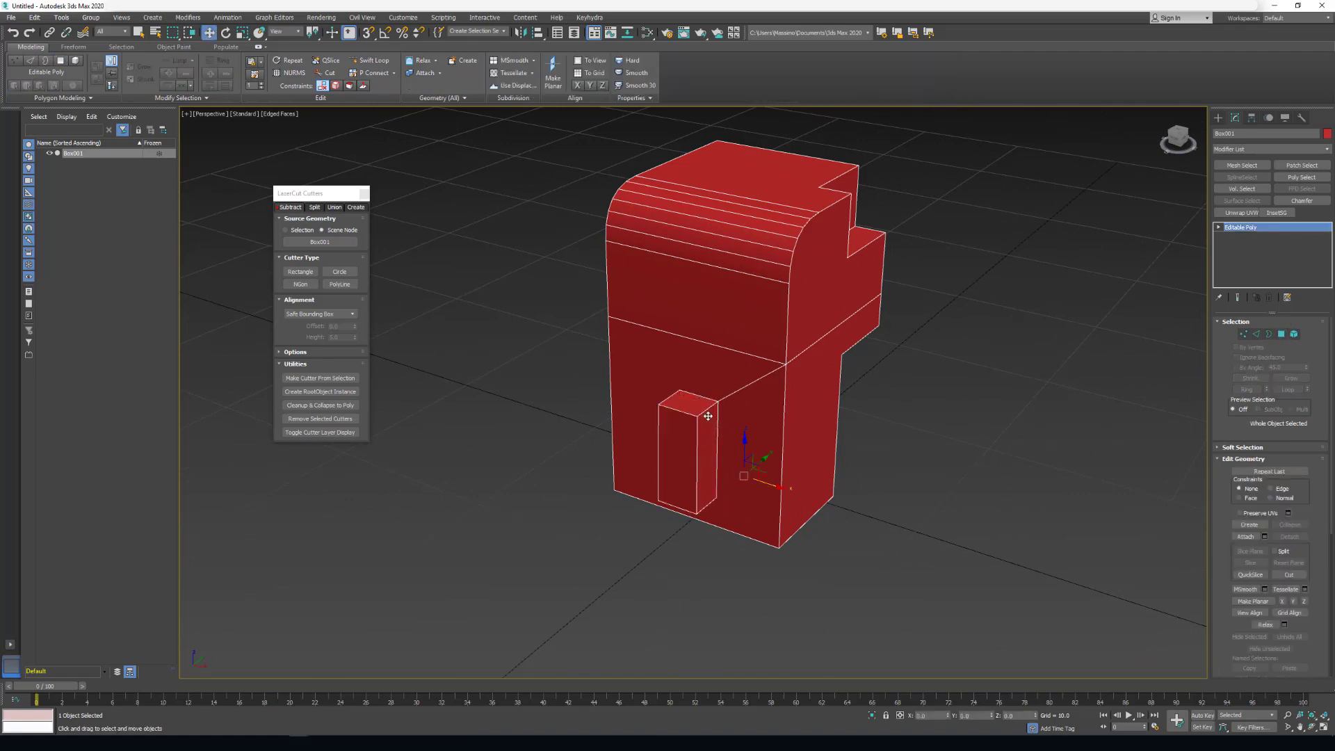
Step: Apply the InsetSG modifier to the box and set its inset amount to 0.5
mouse_move(786, 417)
middle_down()
mouse_move(754, 408)
mouse_move(757, 433)
middle_up()
click(1276, 213)
scroll(902, 373, up, 3)
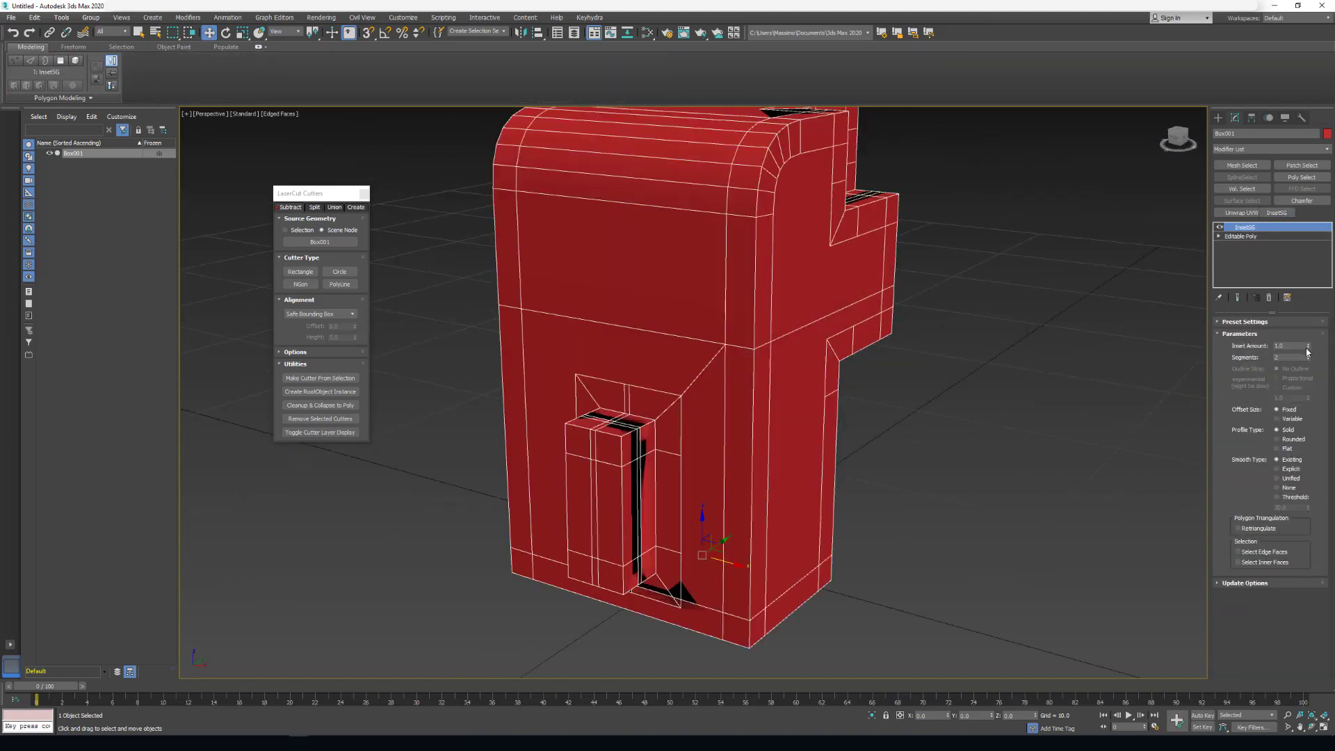
click(1307, 349)
scroll(736, 381, down, 5)
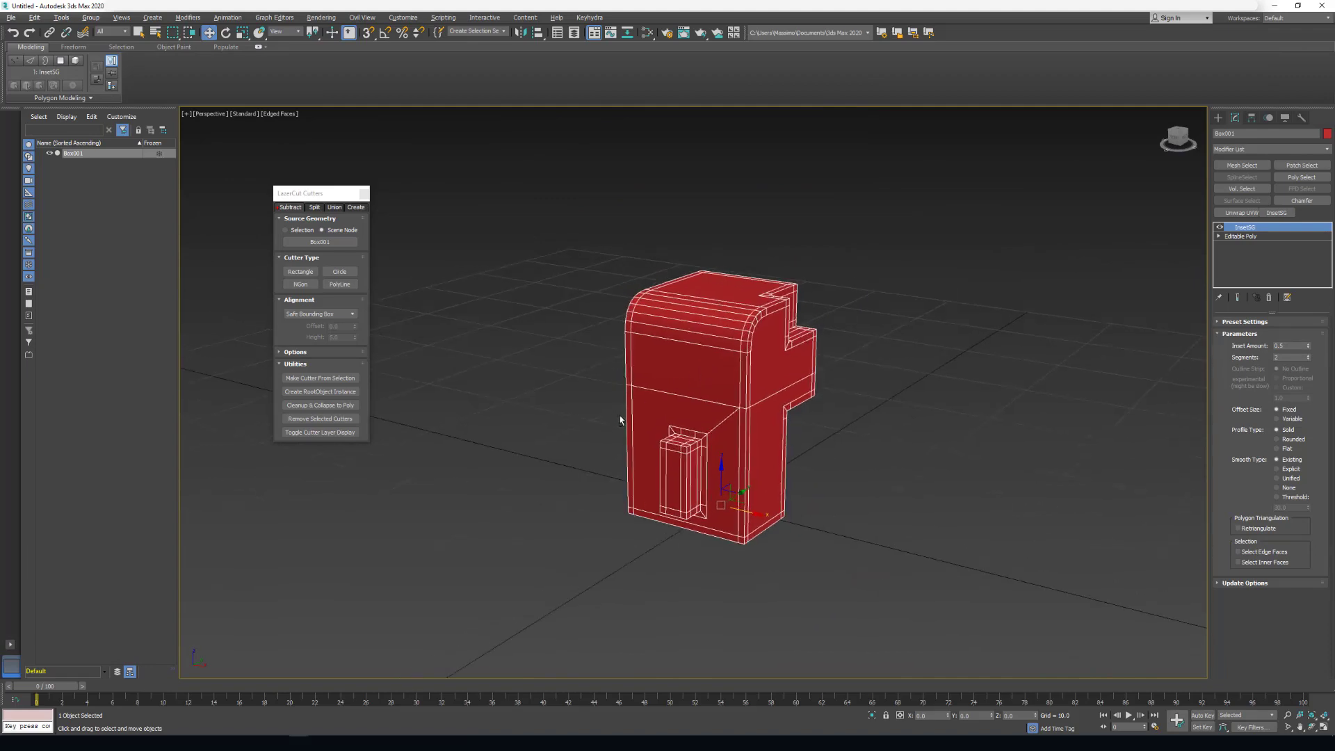
Step: Set the InsetSG smooth type to Unified and profile type to Rounded, and turn off the edged faces display
mouse_move(623, 422)
alt+middle_down()
mouse_move(725, 441)
mouse_move(714, 401)
mouse_move(790, 419)
mouse_move(724, 414)
mouse_move(697, 396)
mouse_move(801, 428)
alt+middle_up()
scroll(714, 423, up, 4)
click(1285, 479)
key(F4)
click(1288, 440)
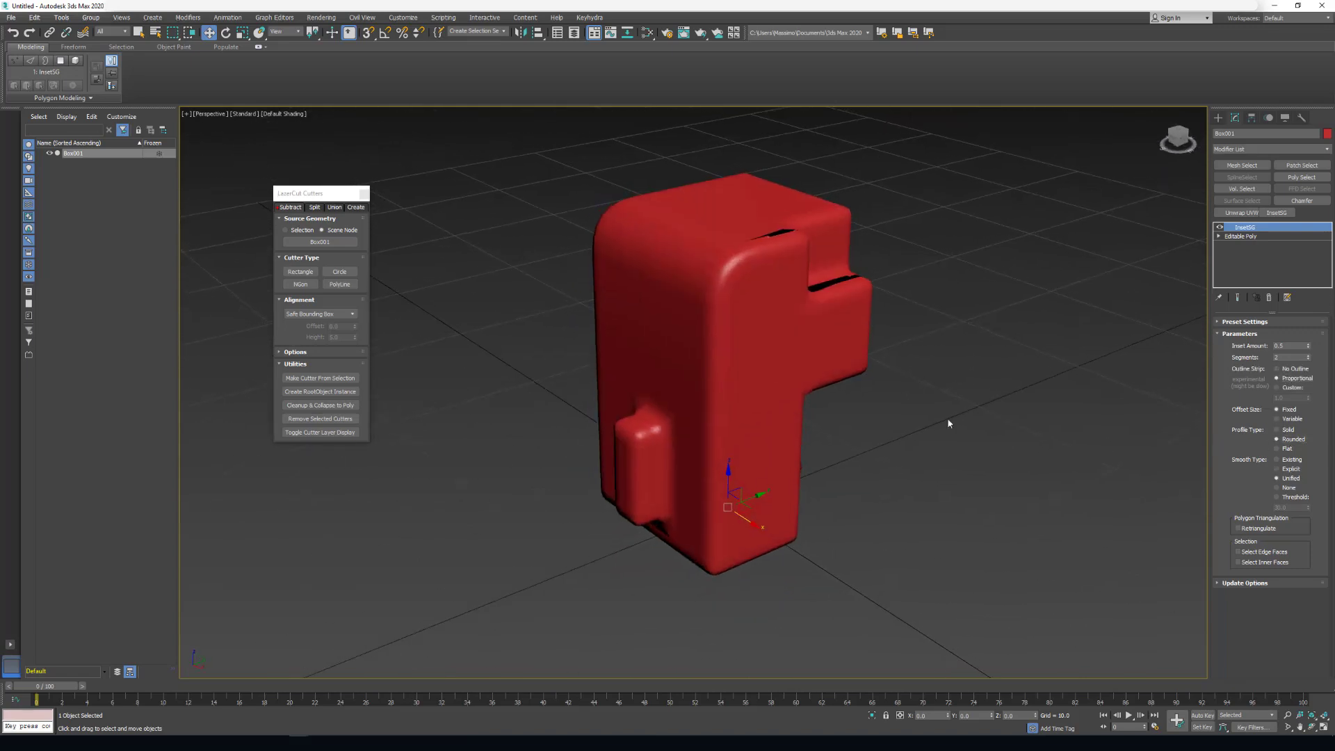
Step: Set the InsetSG outline strip to Custom with a value of 0.3, and turn the edged faces display back on
click(1289, 387)
key(F4)
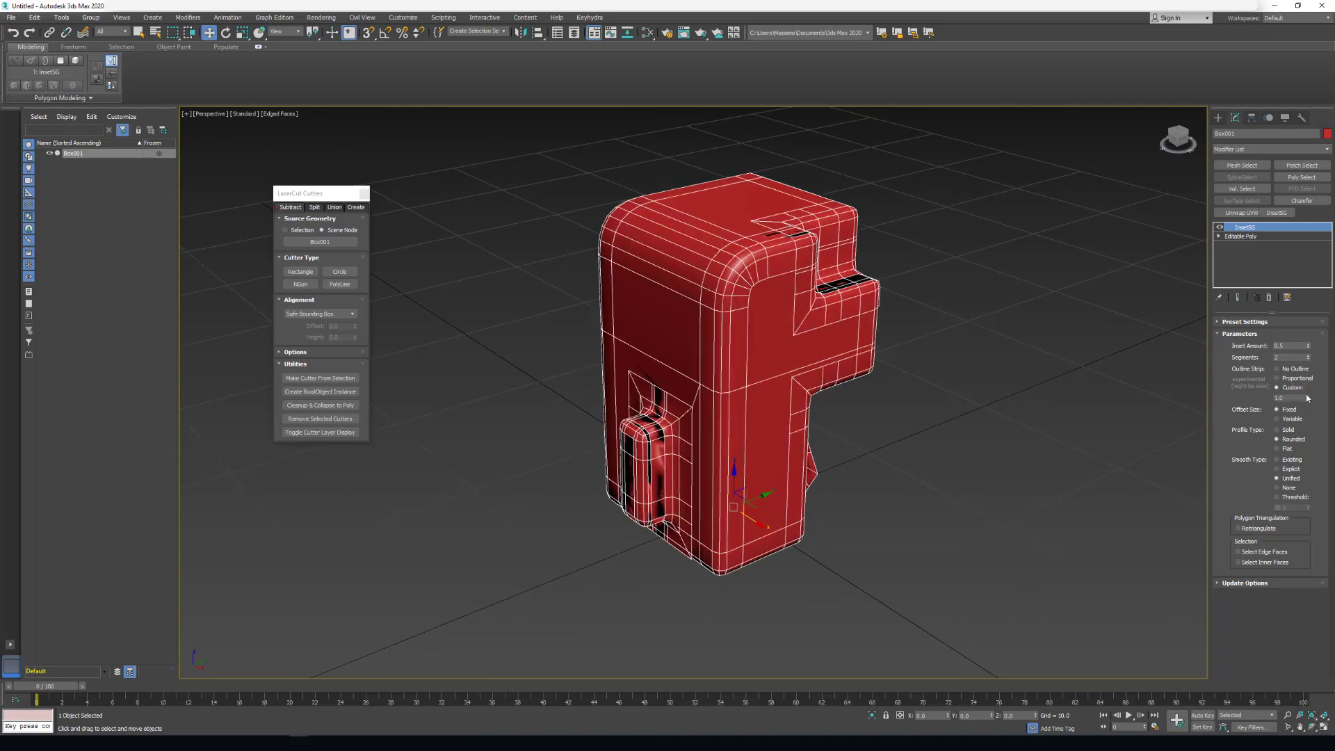
drag(1310, 399, 1308, 399)
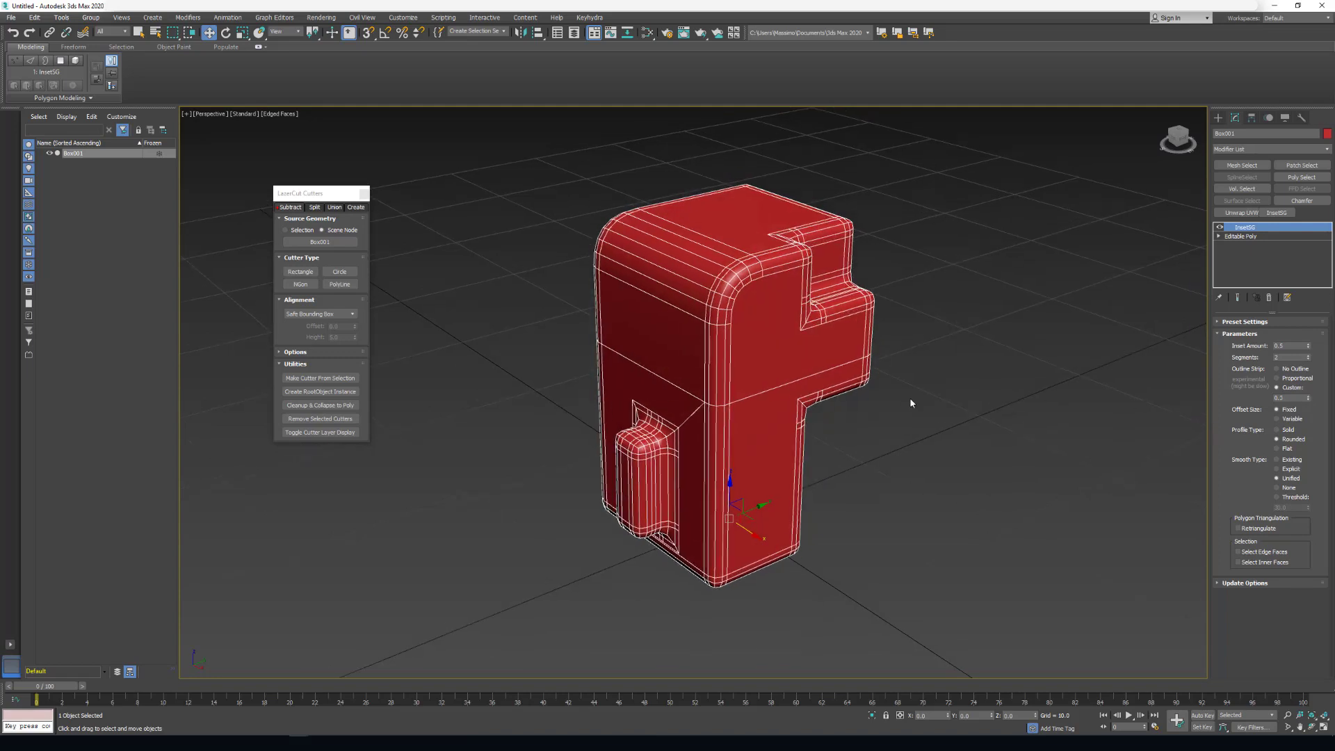